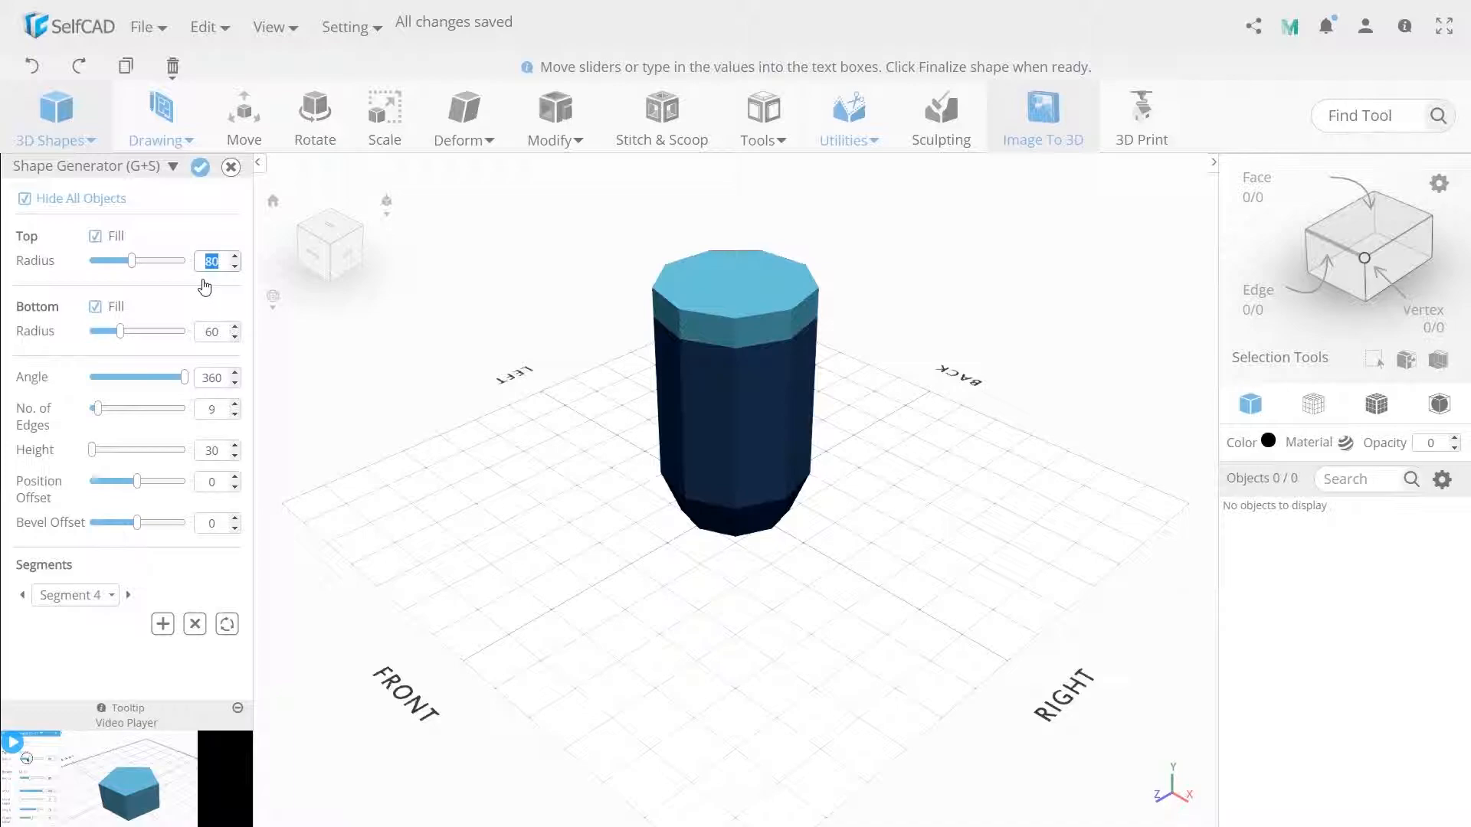
- Set segment 4's top radius to 25 and finalize the generated shape
text(5)
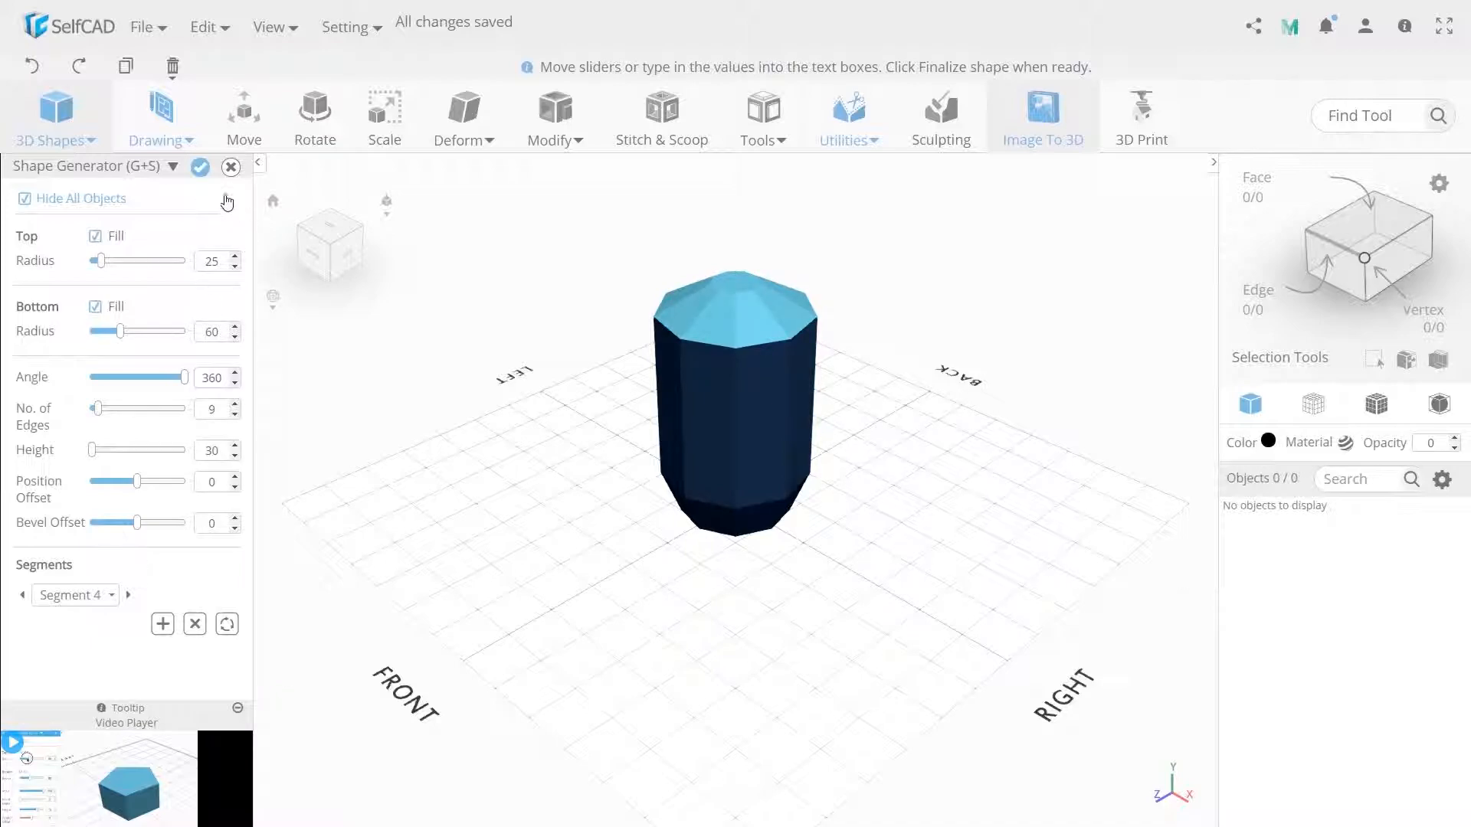
click(200, 167)
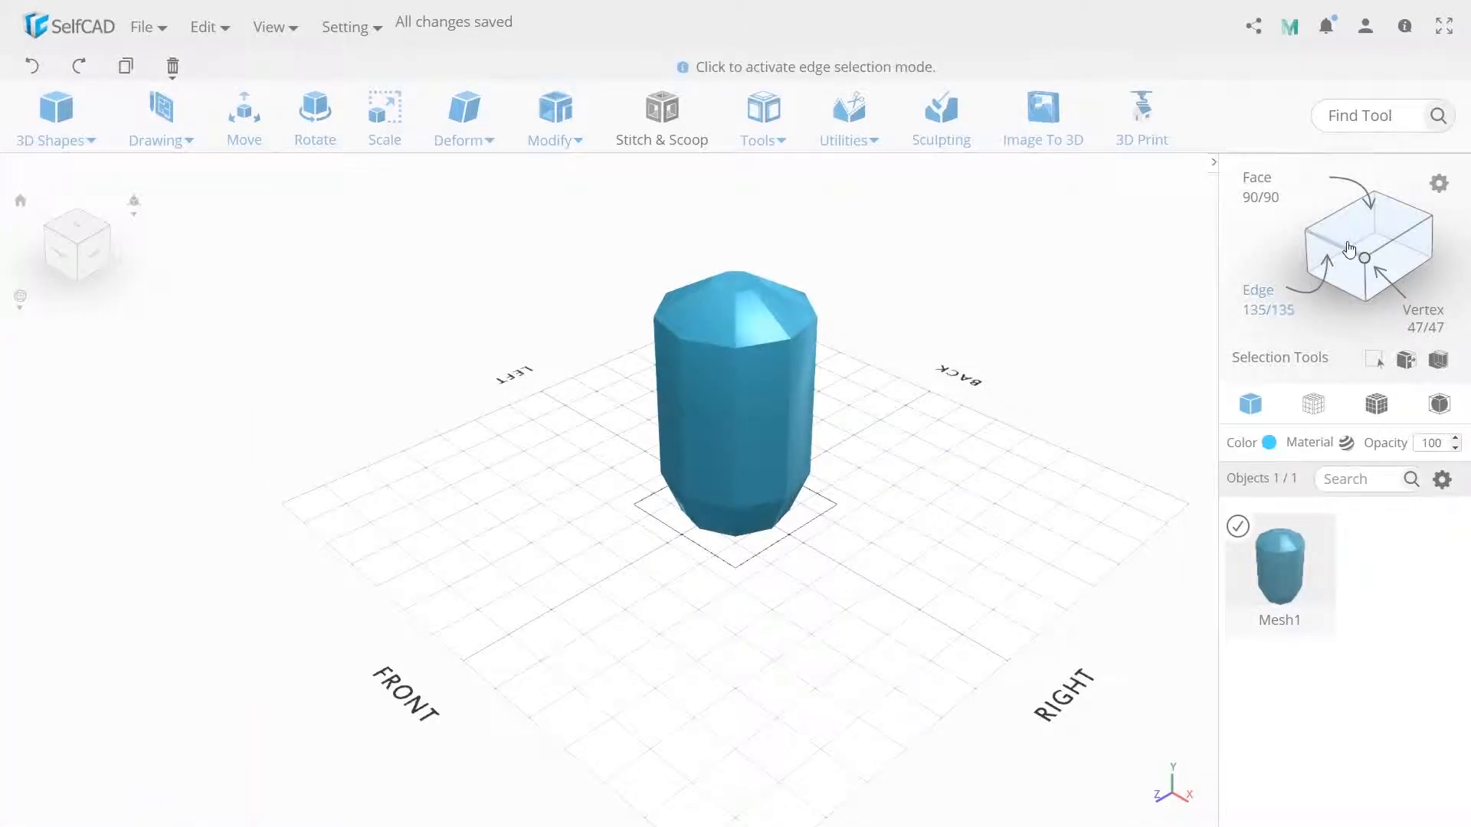
- Select the lower front faces of the body and move them outward to about Z 87.5
drag(581, 637, 666, 636)
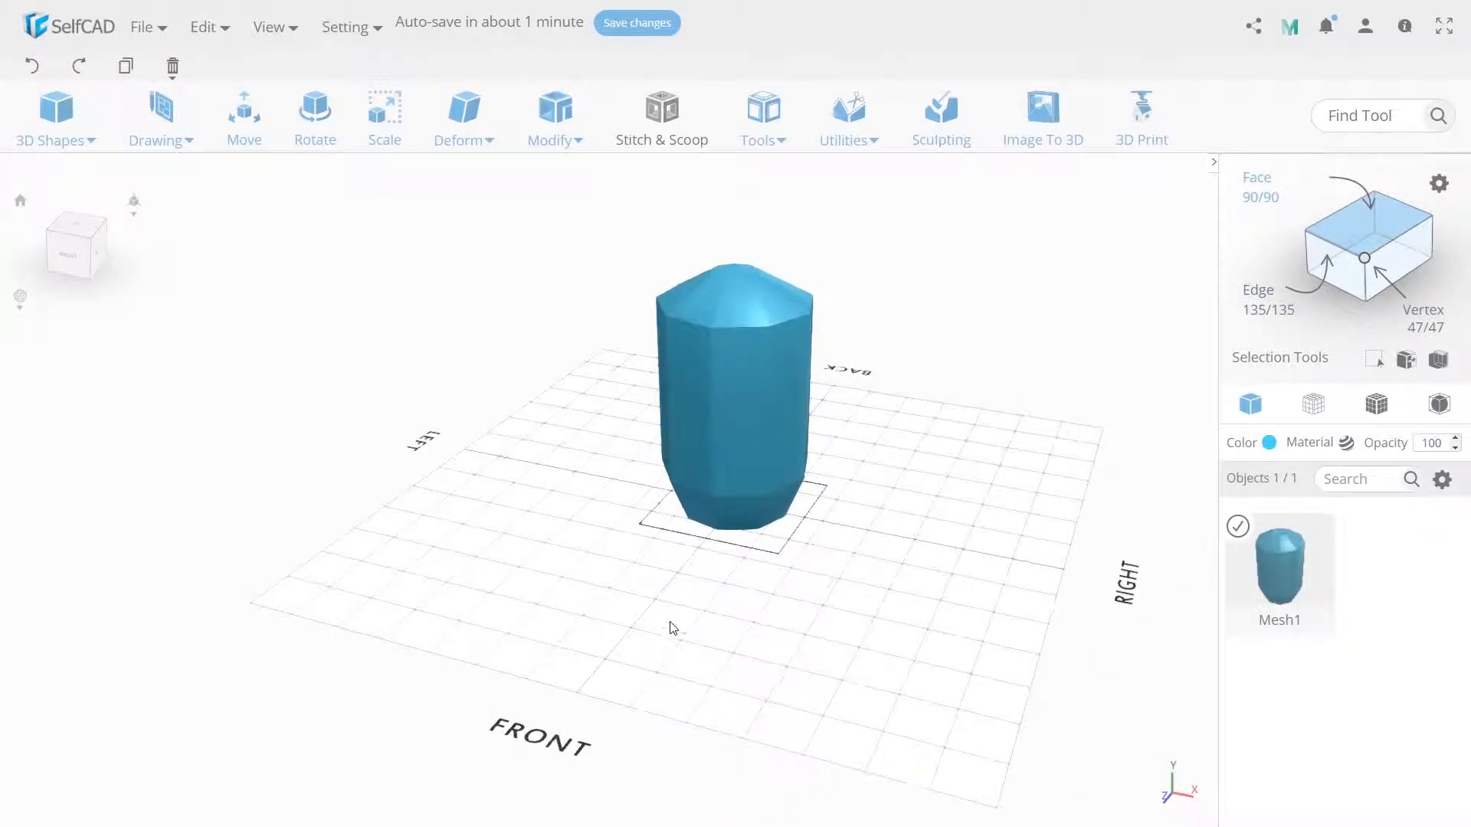
click(728, 512)
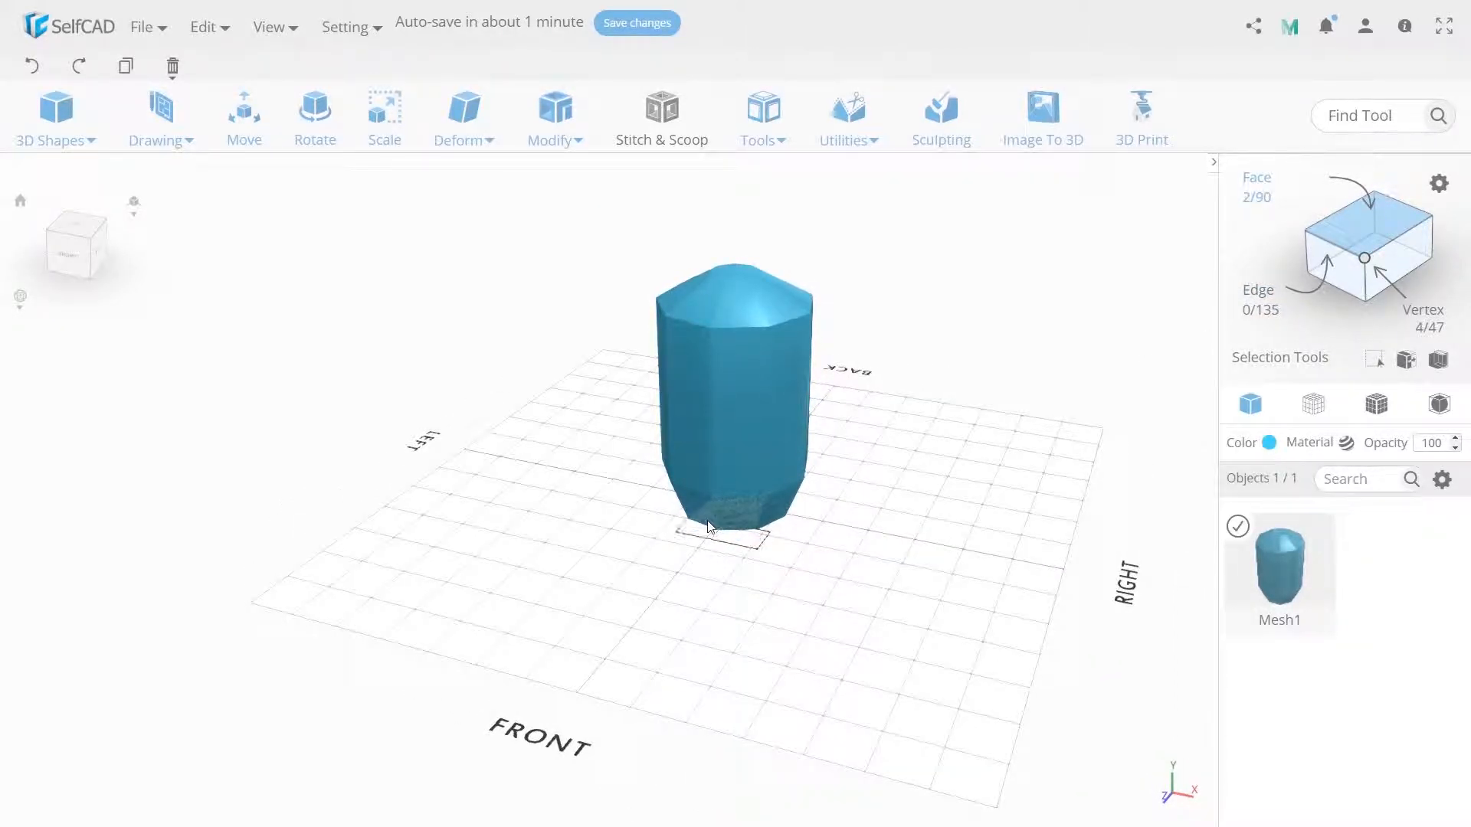
mouse_move(682, 478)
mouse_down()
mouse_move(717, 459)
mouse_move(732, 474)
mouse_move(702, 463)
mouse_up()
click(261, 141)
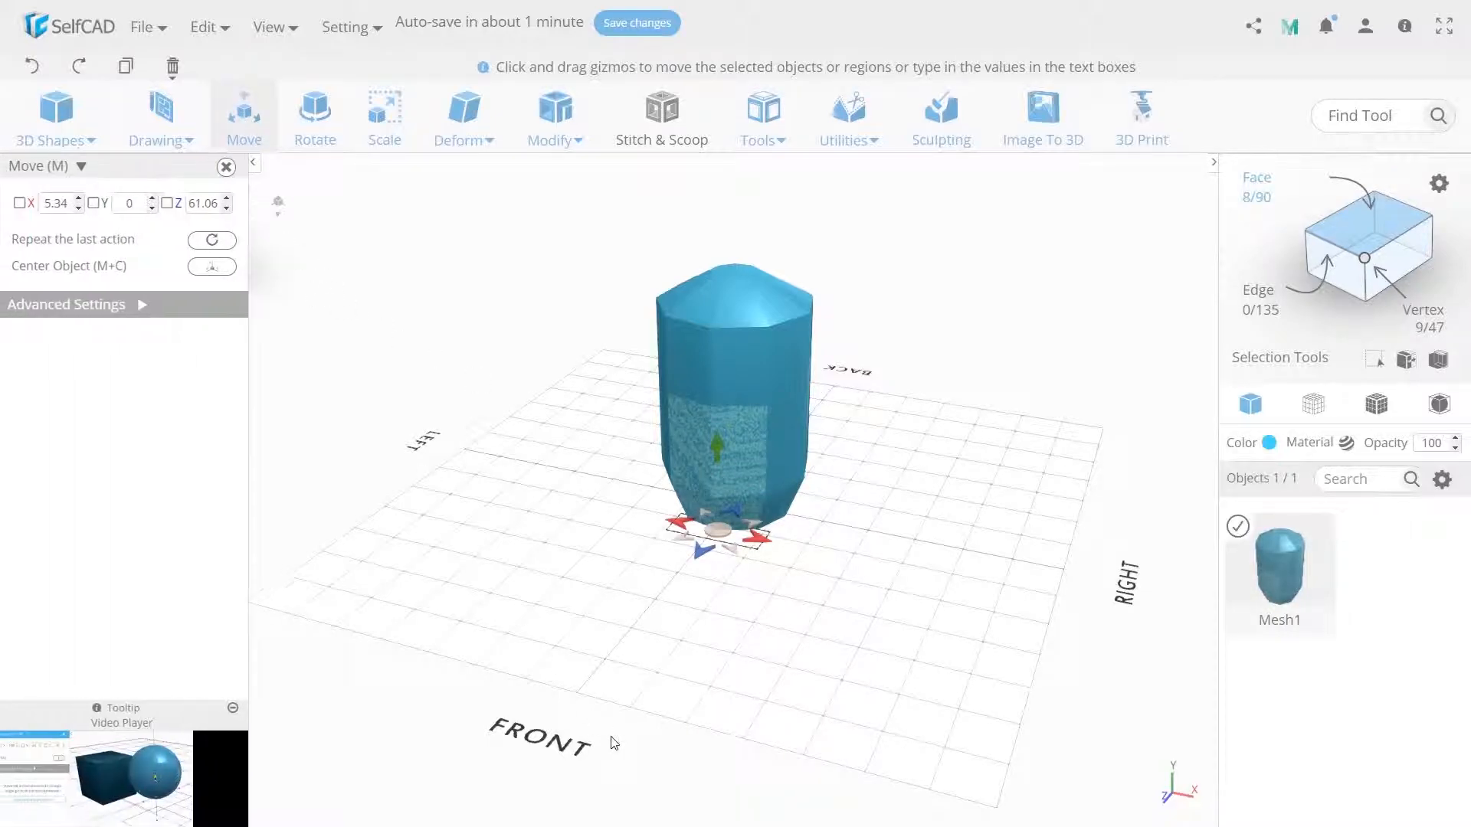
right_drag(600, 750, 585, 741)
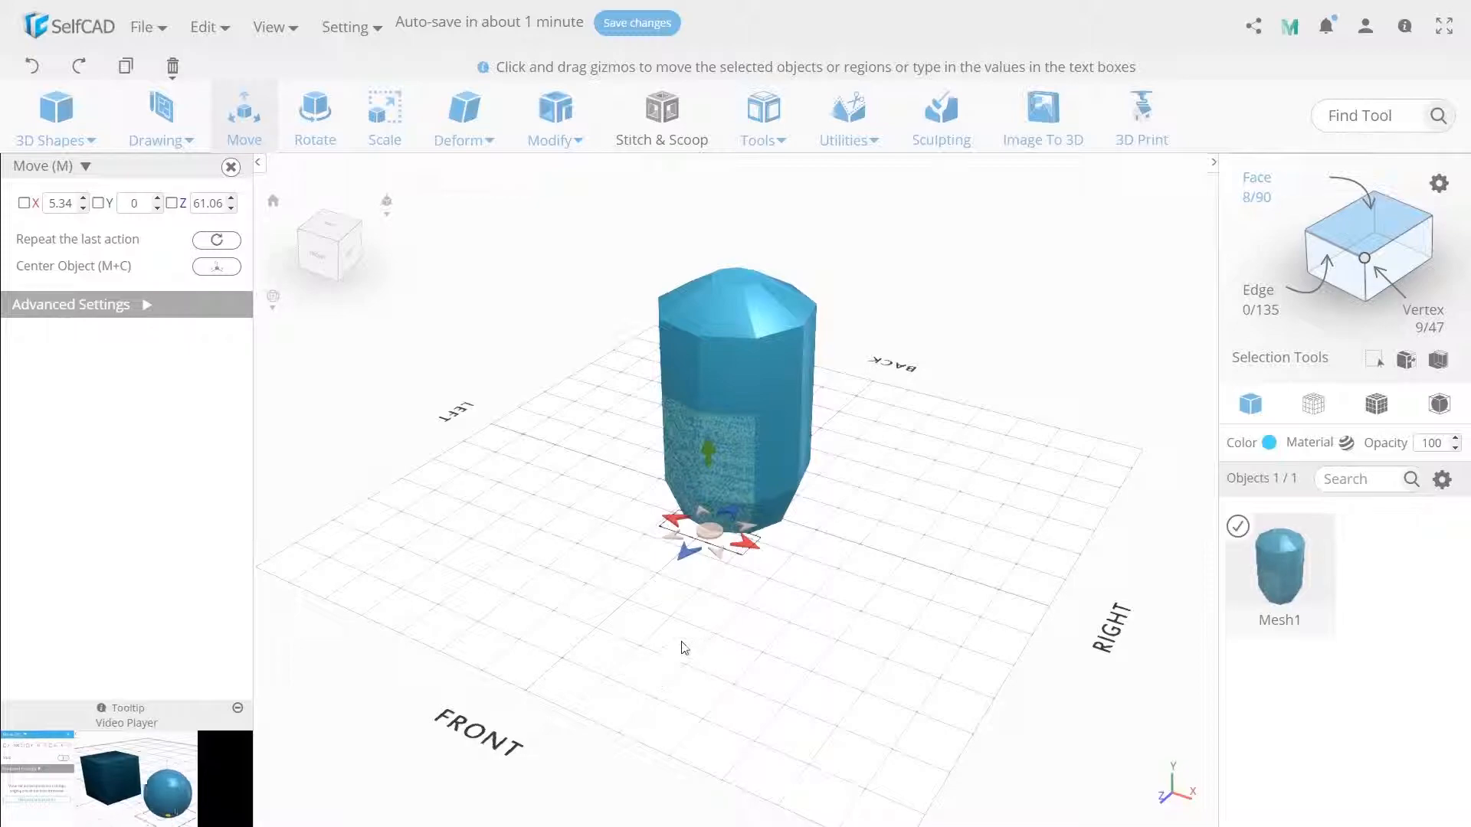
drag(689, 553, 682, 561)
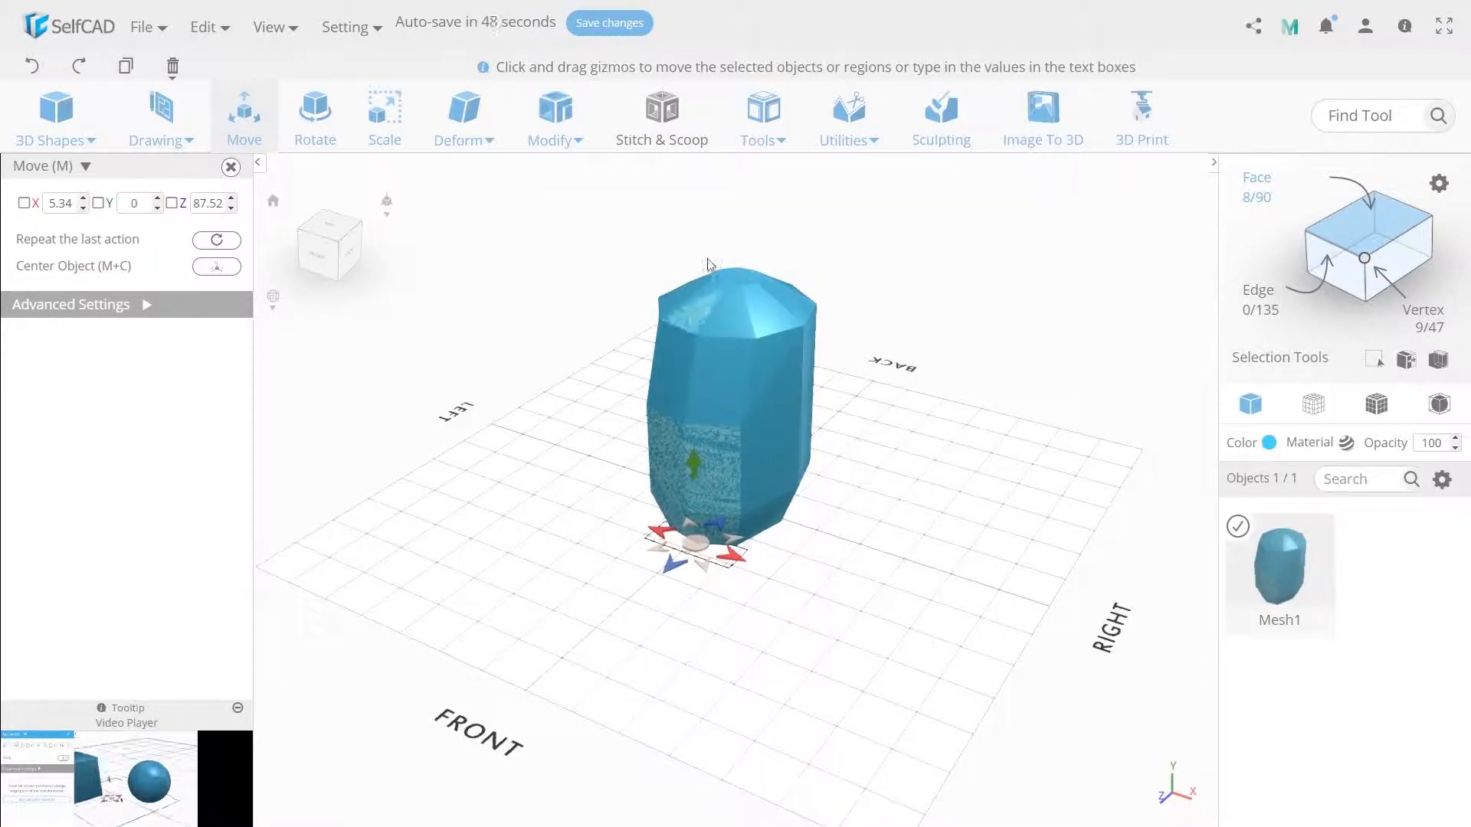
- Extrude the selected front faces by 50 and move the extruded end slightly farther forward
click(556, 115)
click(586, 126)
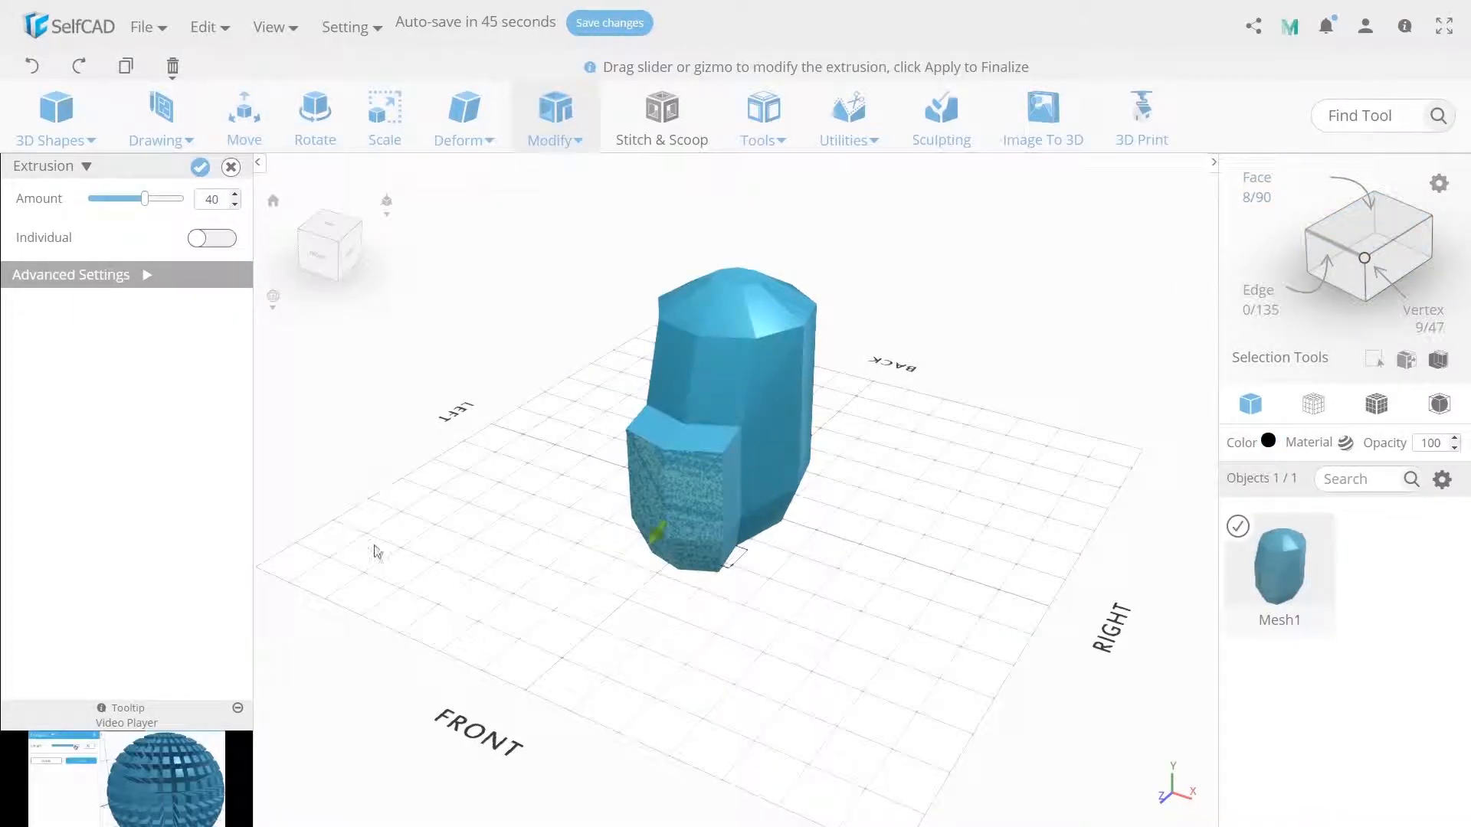
text(50)
click(158, 225)
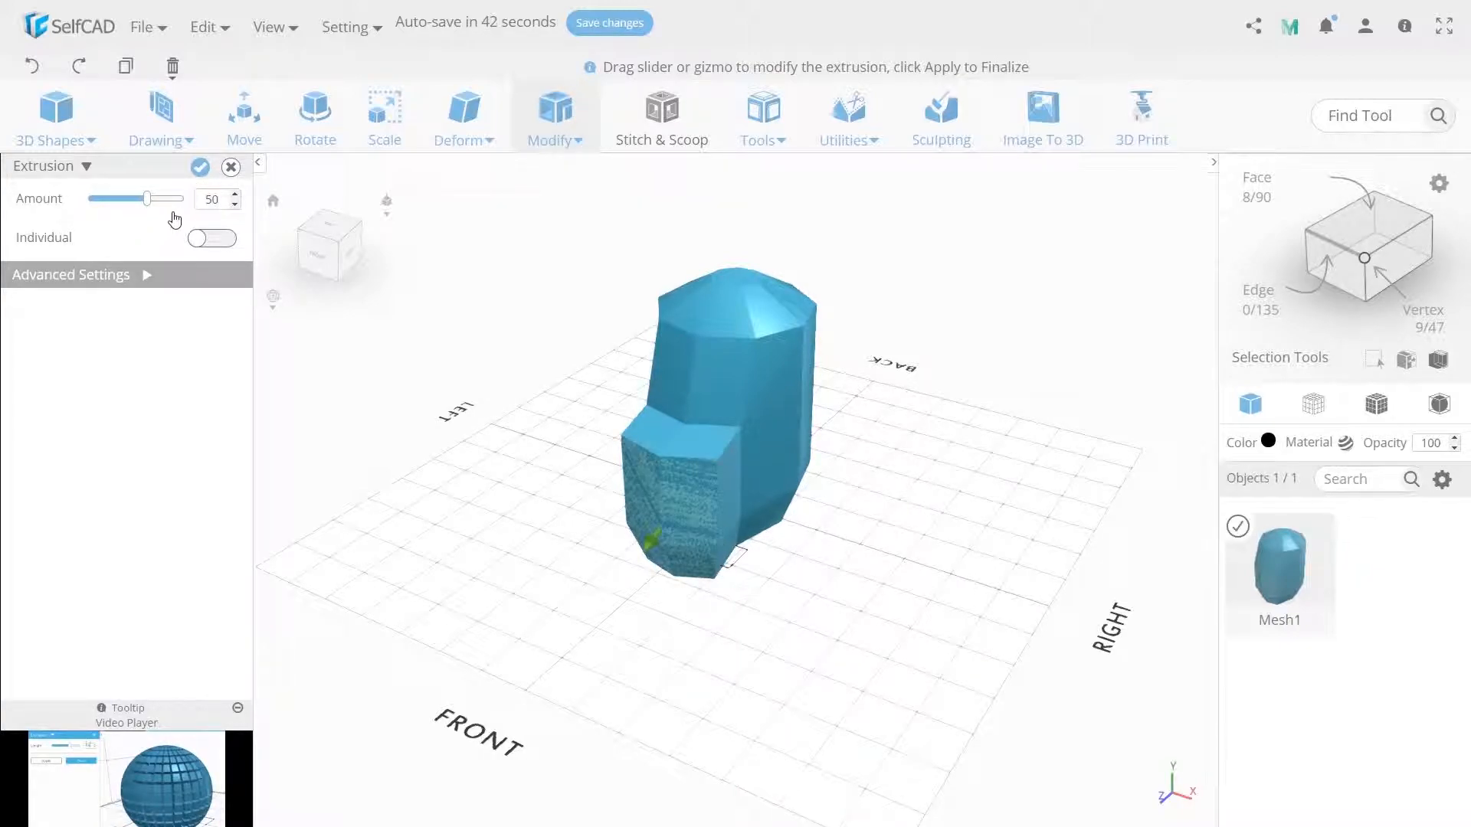
click(201, 168)
click(244, 115)
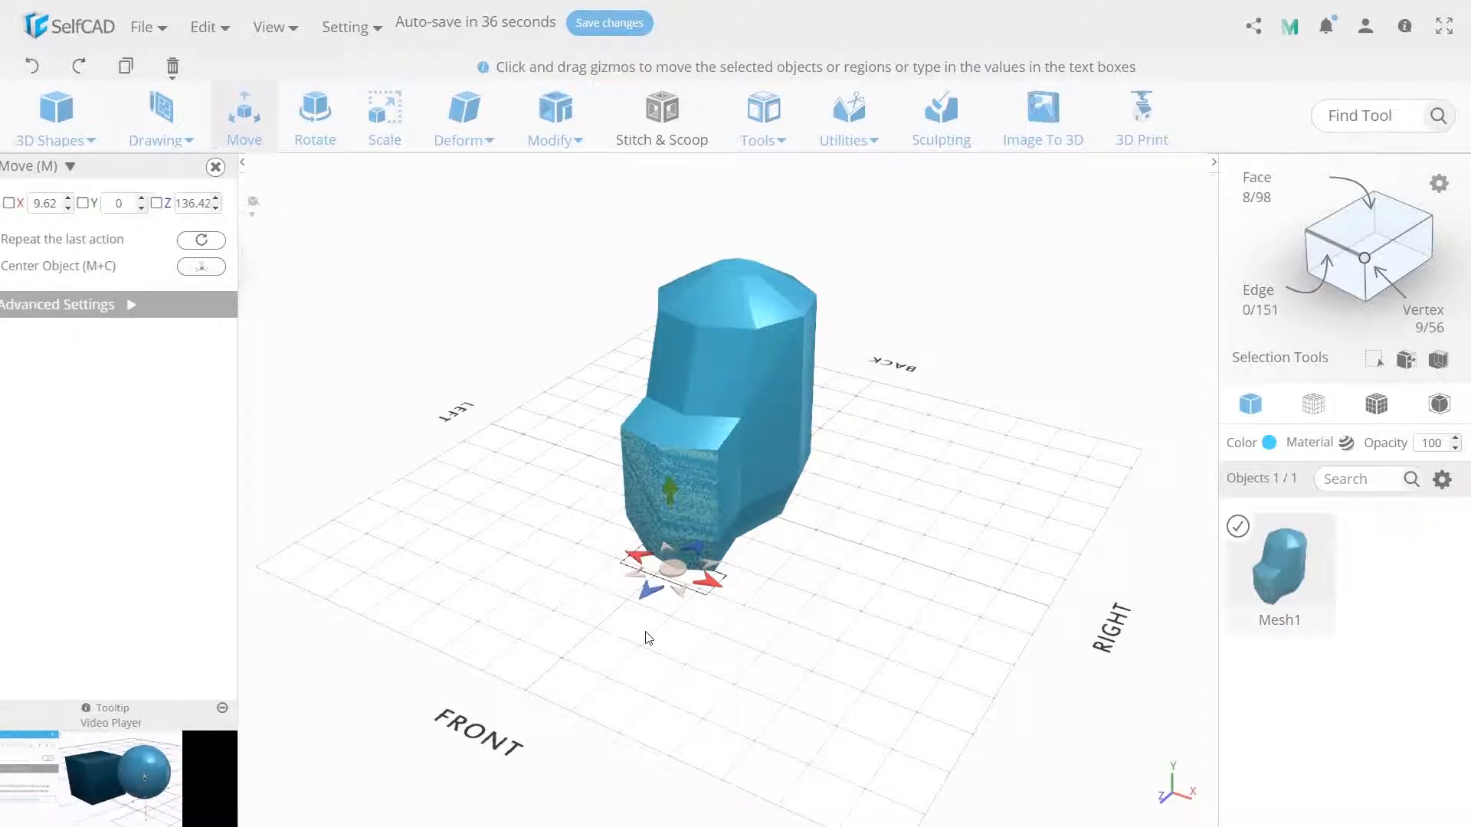
drag(646, 595, 643, 602)
- Scale the extruded front faces to a height of 103 in Y and a width of 90 in X
click(385, 119)
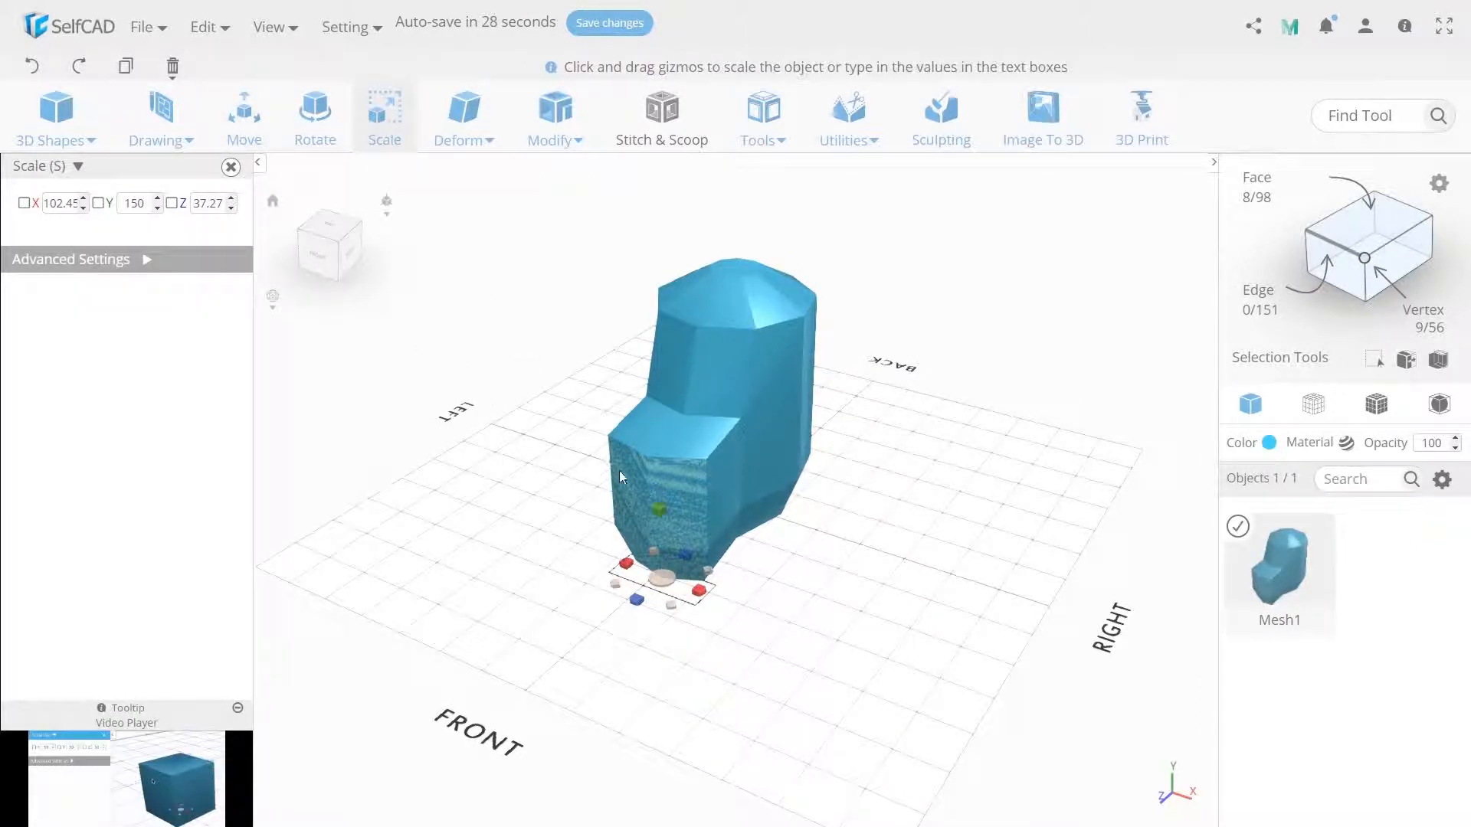
drag(657, 513, 661, 555)
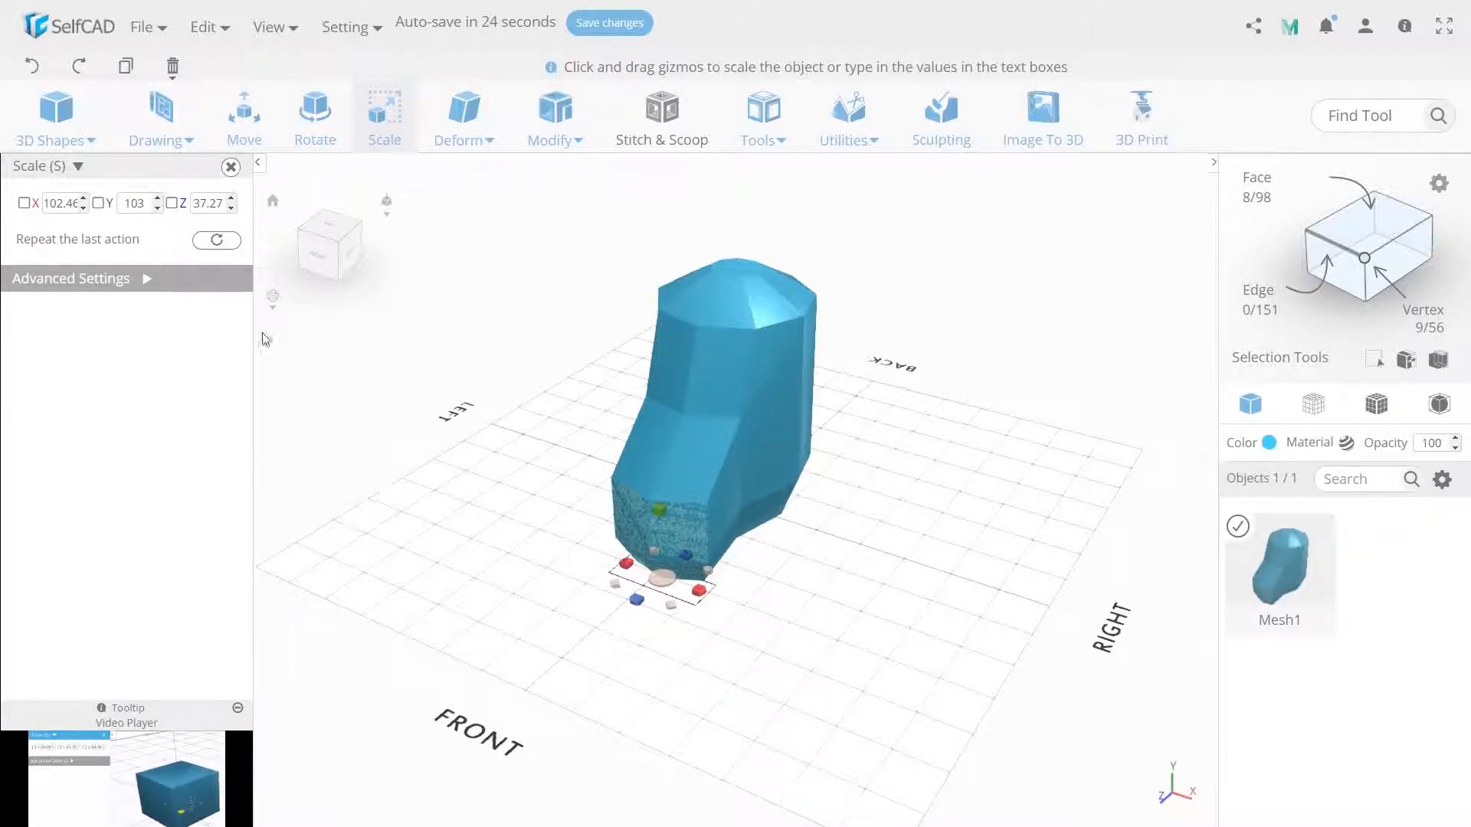
click(62, 203)
text(90)
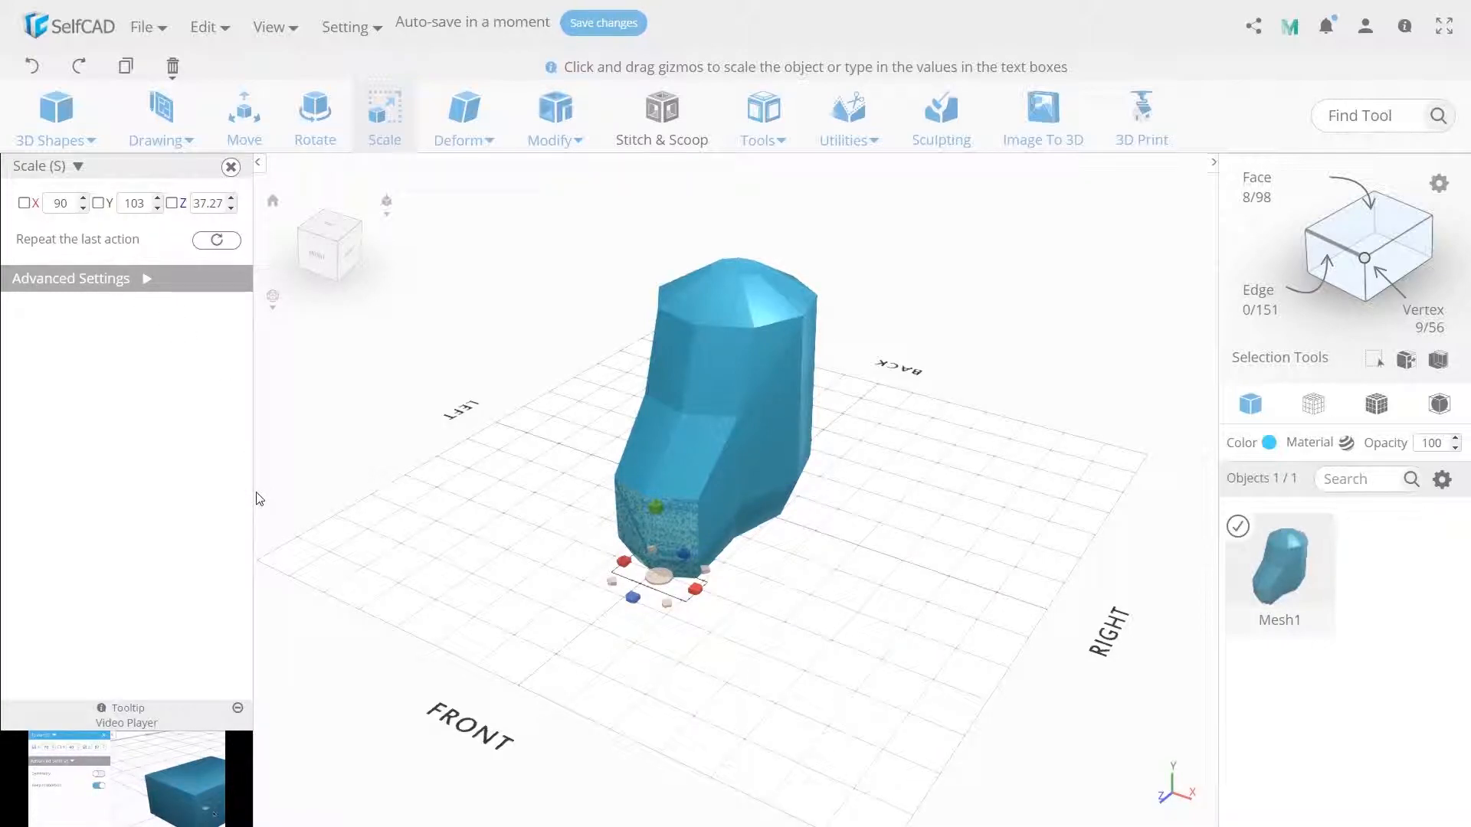
- Extrude the front faces by another 50 to form the toe and adjust their height with Move
click(551, 137)
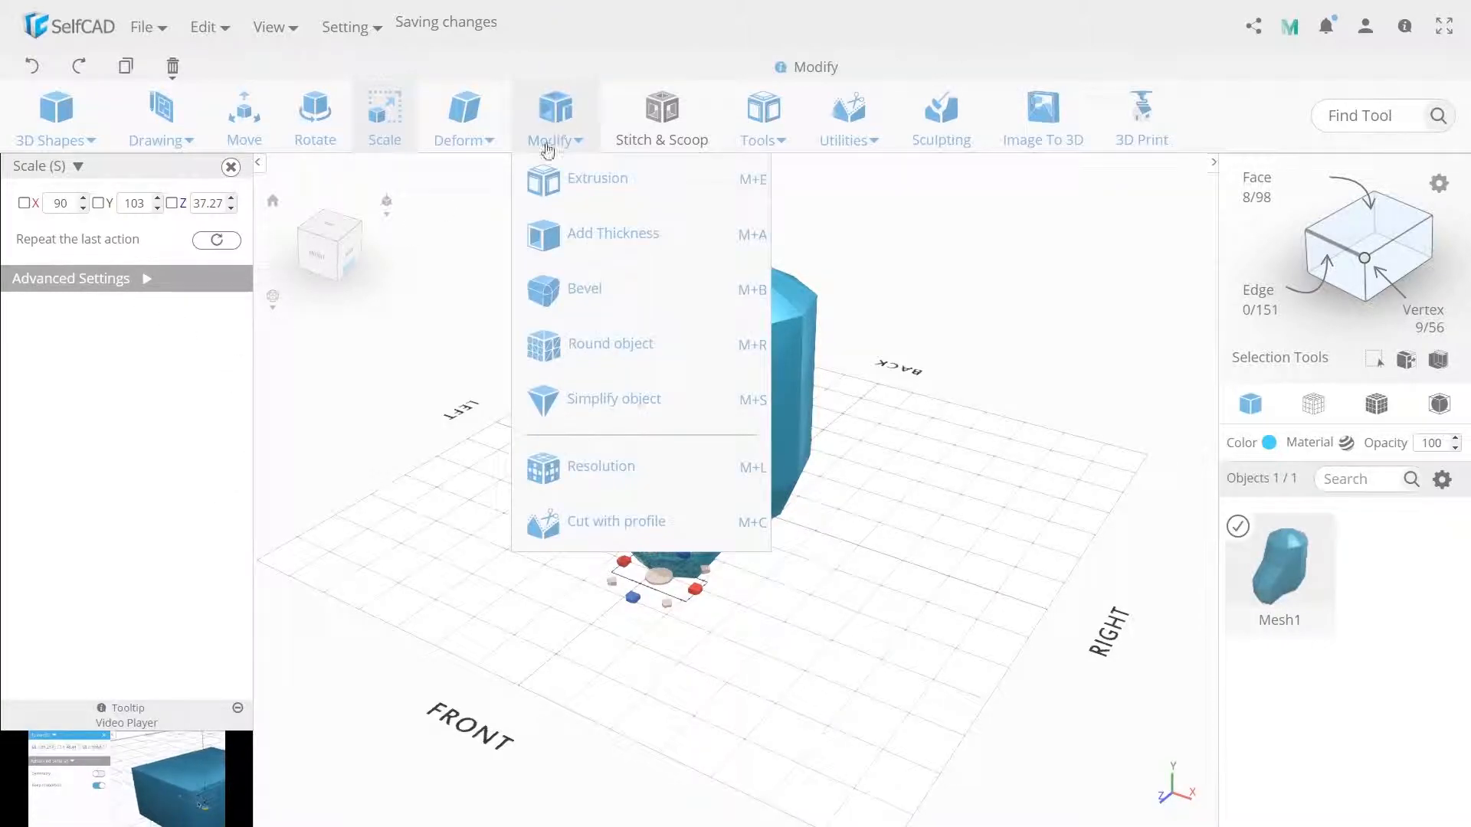
click(567, 179)
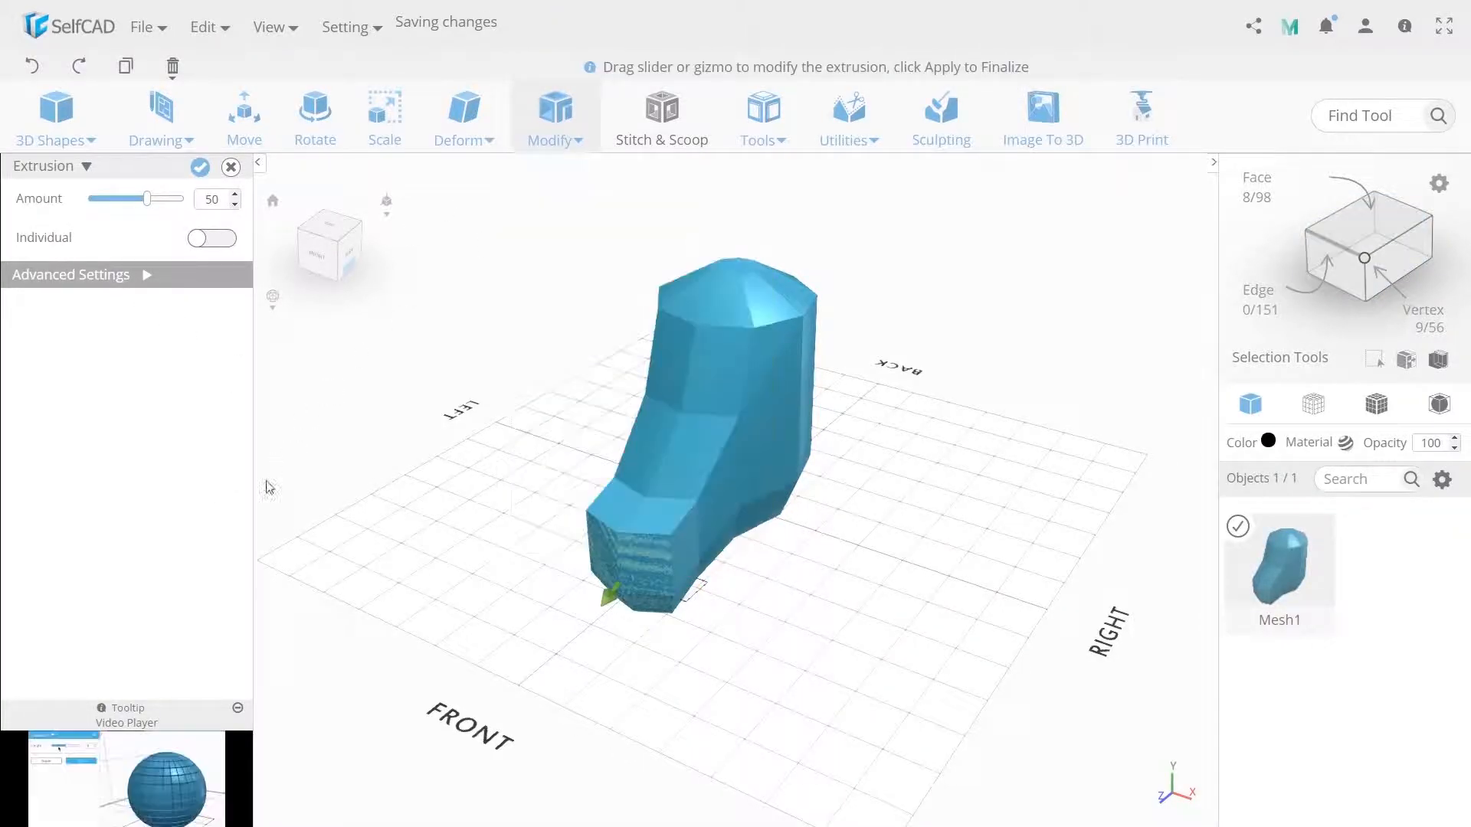
click(201, 168)
click(243, 115)
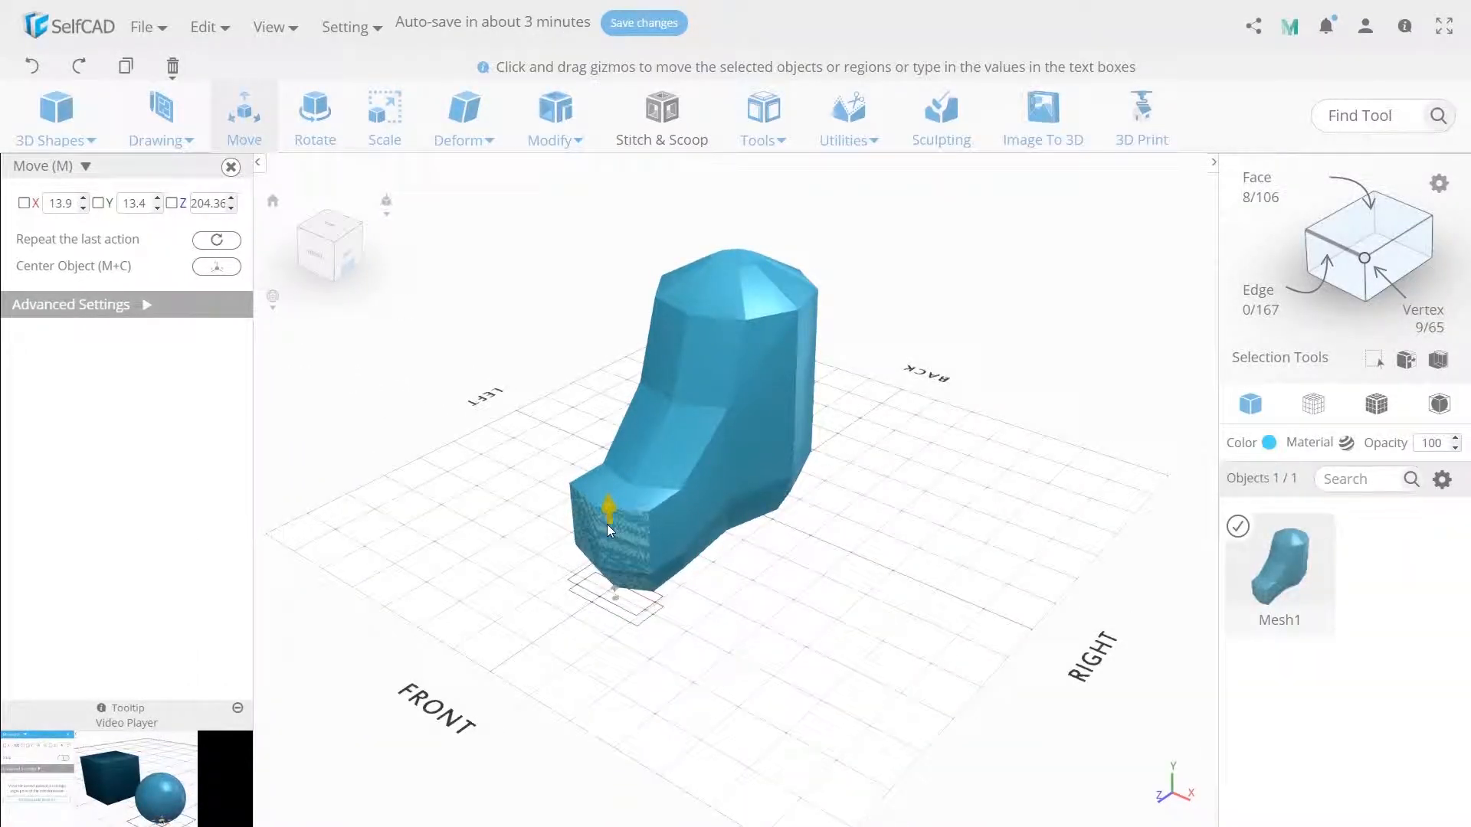
drag(607, 524, 608, 523)
- In polygon selection mode, select the heel's bottom polygon from underneath and set its Y position to 0
click(880, 622)
right_drag(798, 657, 801, 506)
click(1360, 214)
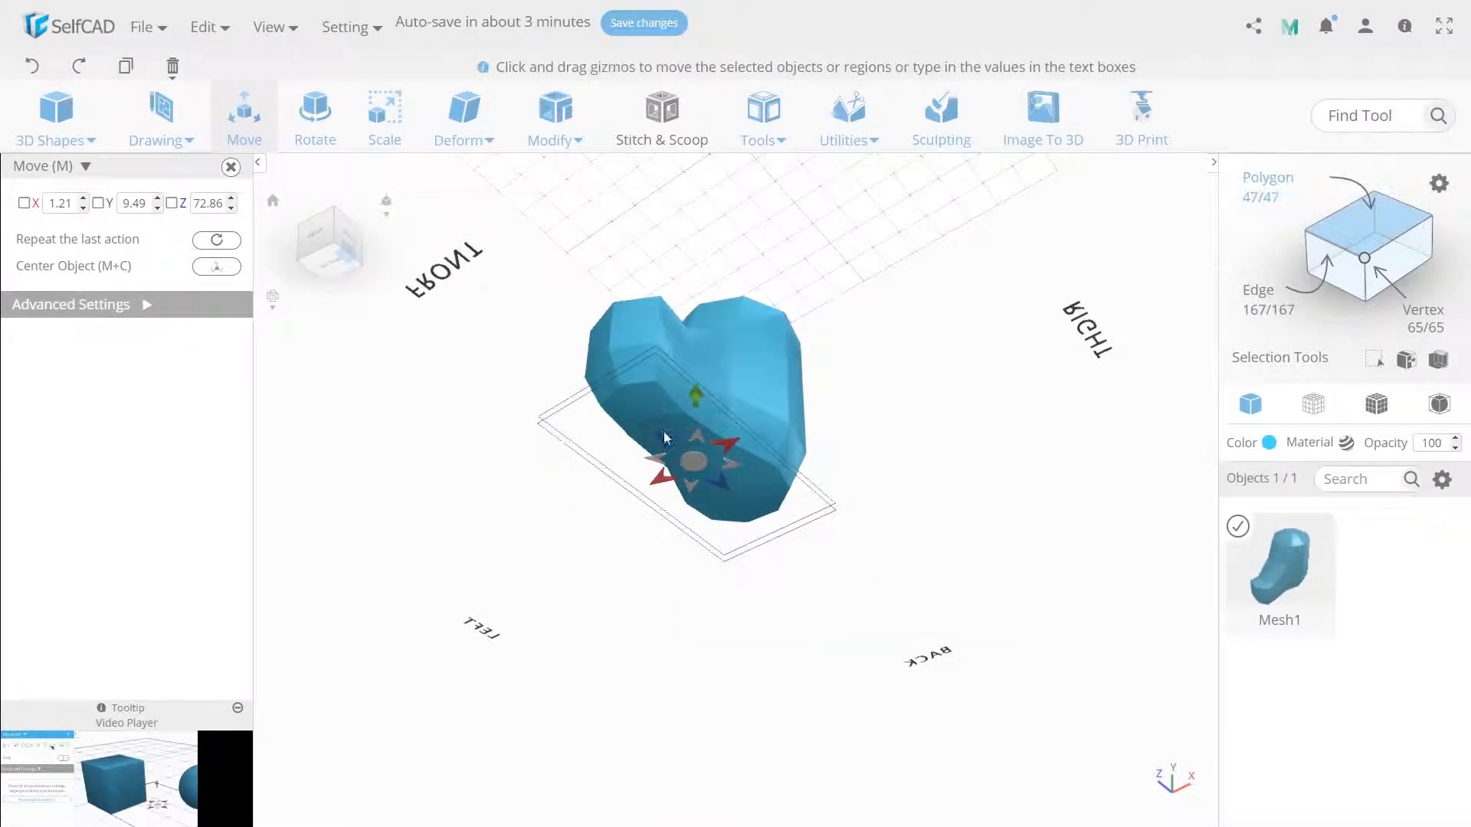
click(729, 486)
double_click(134, 203)
text(0)
key(Return)
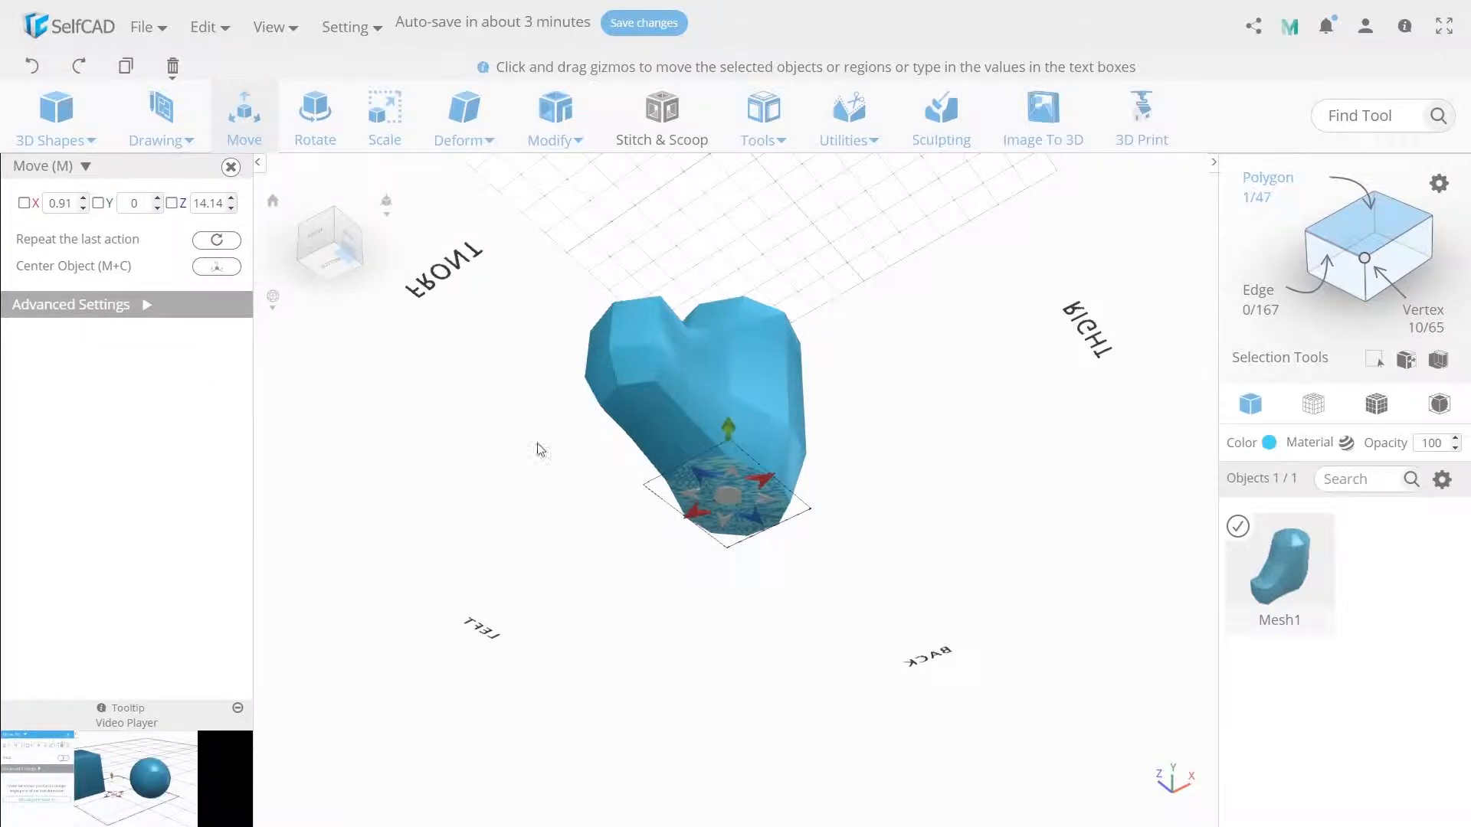
- Select the sole polygons under the toe section and set their Y position to 0
click(646, 394)
double_click(126, 202)
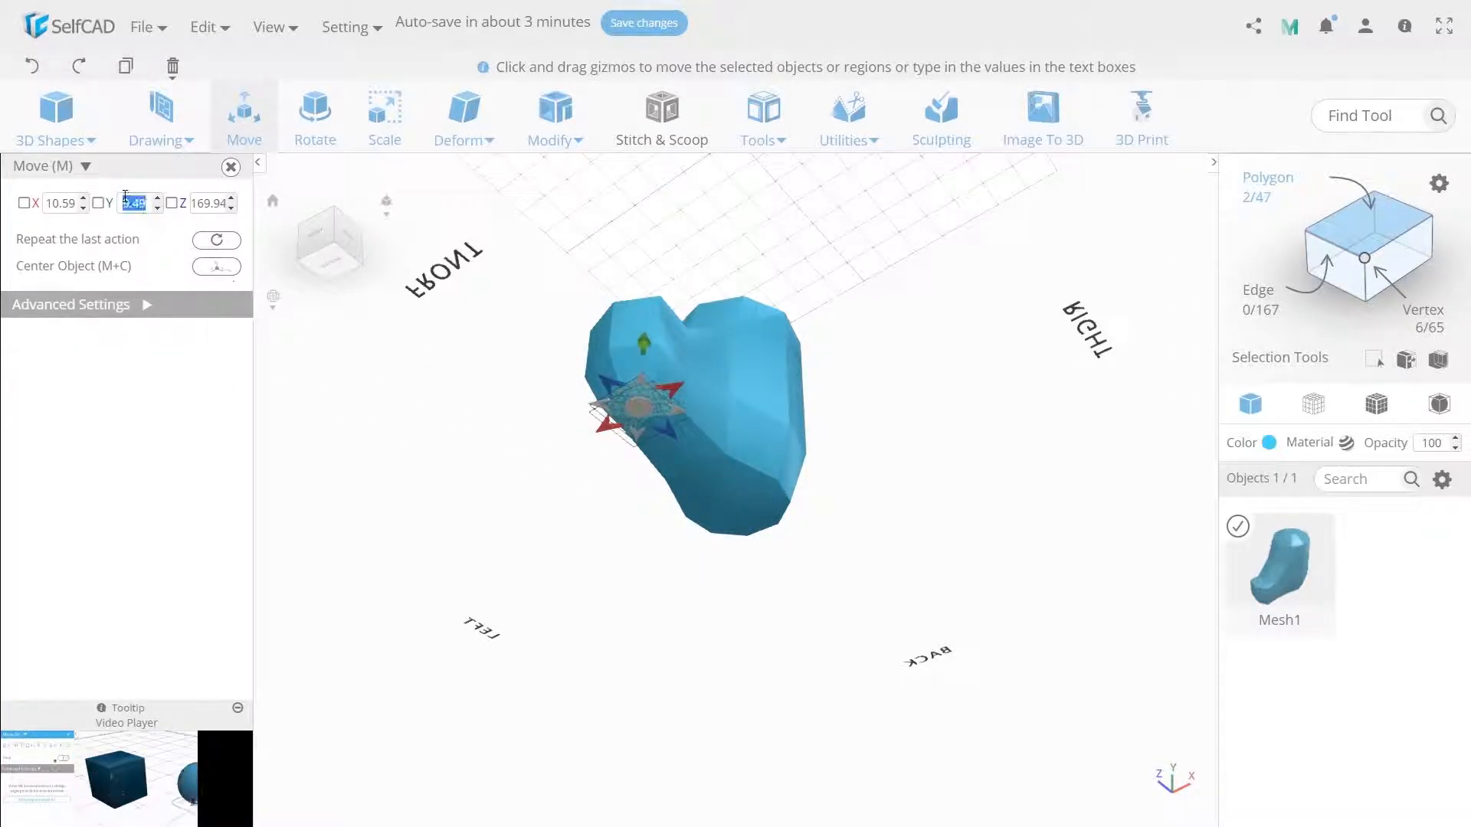
key(Return)
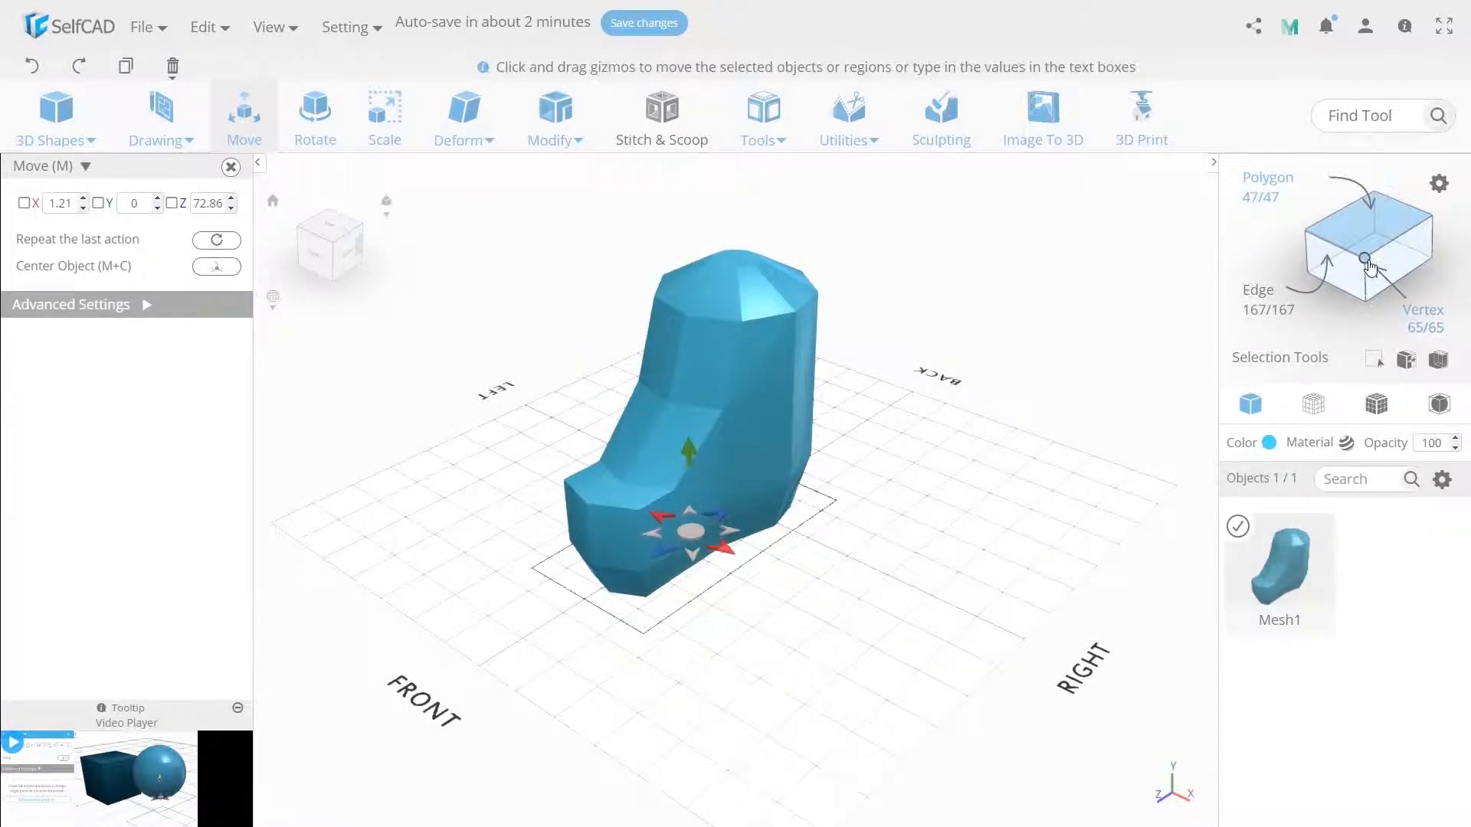
- In vertex selection mode, select the upper front vertices of the toe and lower them slightly
click(1369, 263)
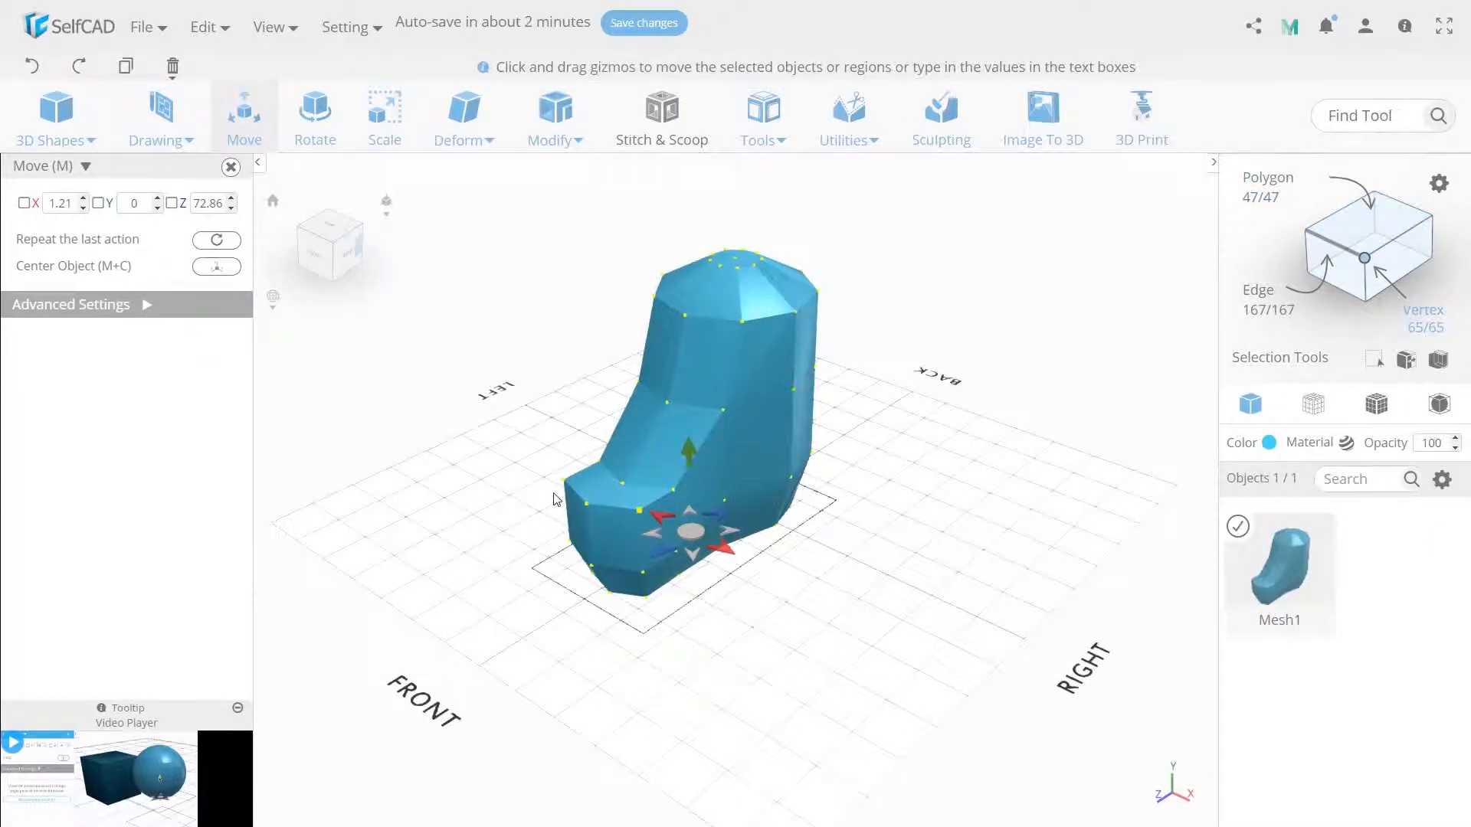
click(636, 510)
click(587, 505)
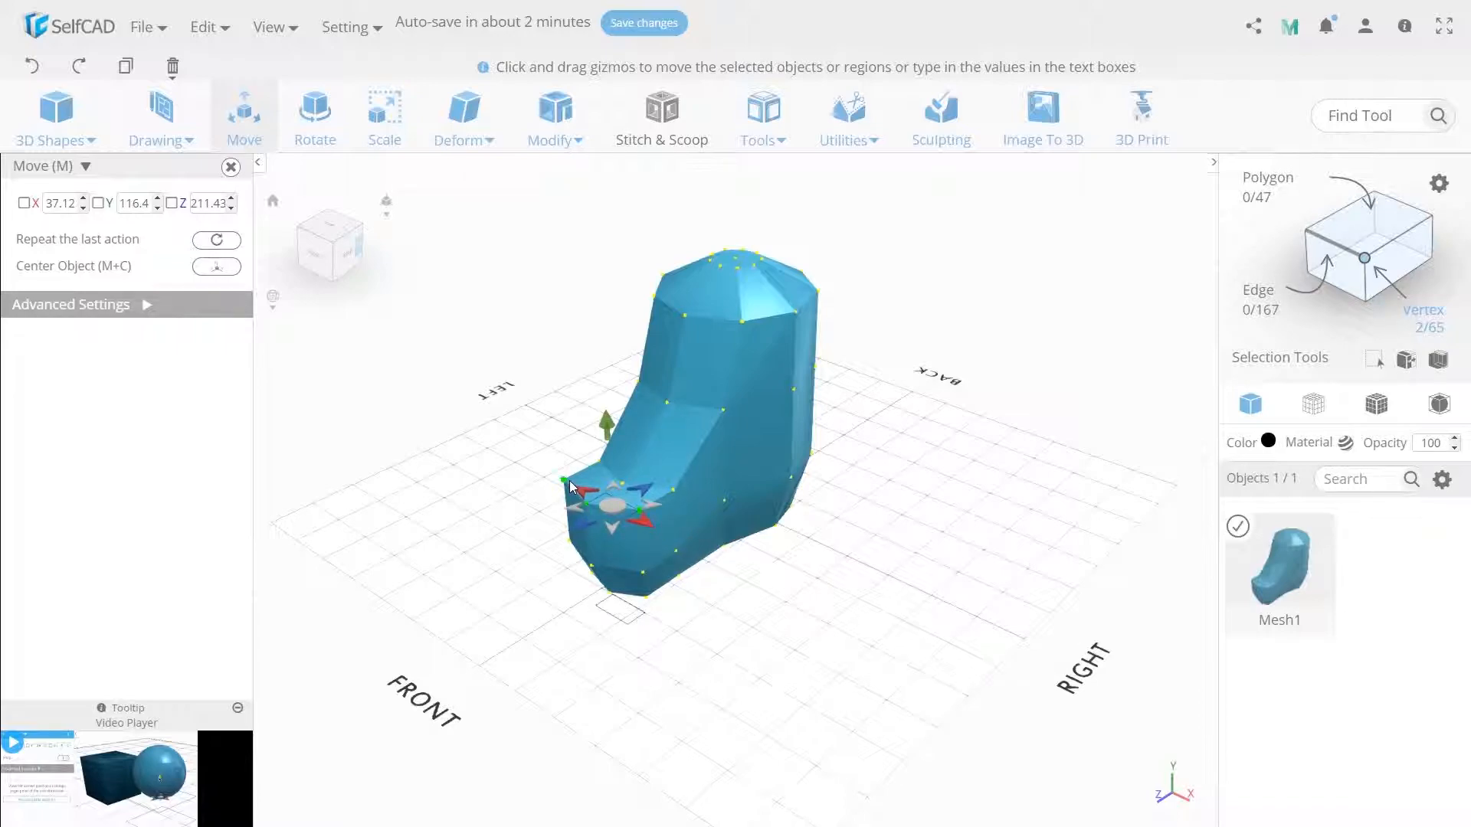
drag(591, 417, 590, 440)
key(ctrl+a)
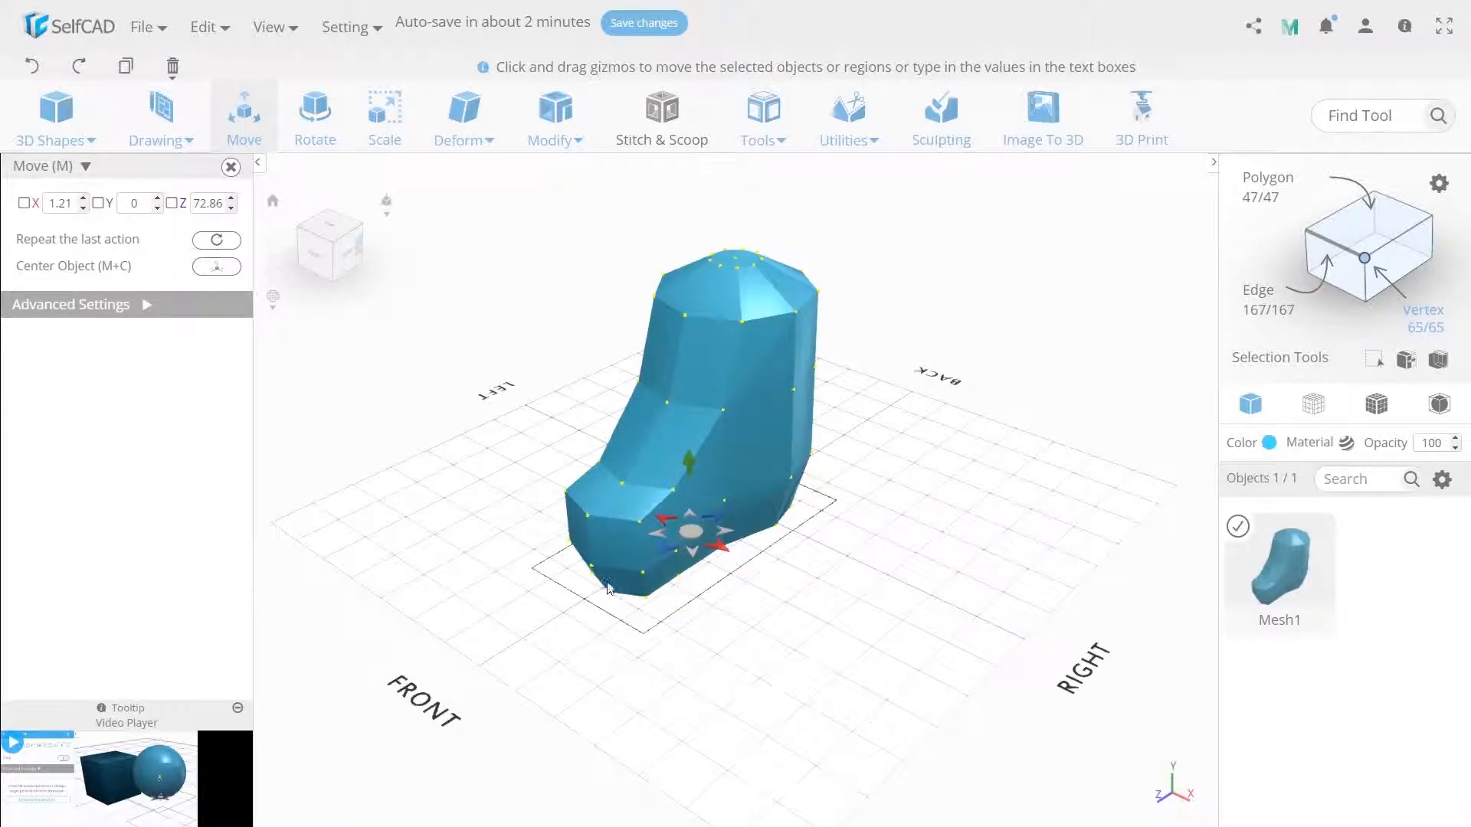
- Select the four front polygons of the toe and move them back to about Z 189.3
right_drag(709, 604, 680, 599)
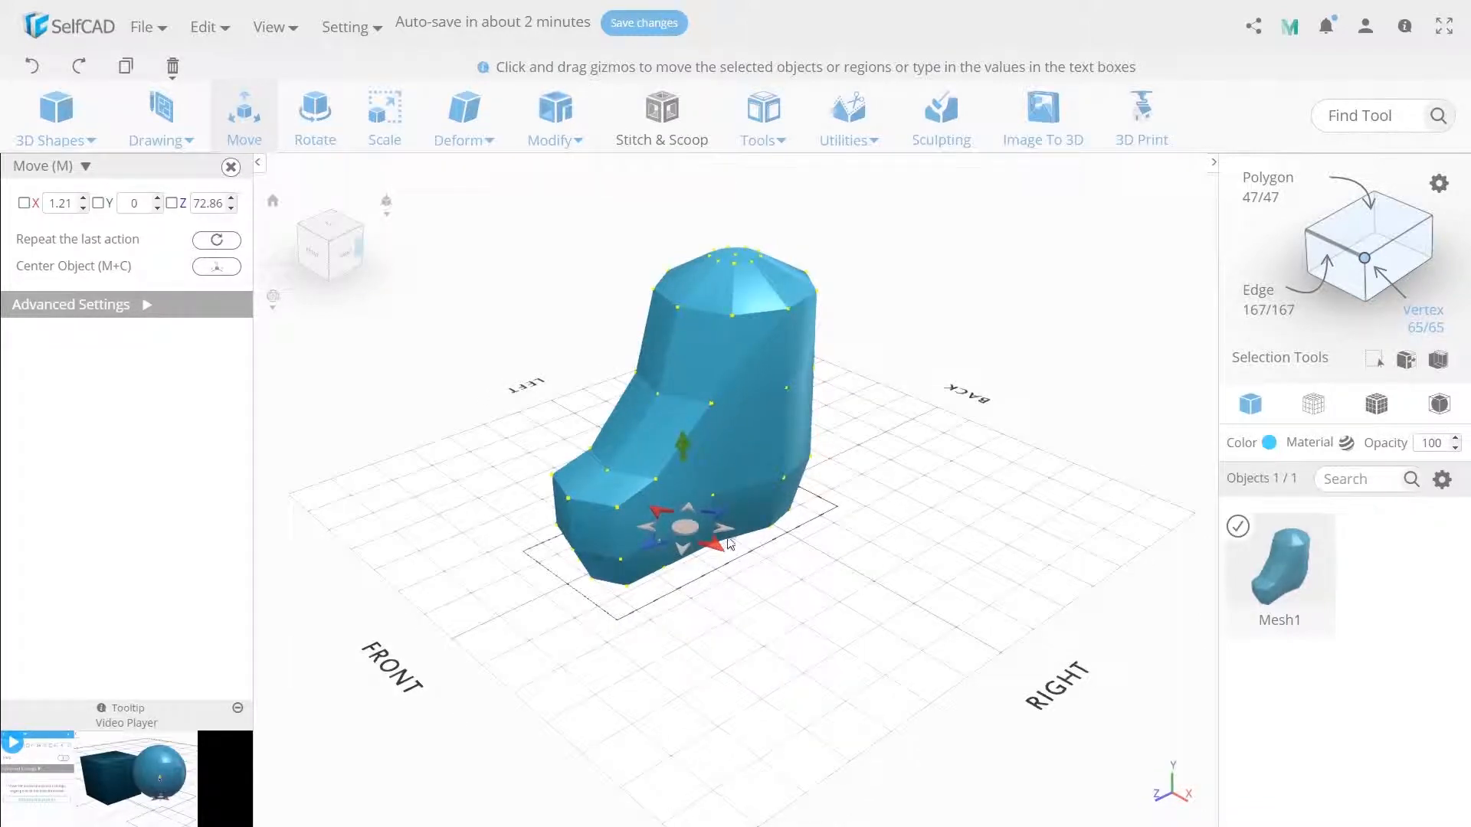
click(1377, 254)
click(590, 528)
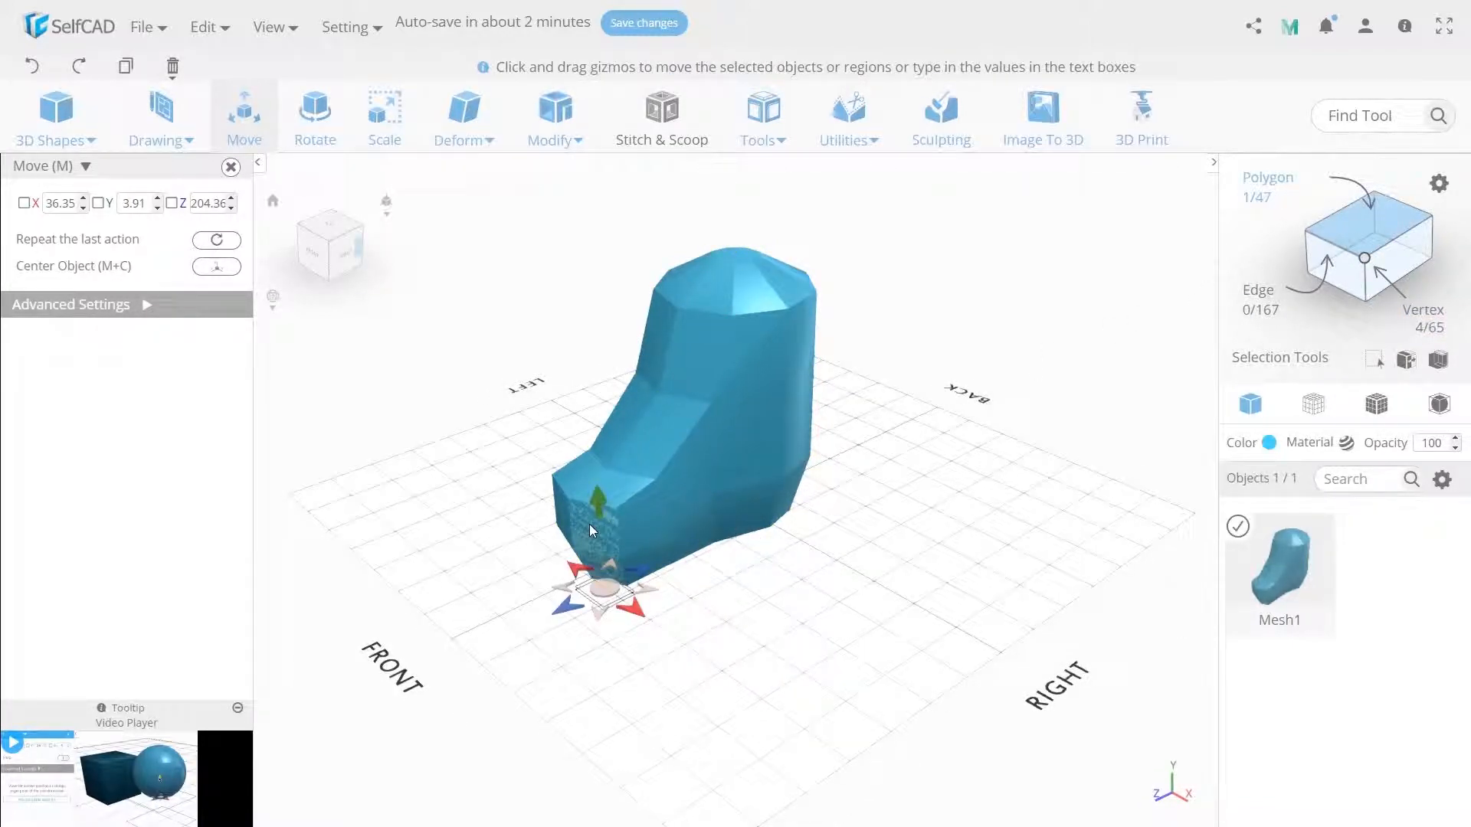
click(568, 512)
click(561, 513)
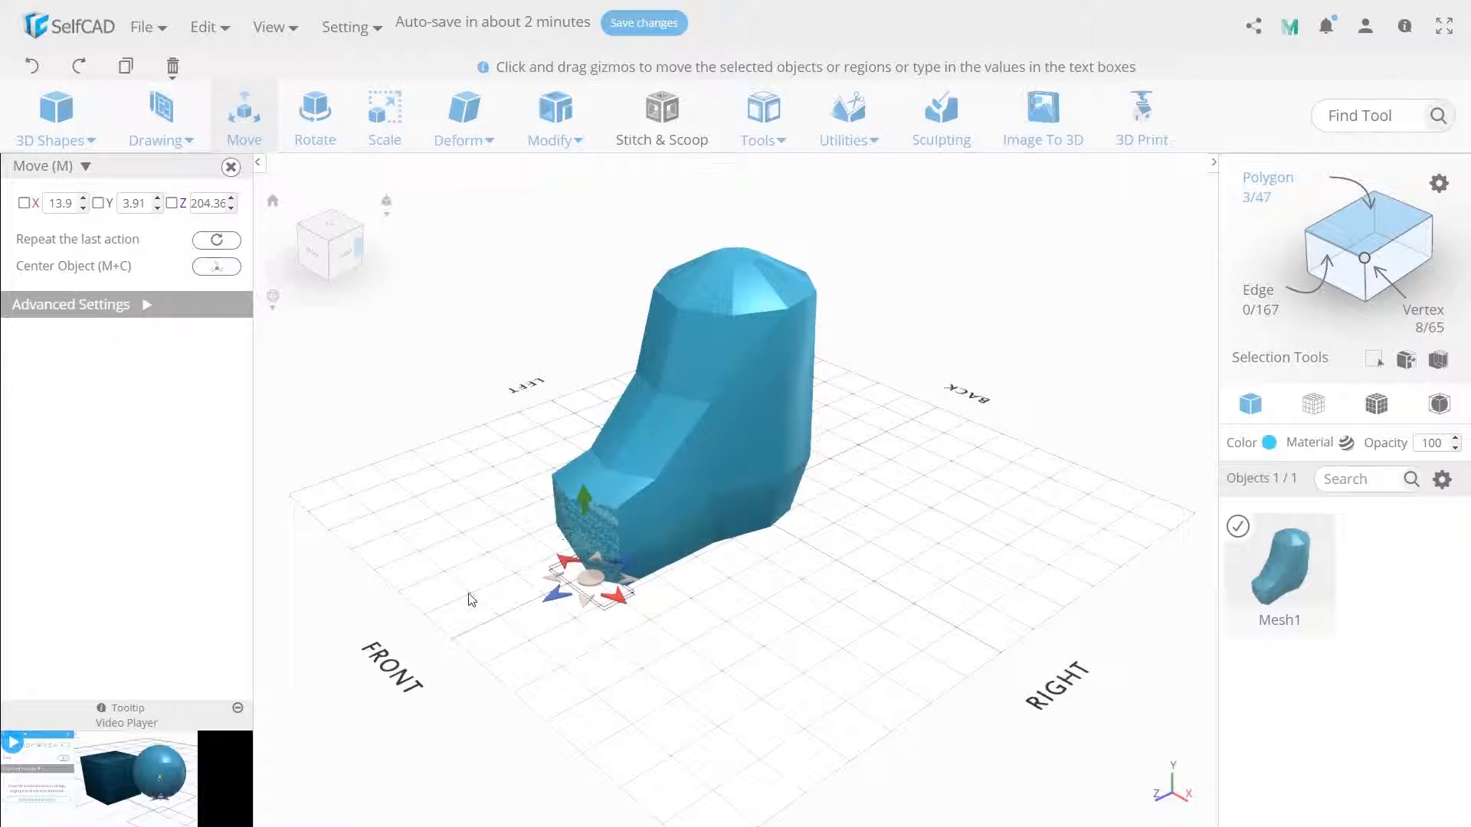
right_drag(467, 594, 547, 592)
mouse_move(797, 642)
right_down()
mouse_move(722, 646)
mouse_move(770, 649)
right_up()
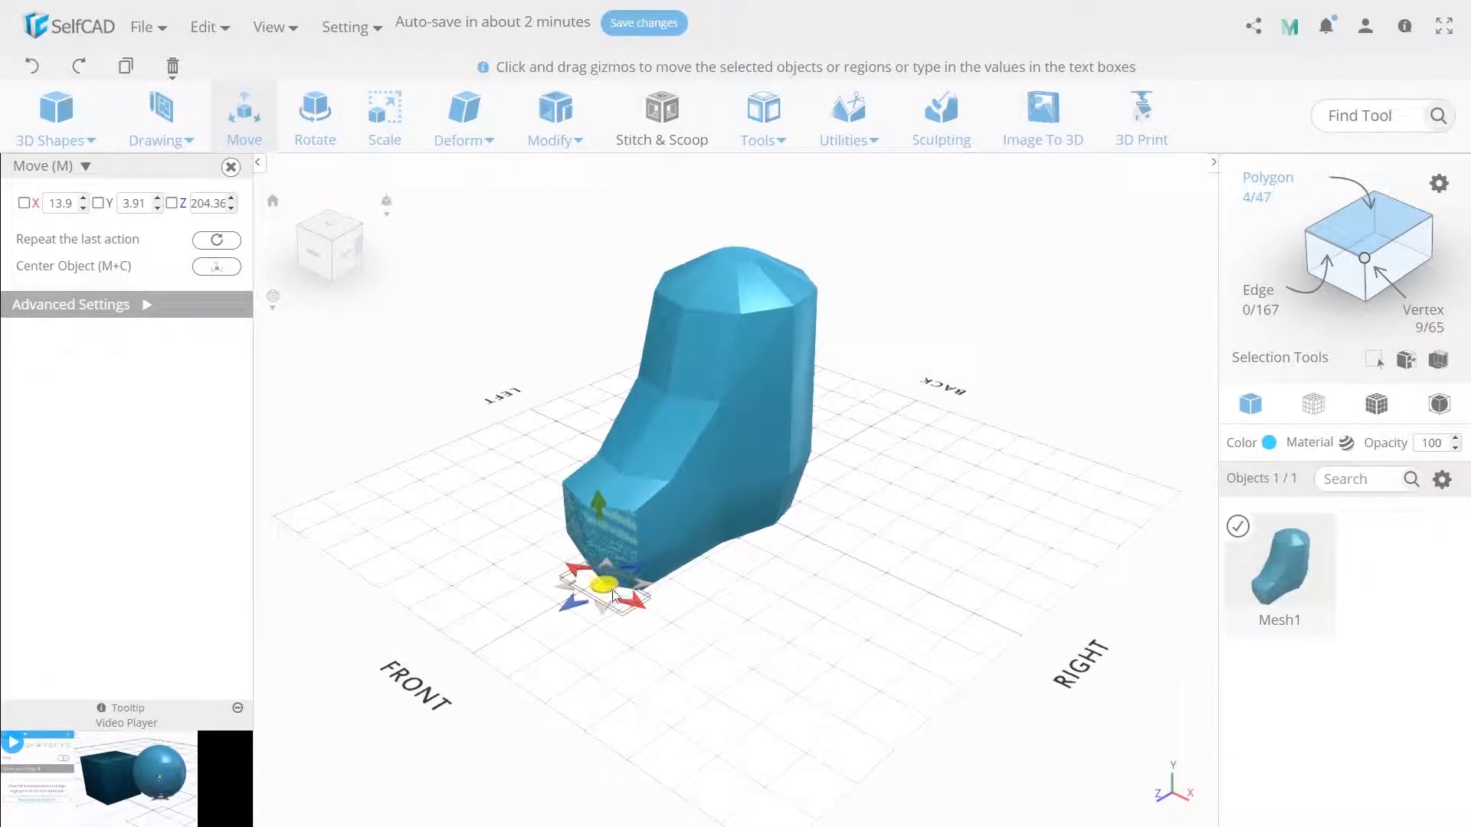
drag(634, 568, 650, 563)
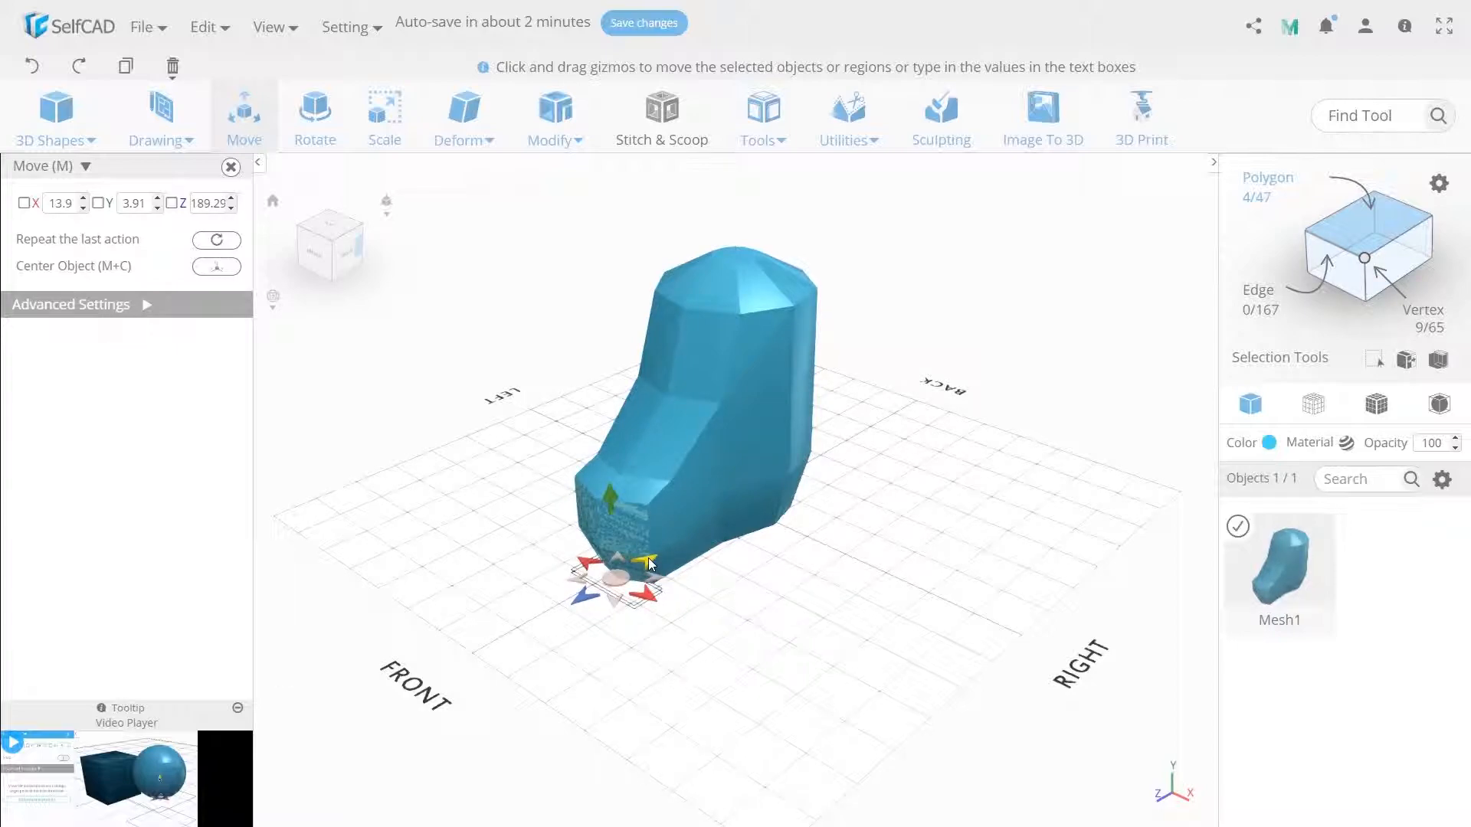
key(ctrl+a)
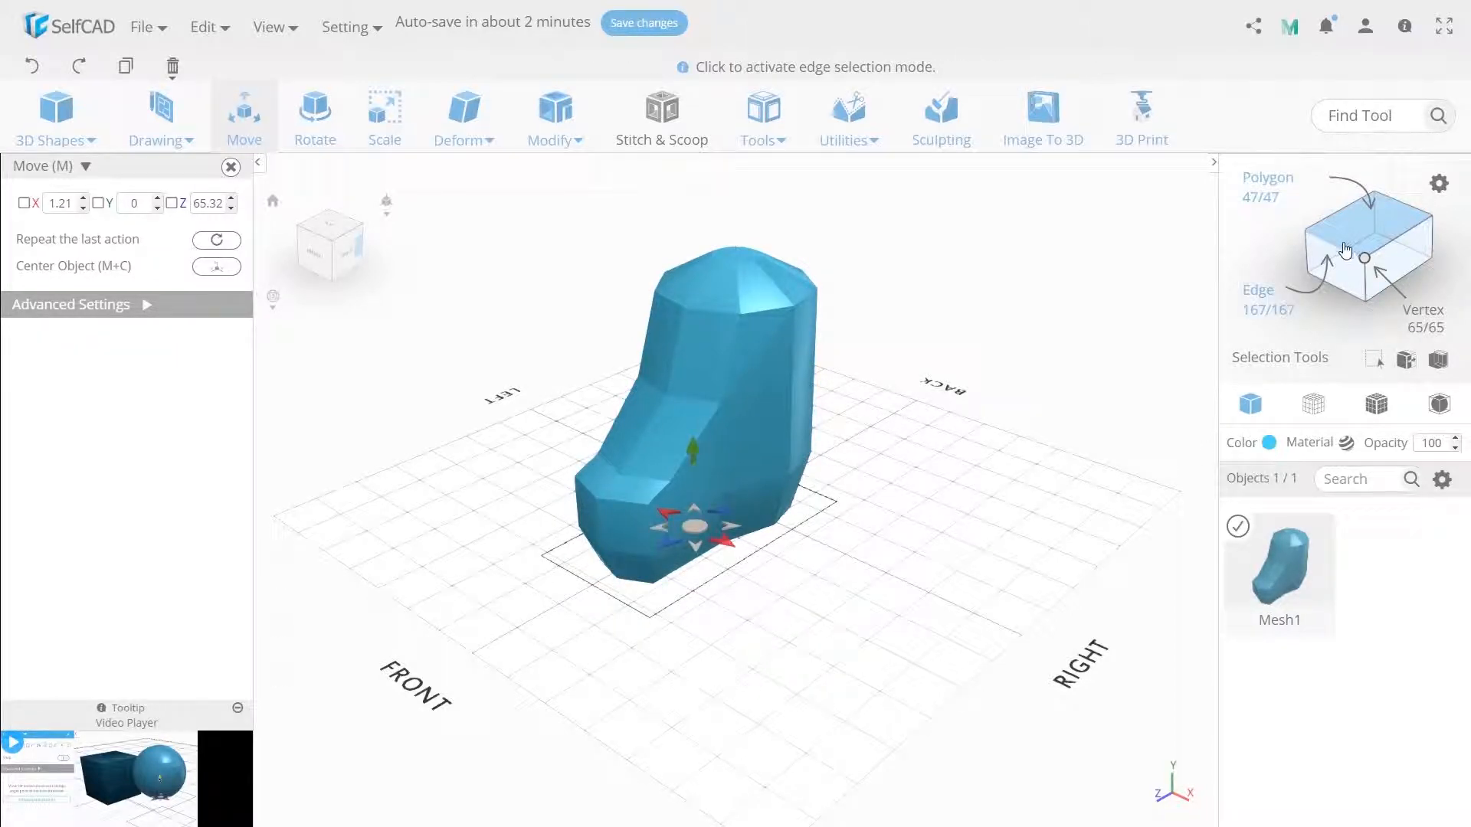
- Use loop selection to select the edge loop just behind the toe and move it slightly toward the heel
click(669, 494)
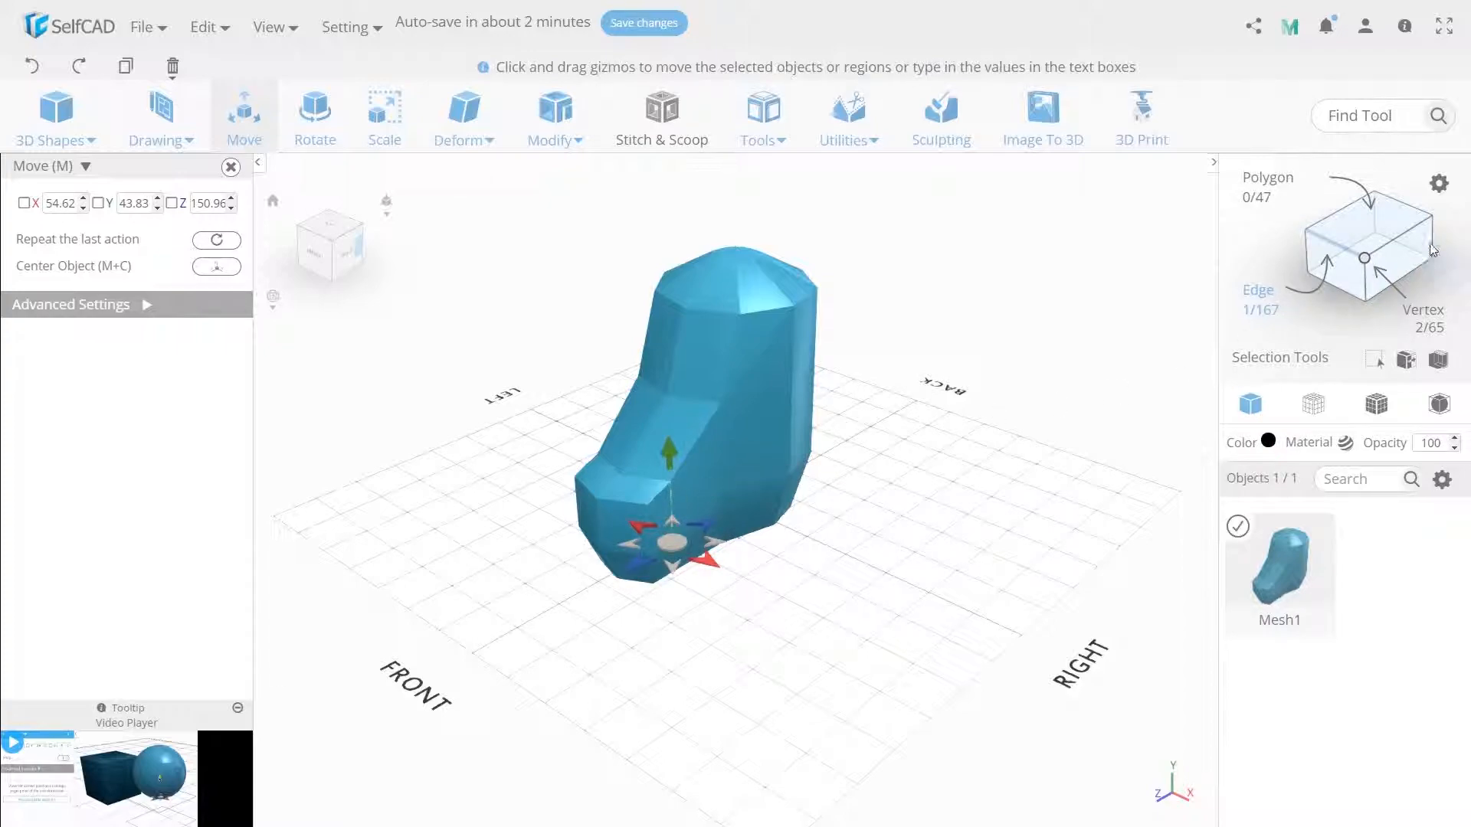
click(222, 292)
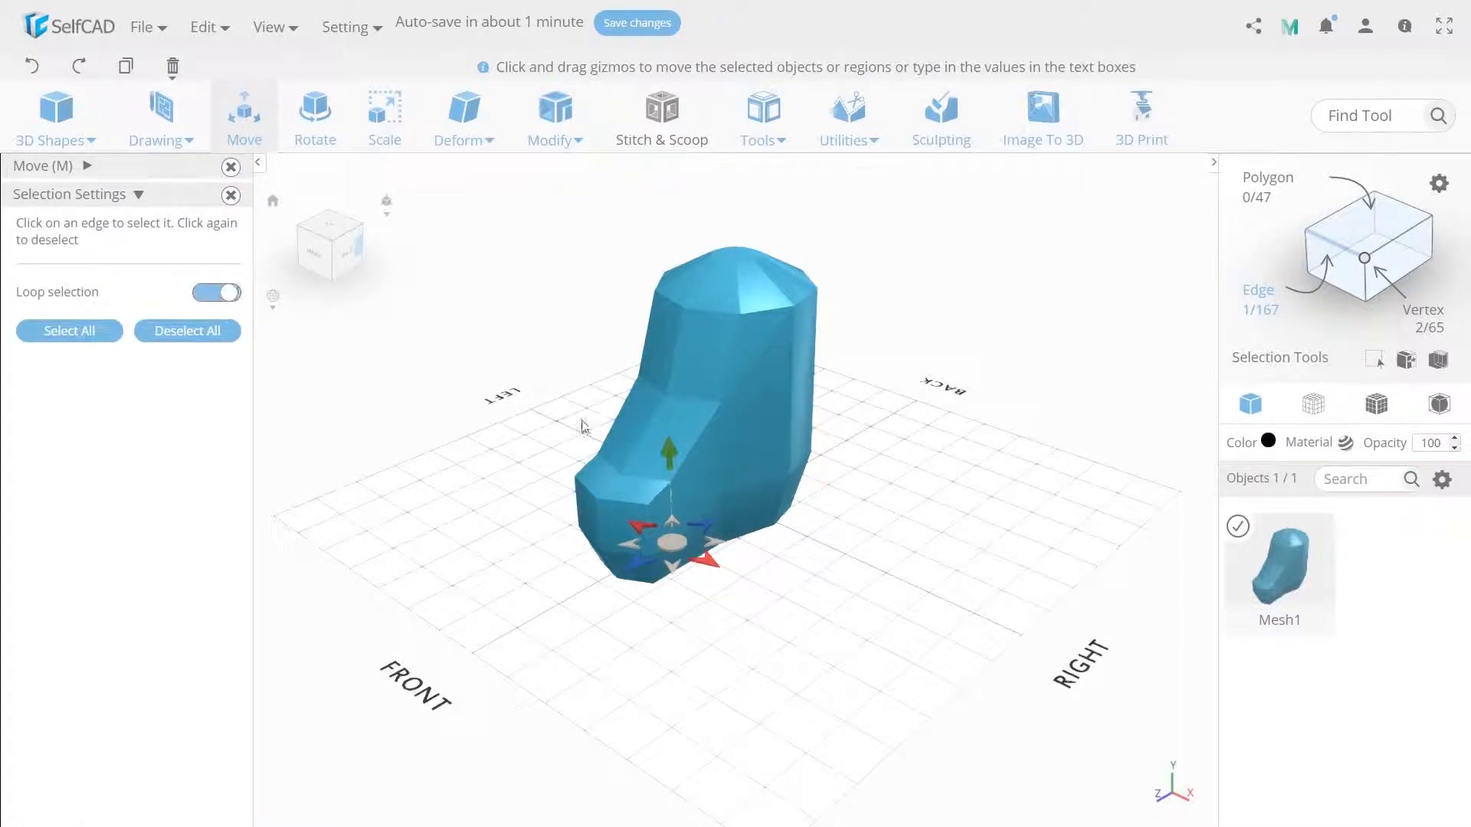
click(609, 466)
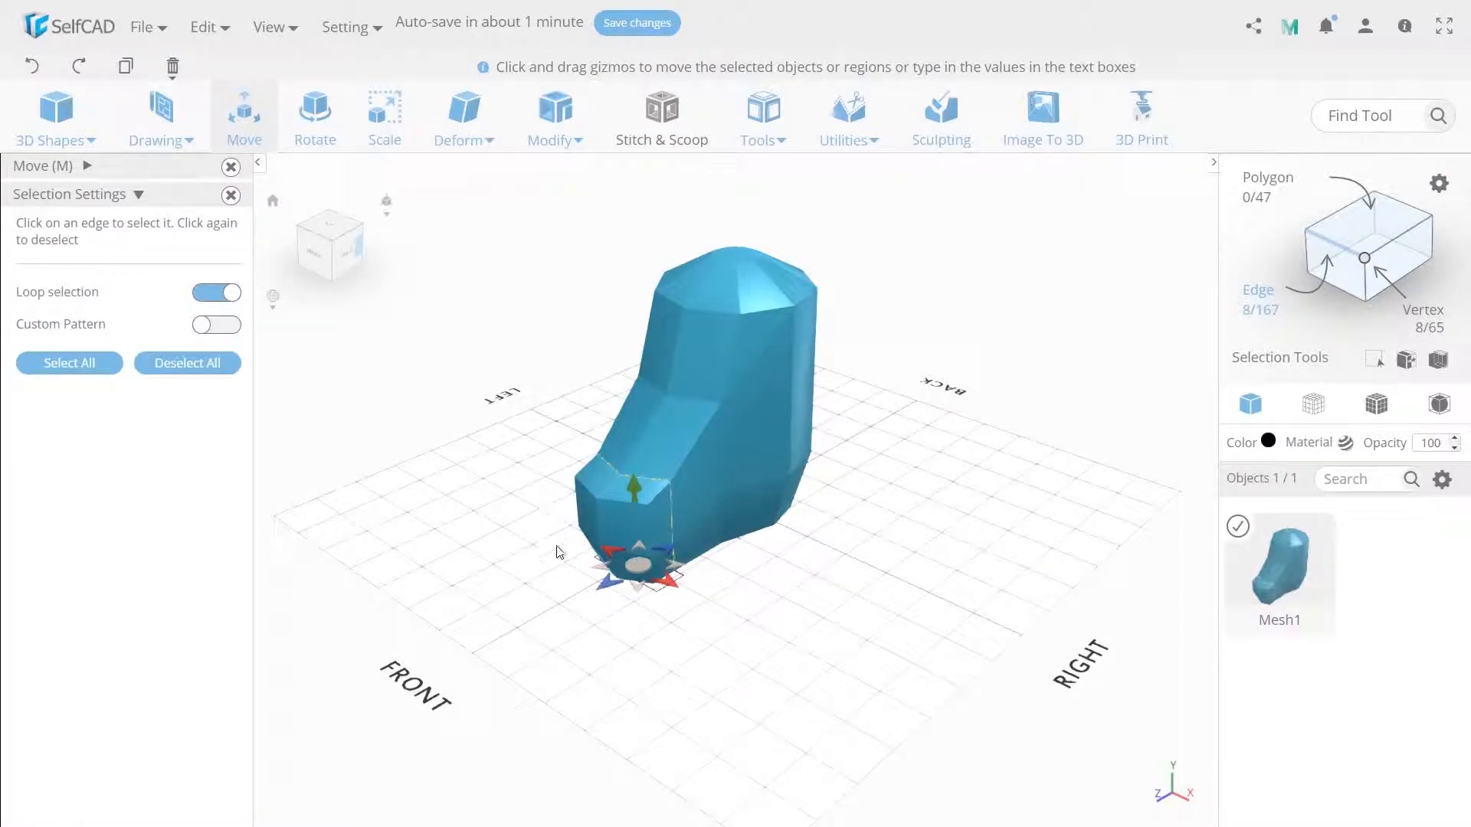
mouse_move(663, 541)
mouse_down()
mouse_move(691, 540)
mouse_move(678, 546)
mouse_up()
click(218, 292)
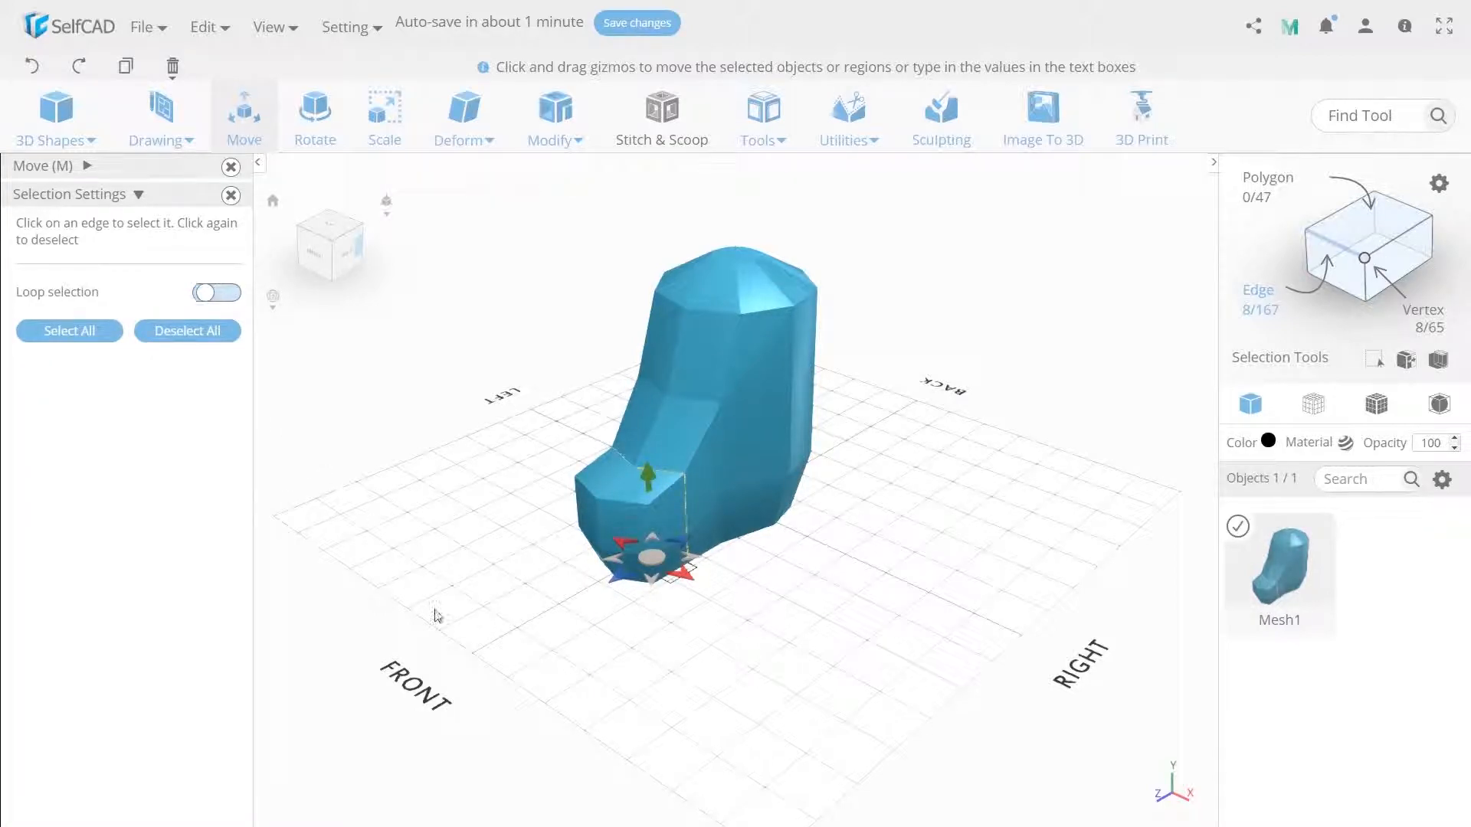
key(ctrl+a)
- Select the two upper edges across the instep behind the toe and set their Y position to 125
click(665, 474)
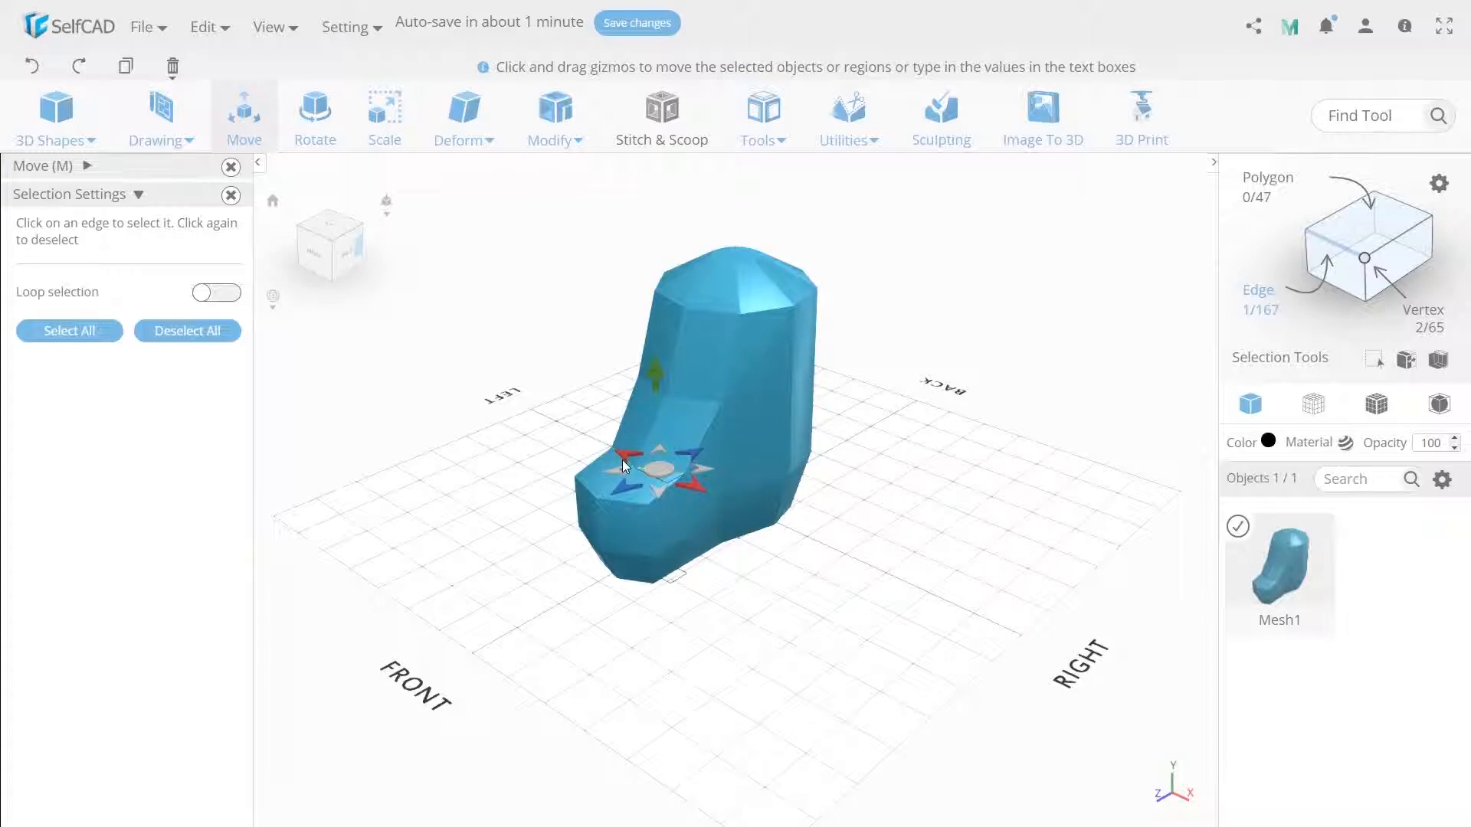
click(623, 459)
click(85, 167)
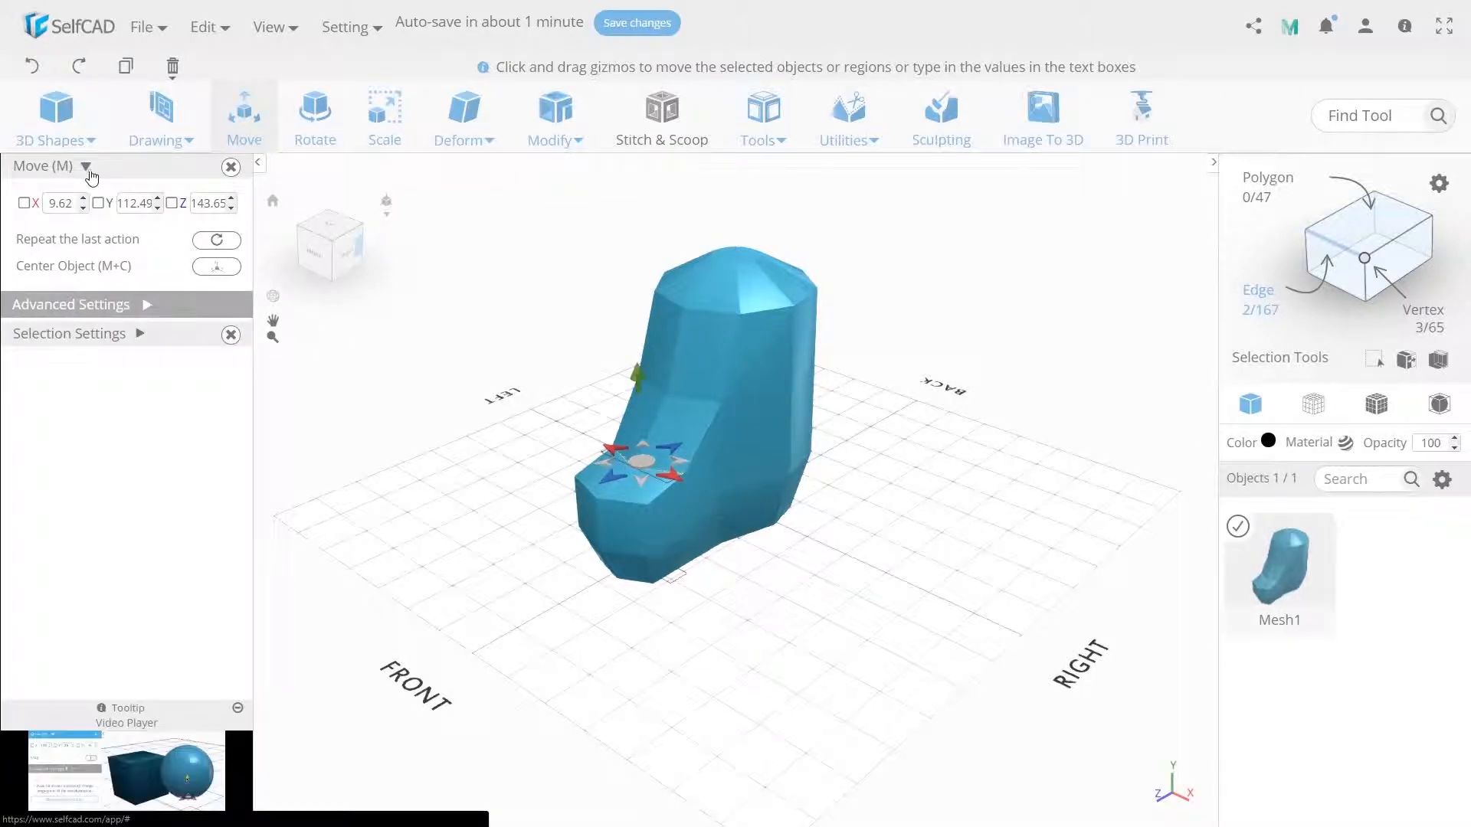
double_click(146, 204)
text(125)
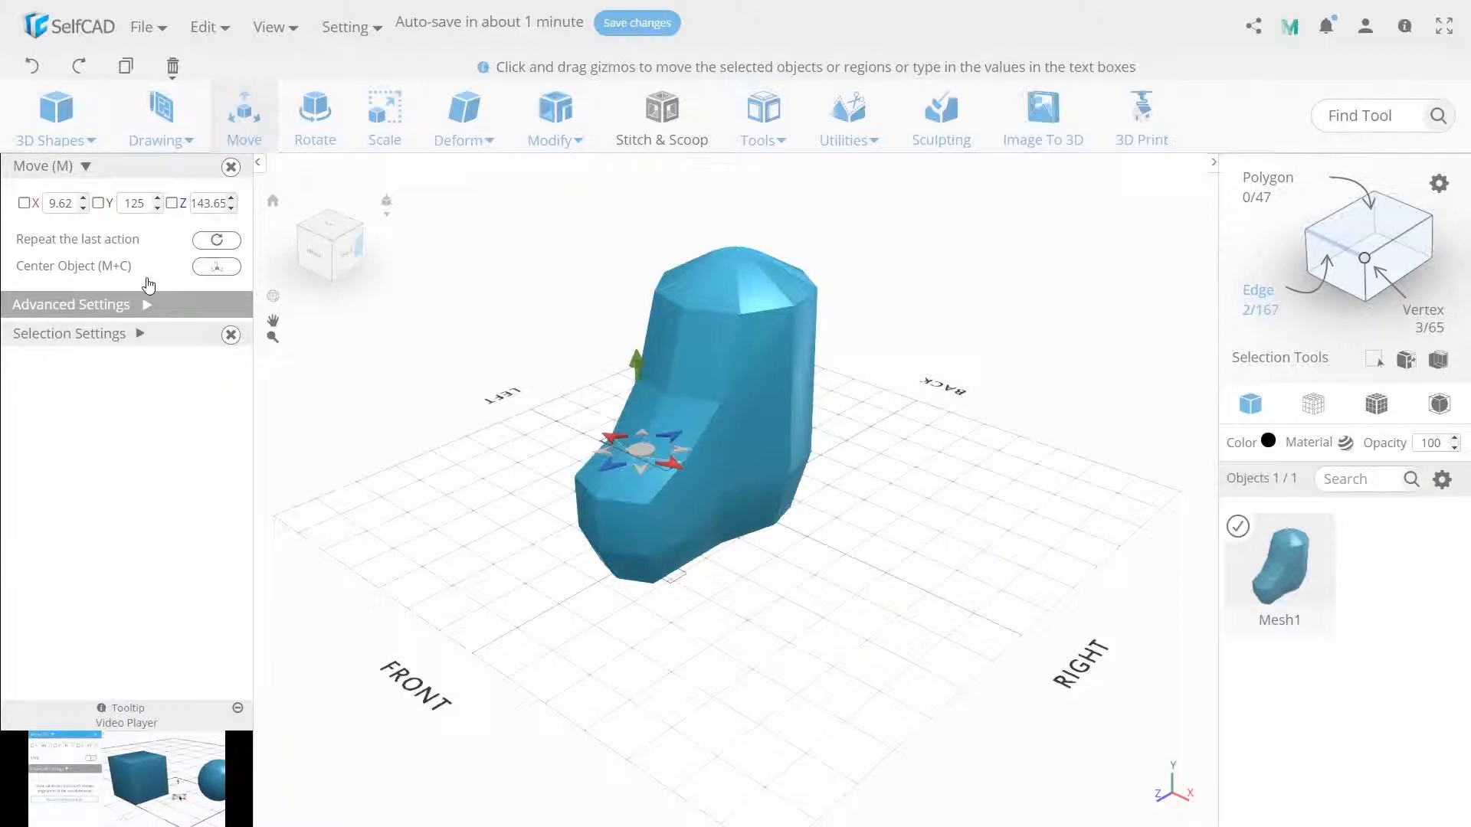
click(535, 576)
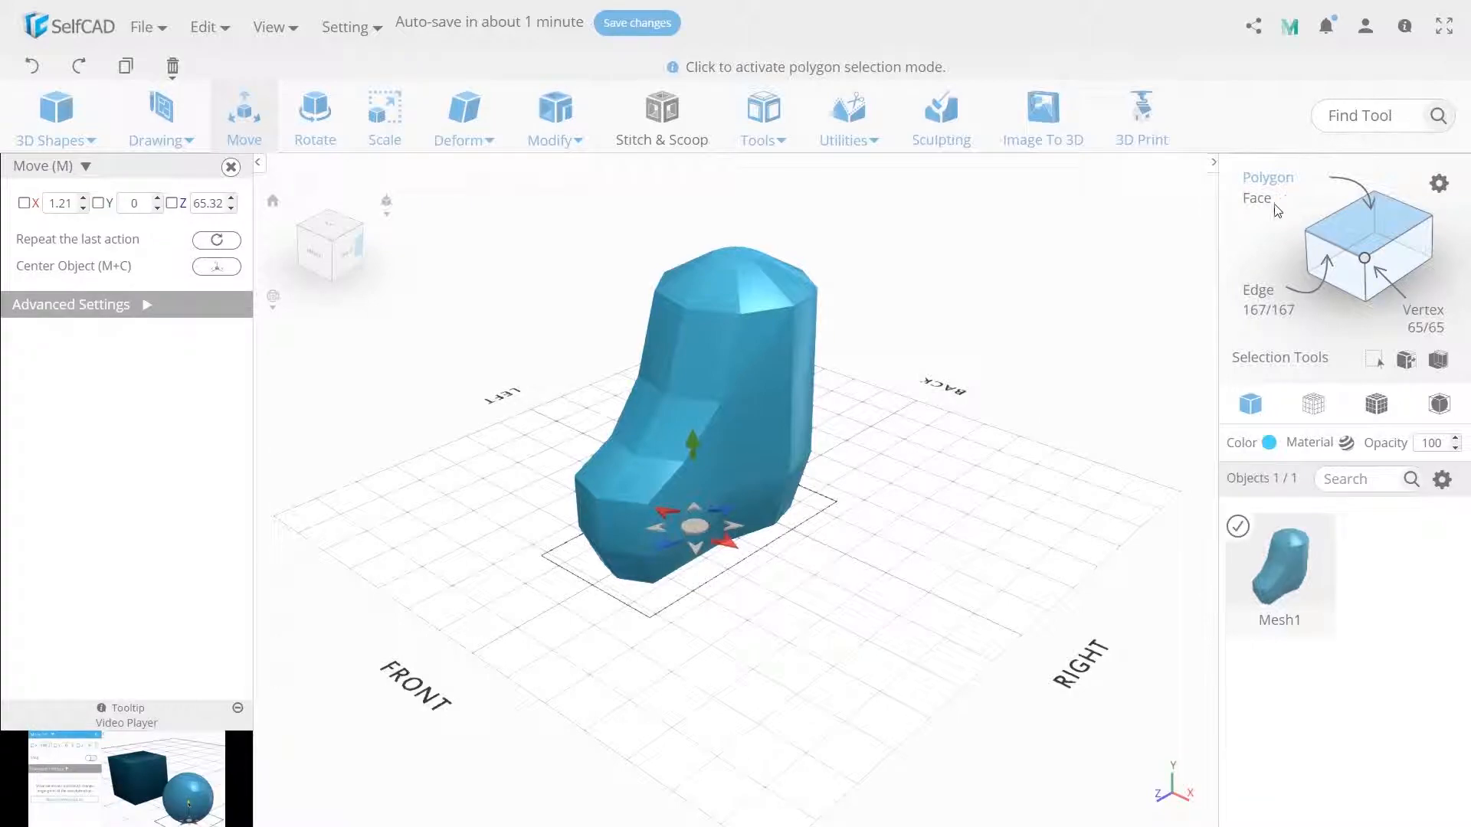
- In face selection mode, select the side faces of the toe and instep section on both sides of the foot
click(1282, 206)
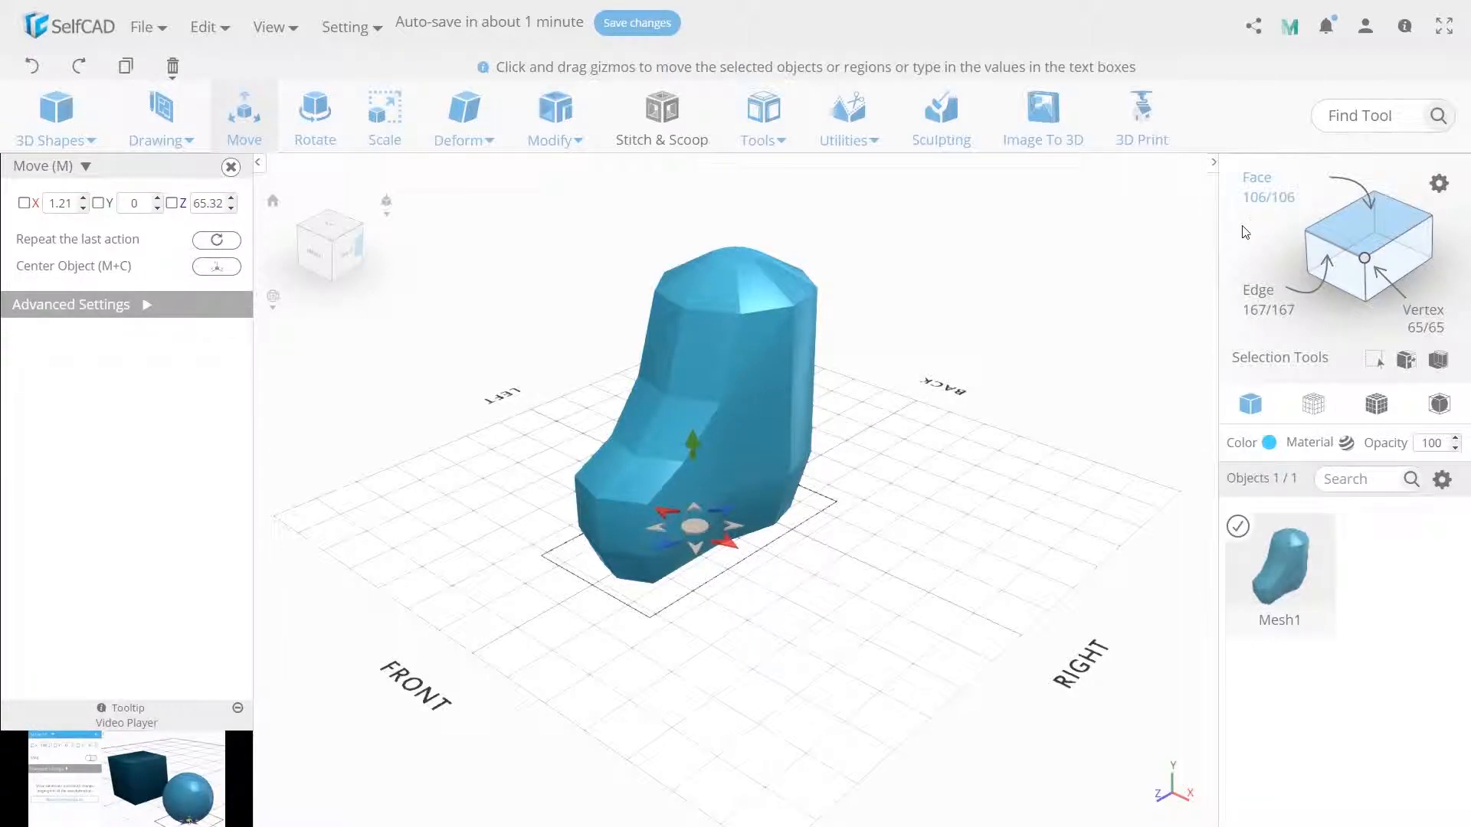
click(655, 539)
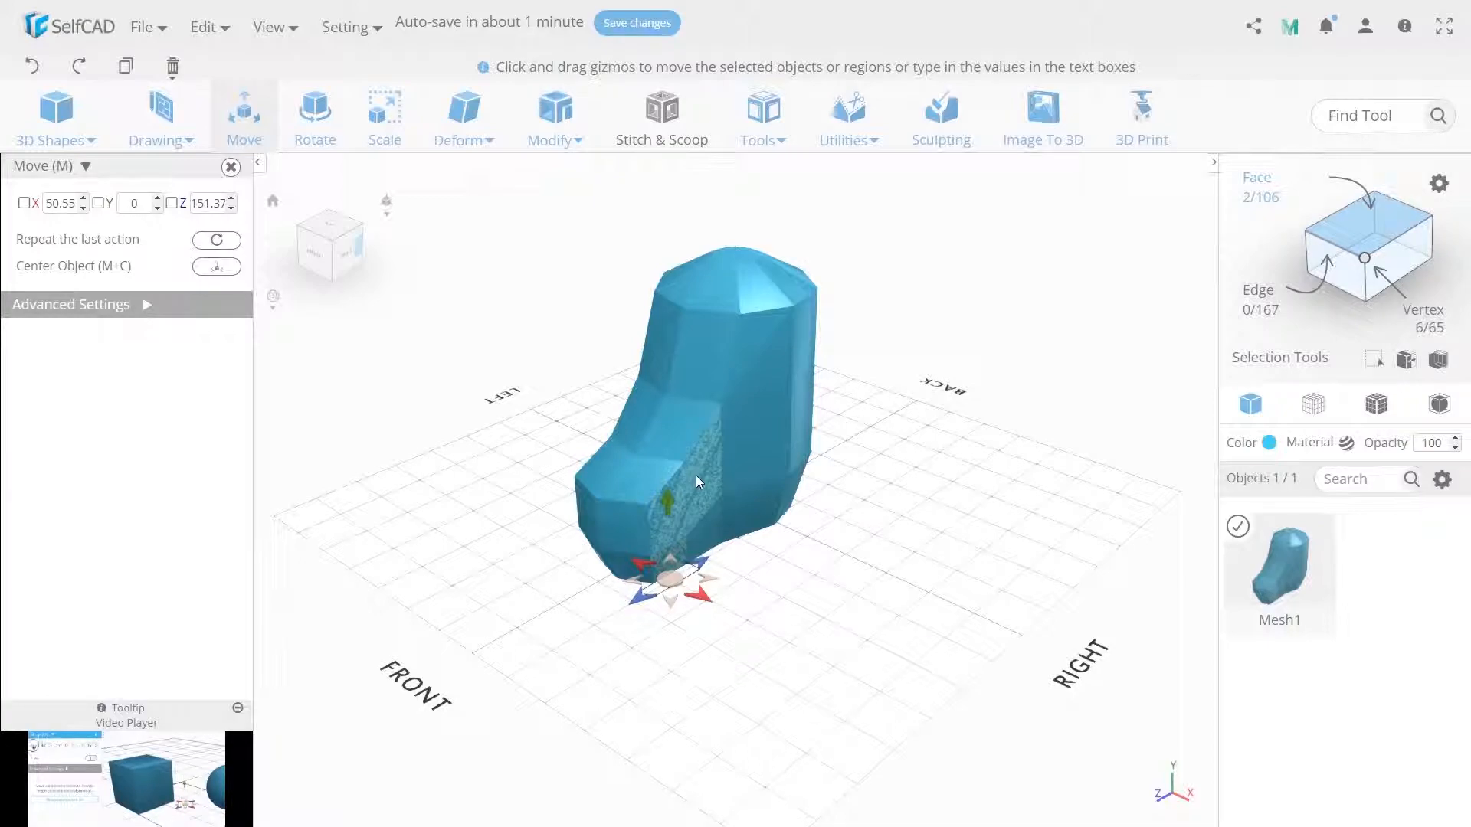
click(697, 477)
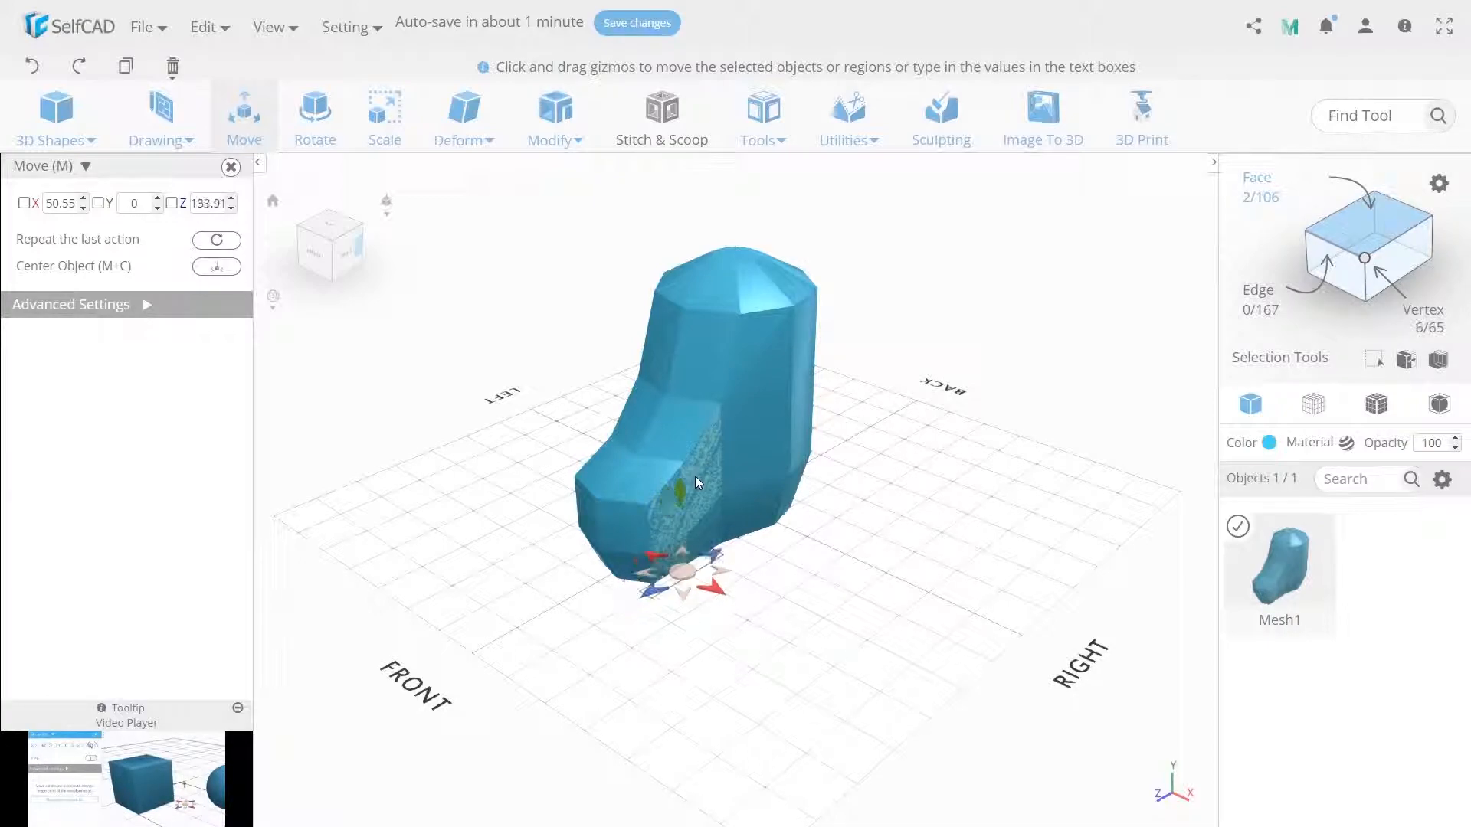
drag(558, 574, 918, 556)
click(788, 456)
click(820, 508)
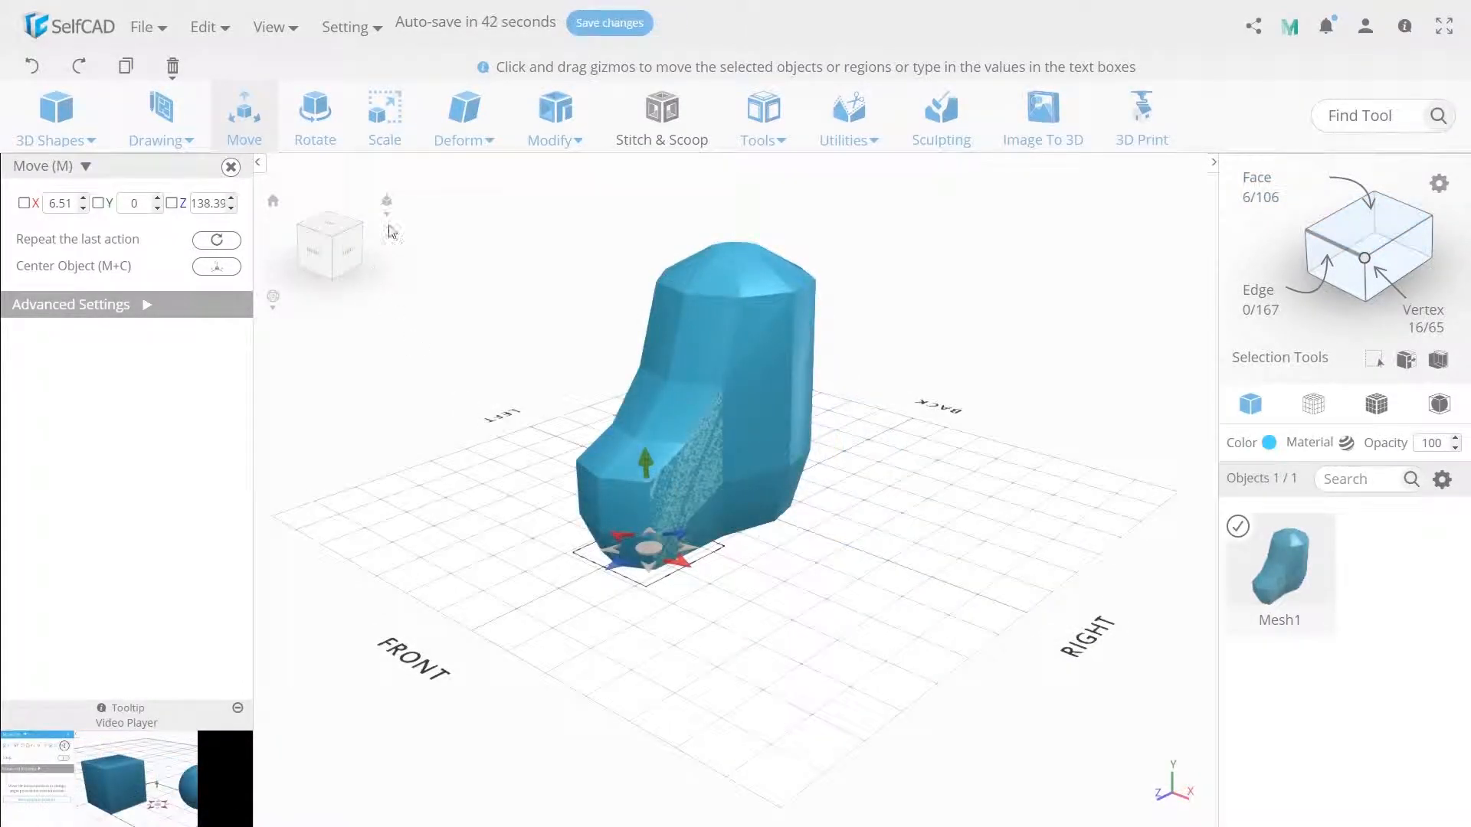
- Extrude the six selected side faces by 20 with Individual and Connect Neighbours enabled
click(556, 115)
click(598, 177)
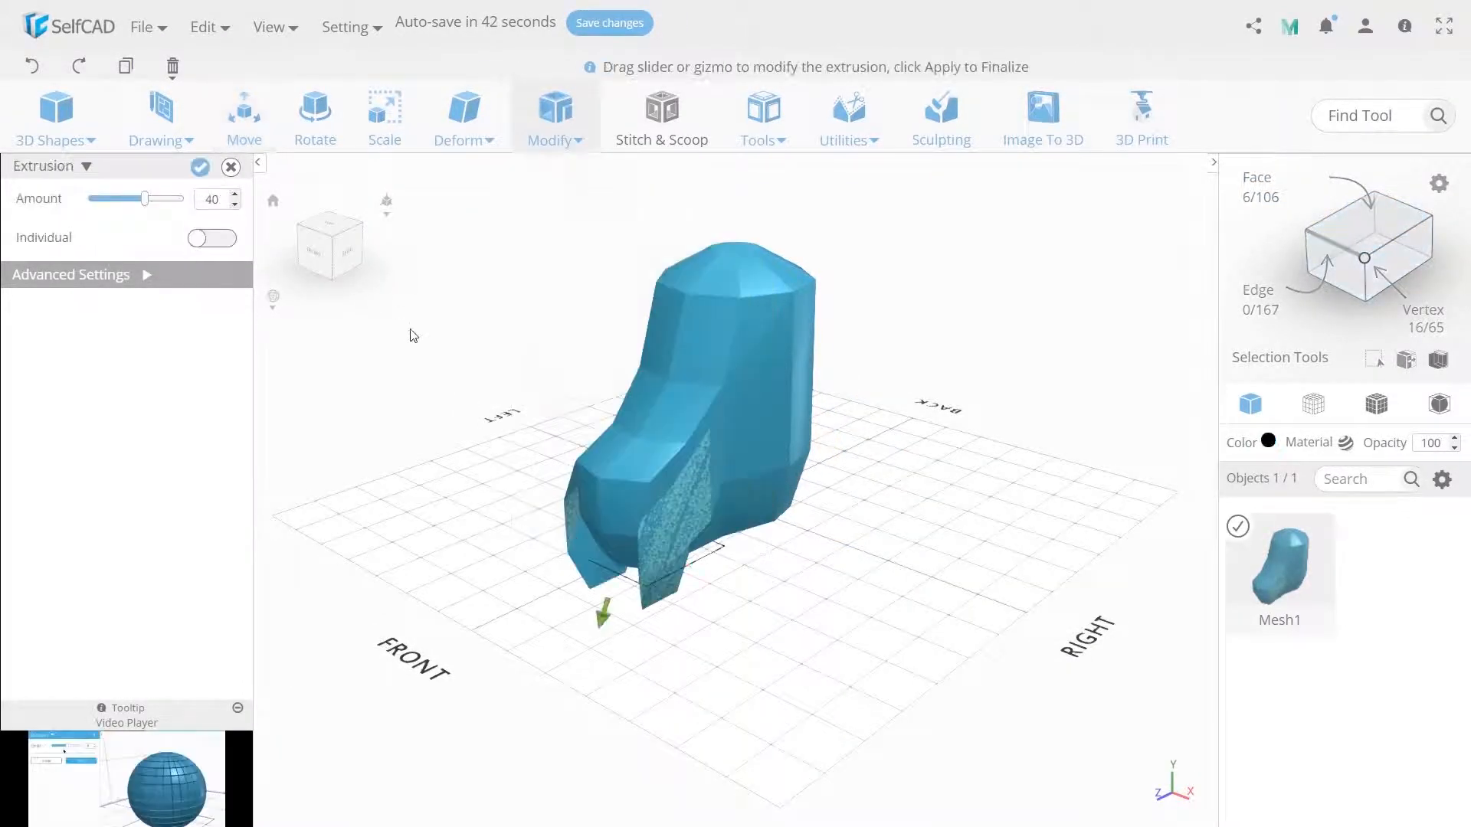
click(215, 241)
click(211, 268)
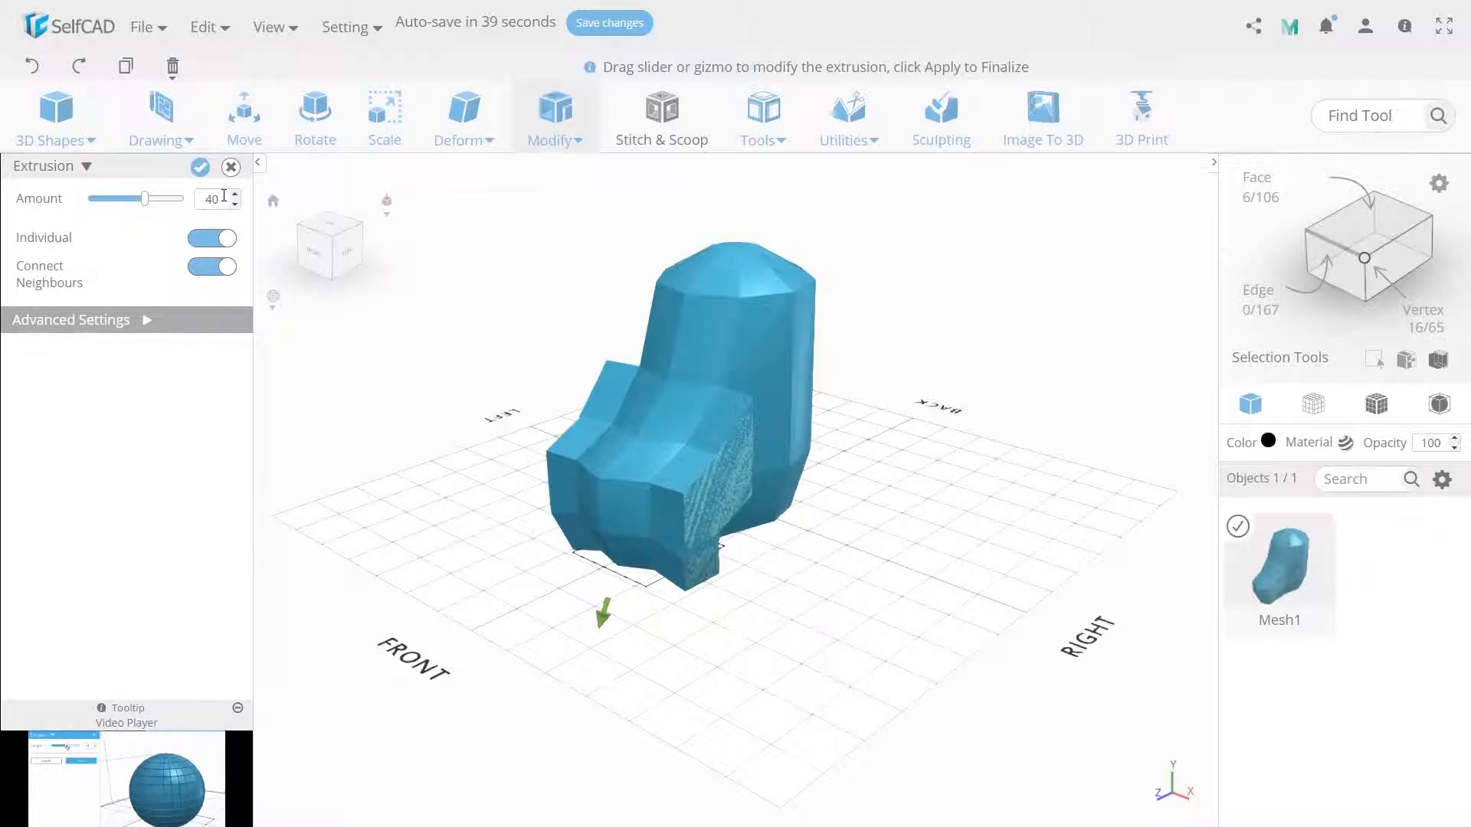
text(20)
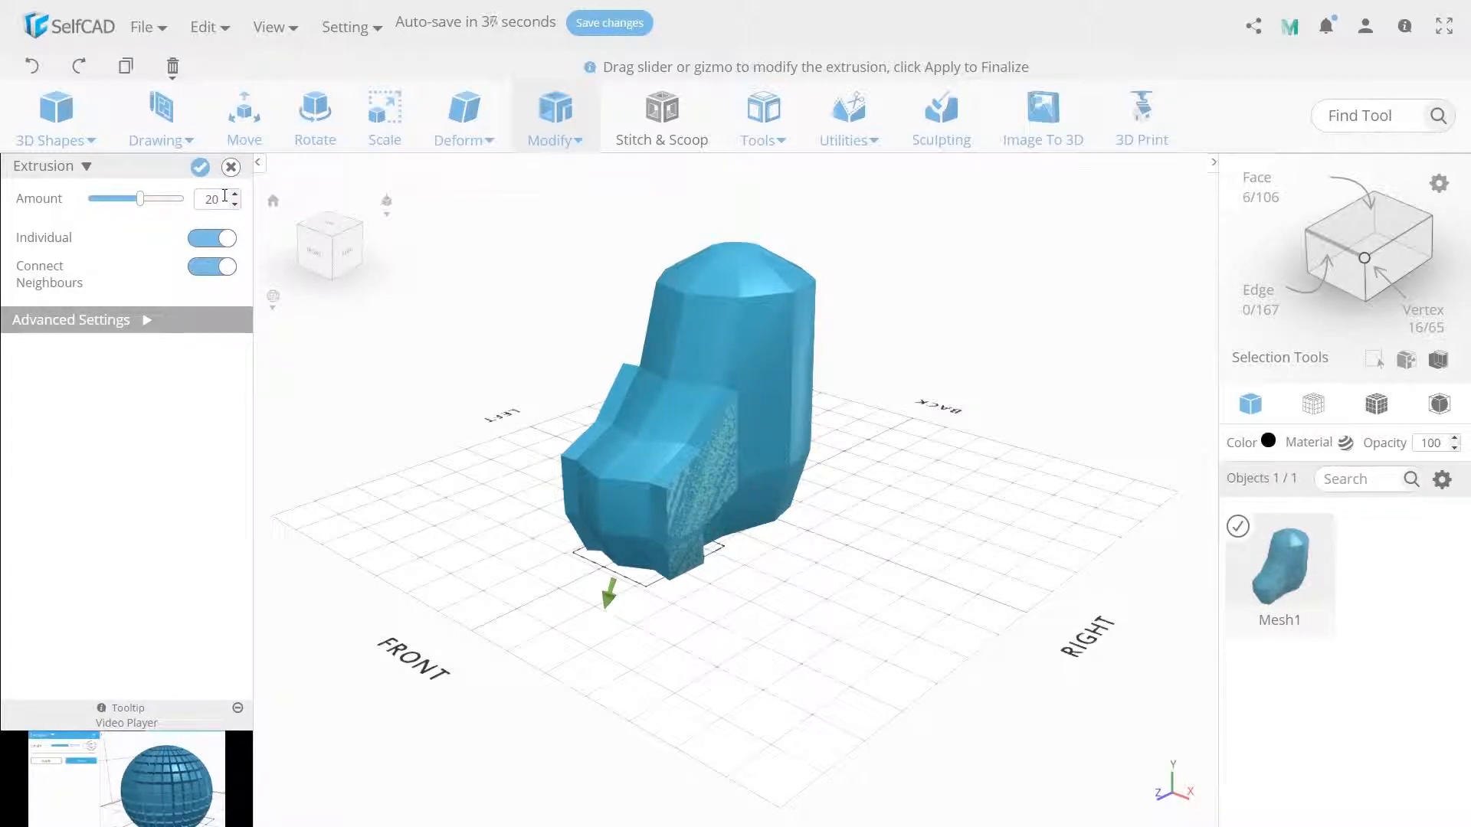
click(200, 167)
- In edge selection mode, select the vertical rear edge of the right-side extrusion and move it to about X 63, Y 74, Z 58
drag(518, 559, 538, 585)
click(251, 122)
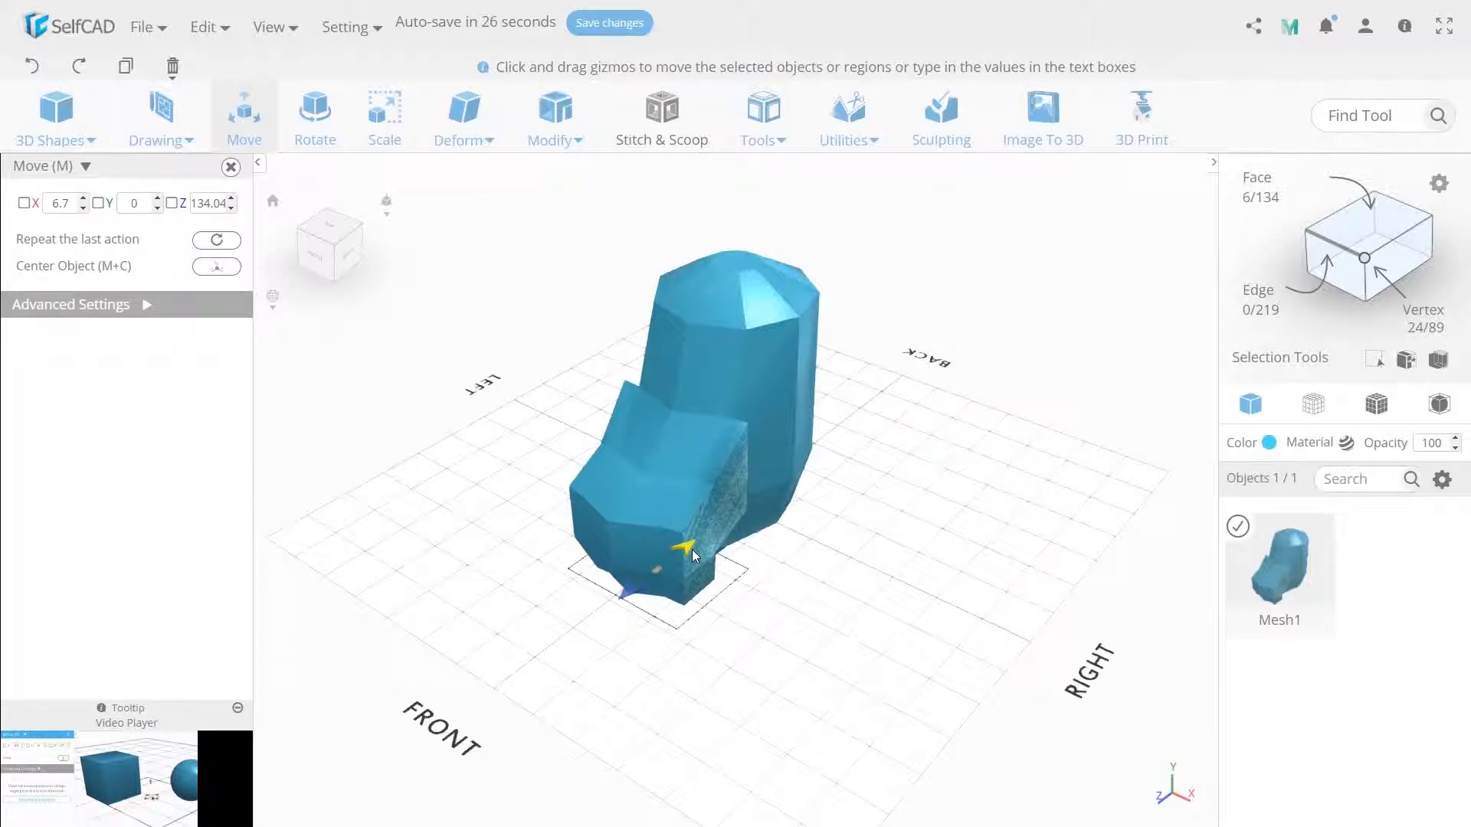
click(821, 651)
drag(818, 651, 509, 659)
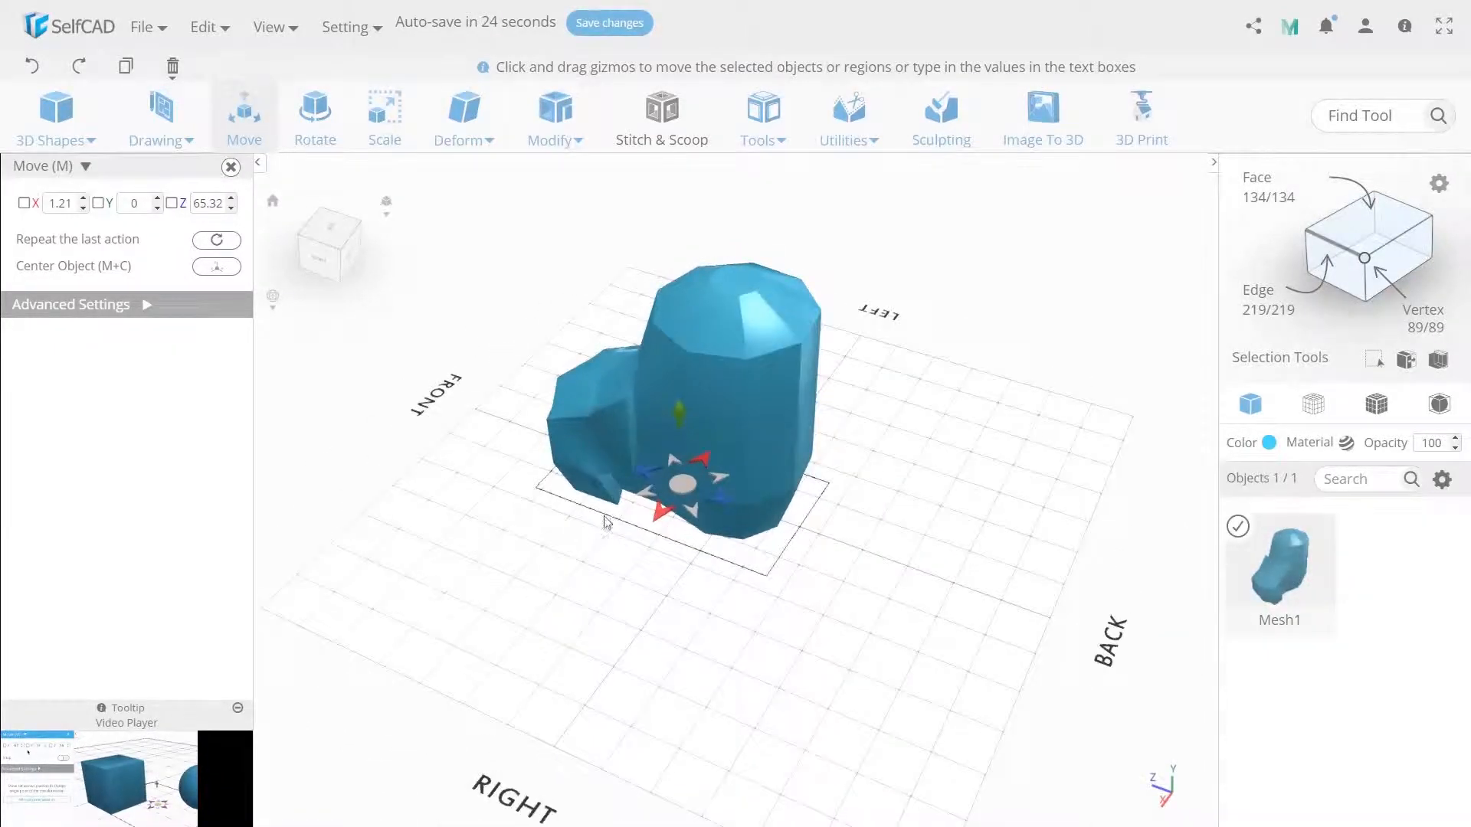
scroll(589, 545, up, 2)
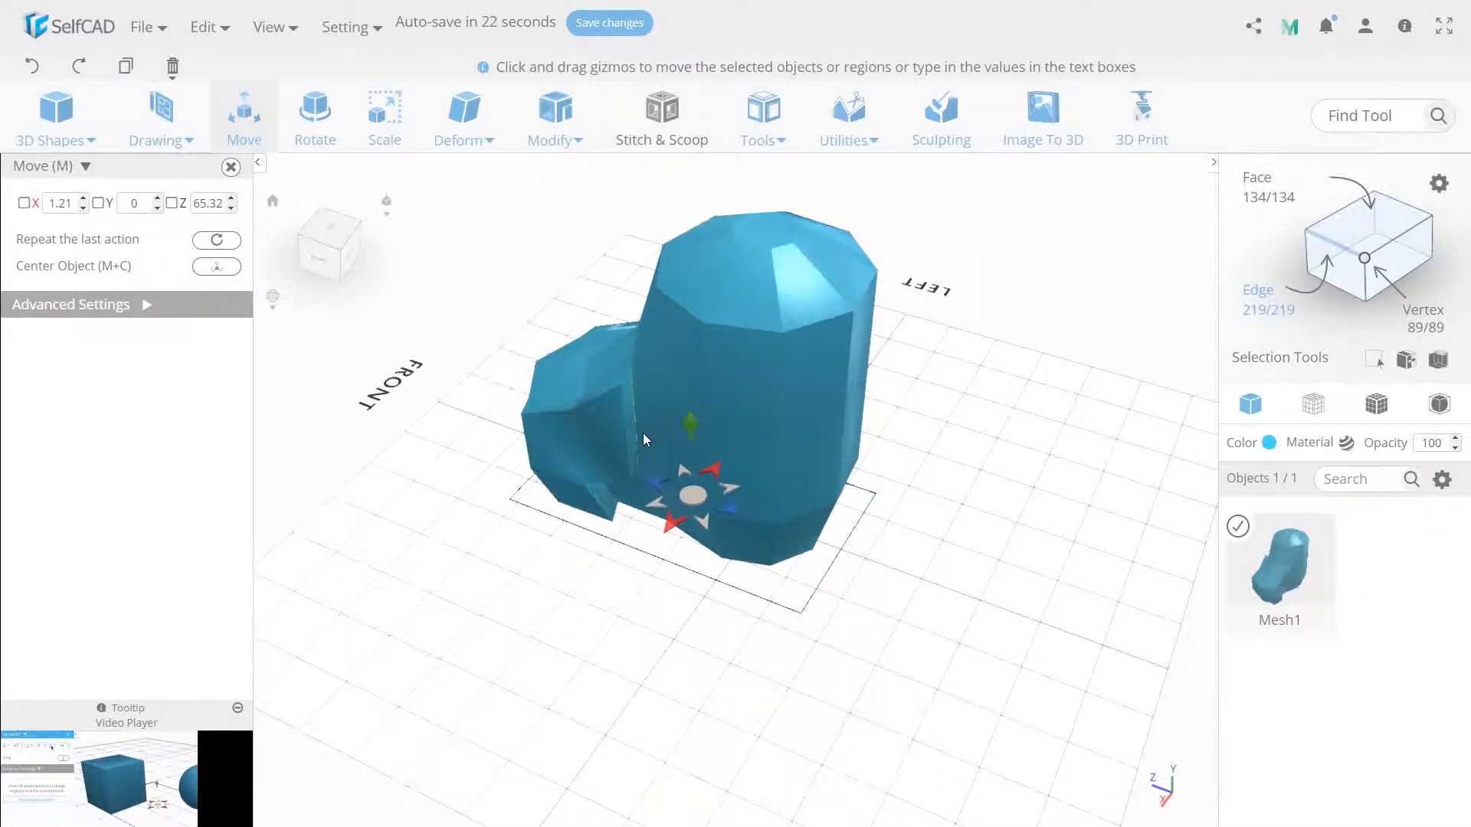
click(637, 430)
mouse_move(608, 544)
mouse_down()
mouse_move(651, 558)
mouse_move(630, 555)
mouse_up()
drag(644, 478, 658, 499)
drag(652, 624, 790, 636)
drag(729, 541, 726, 531)
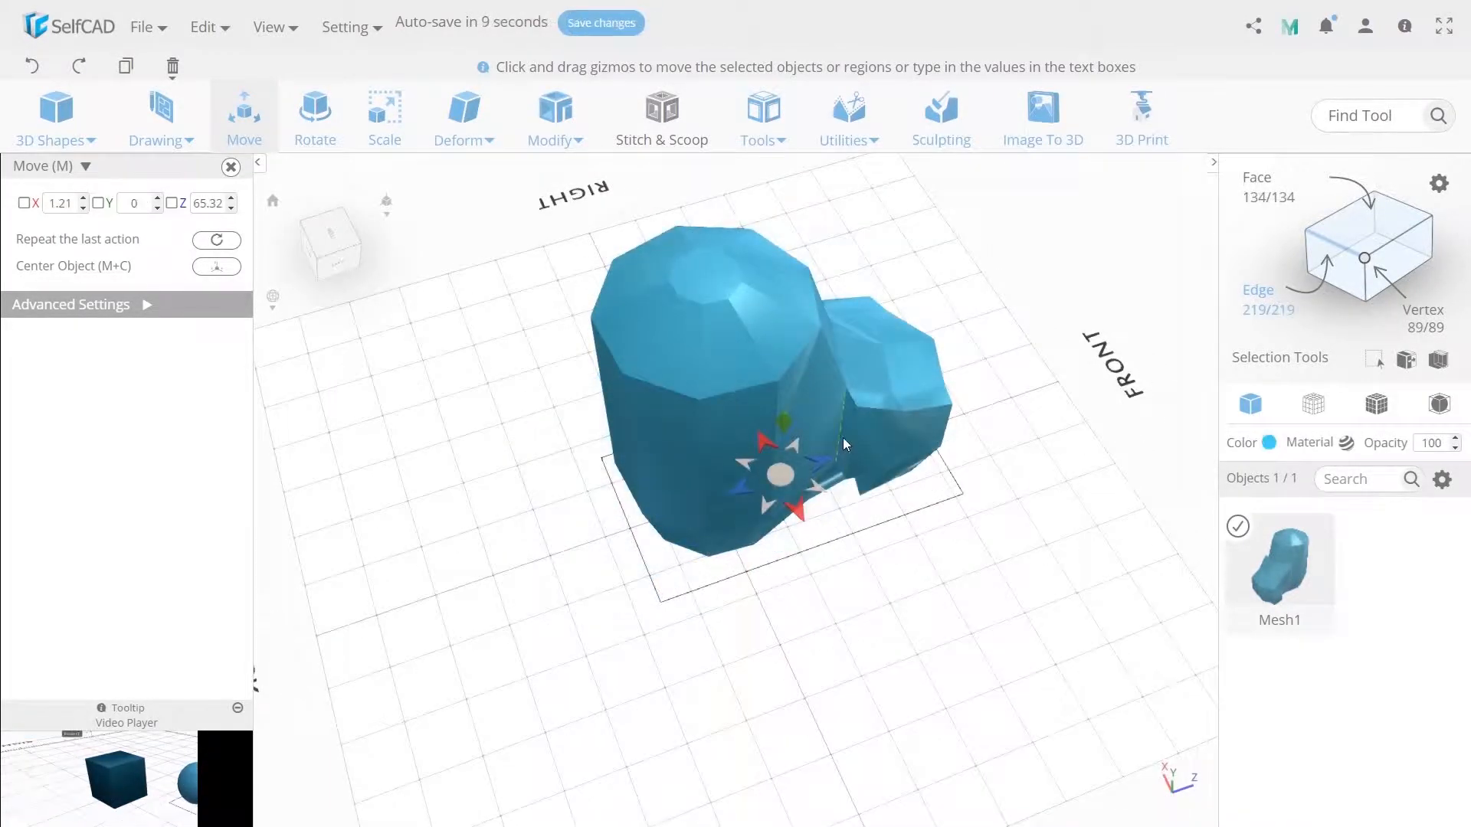
drag(843, 438, 823, 478)
click(851, 590)
- Adjust the rear and lower edges of the left-side extrusion by moving them slightly to blend into the foot
drag(850, 605, 907, 543)
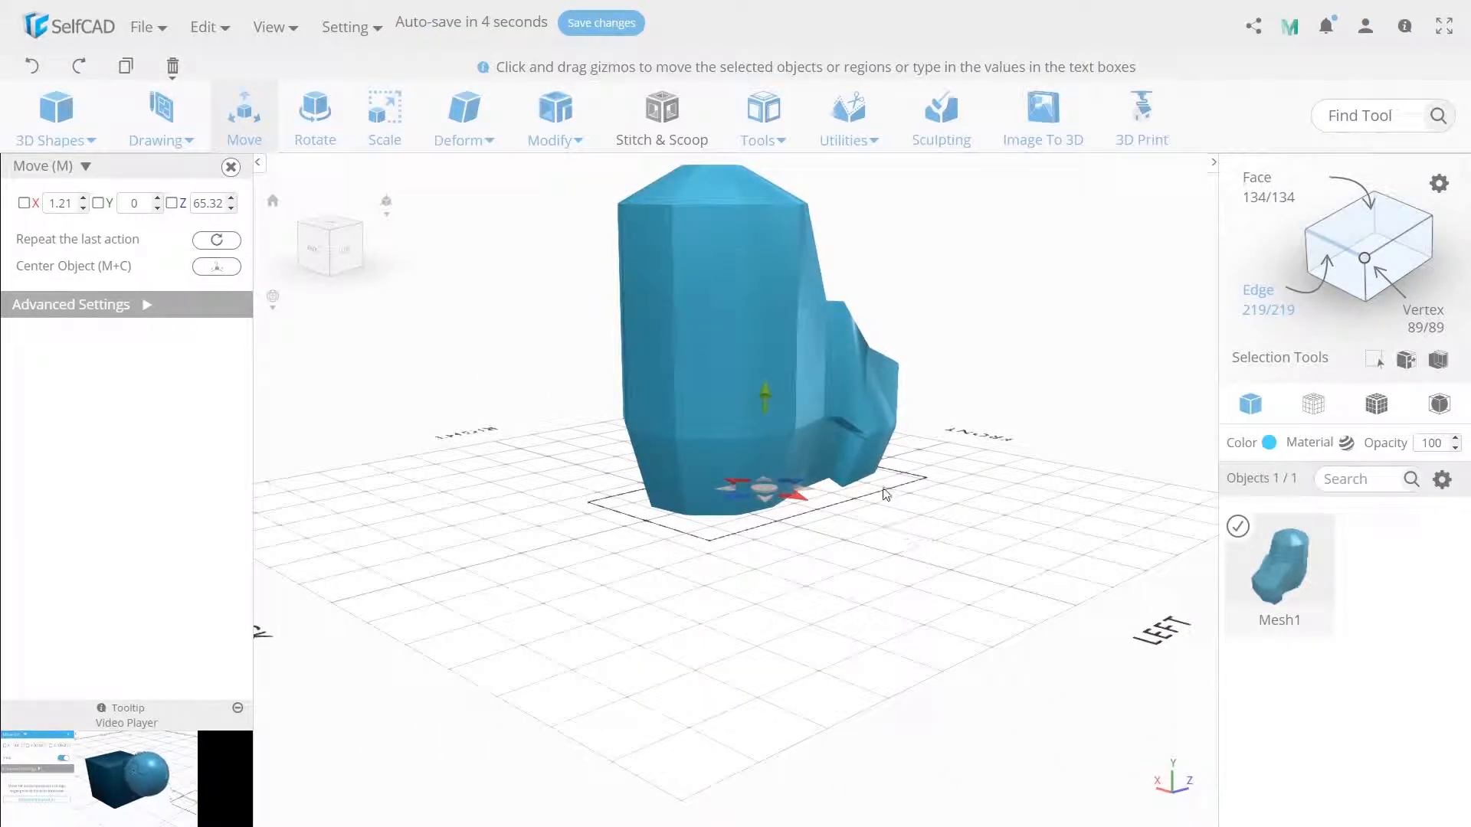
click(859, 480)
drag(897, 495, 915, 504)
drag(881, 393, 884, 405)
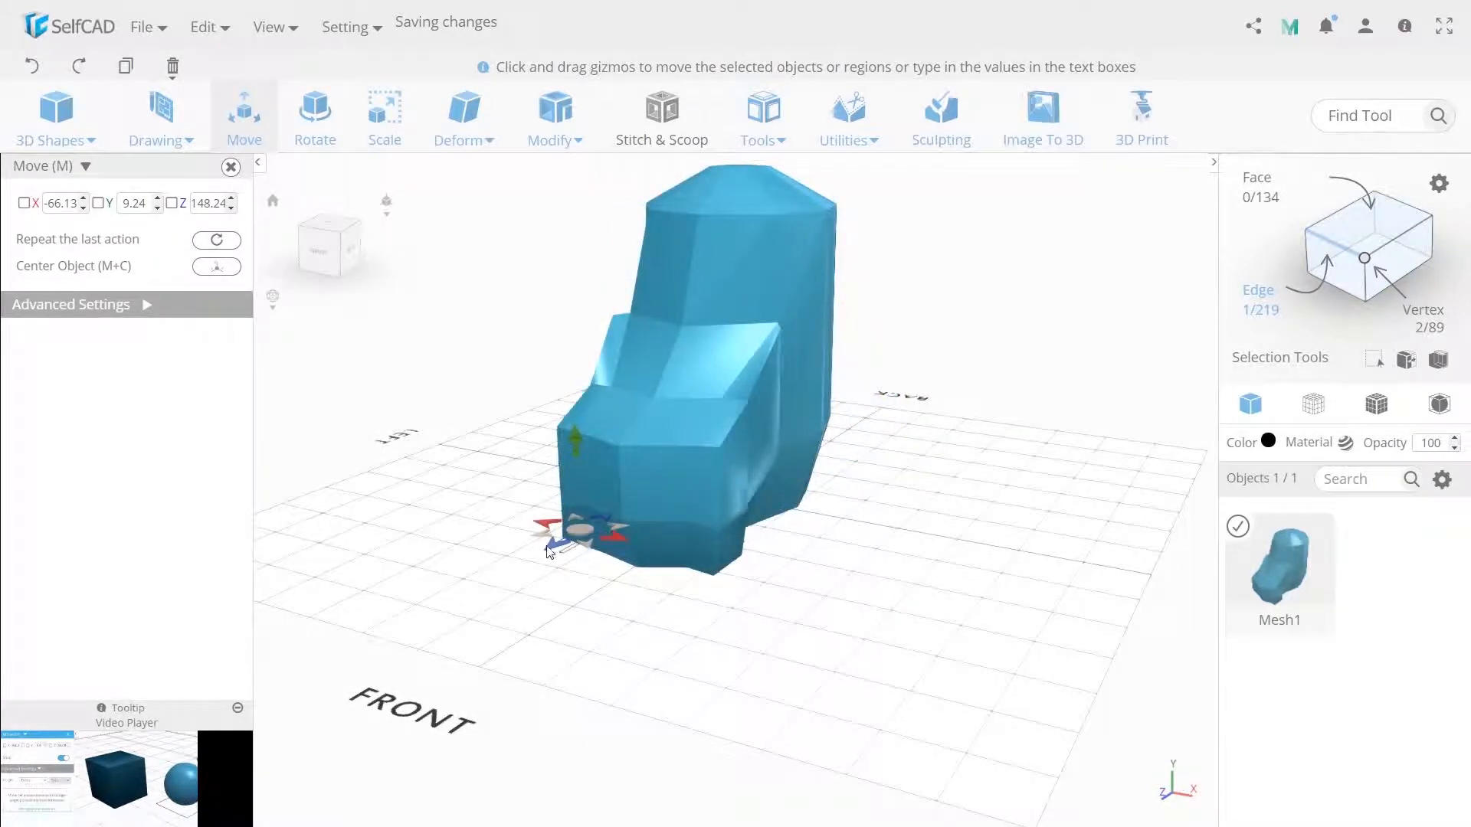
drag(554, 547, 550, 554)
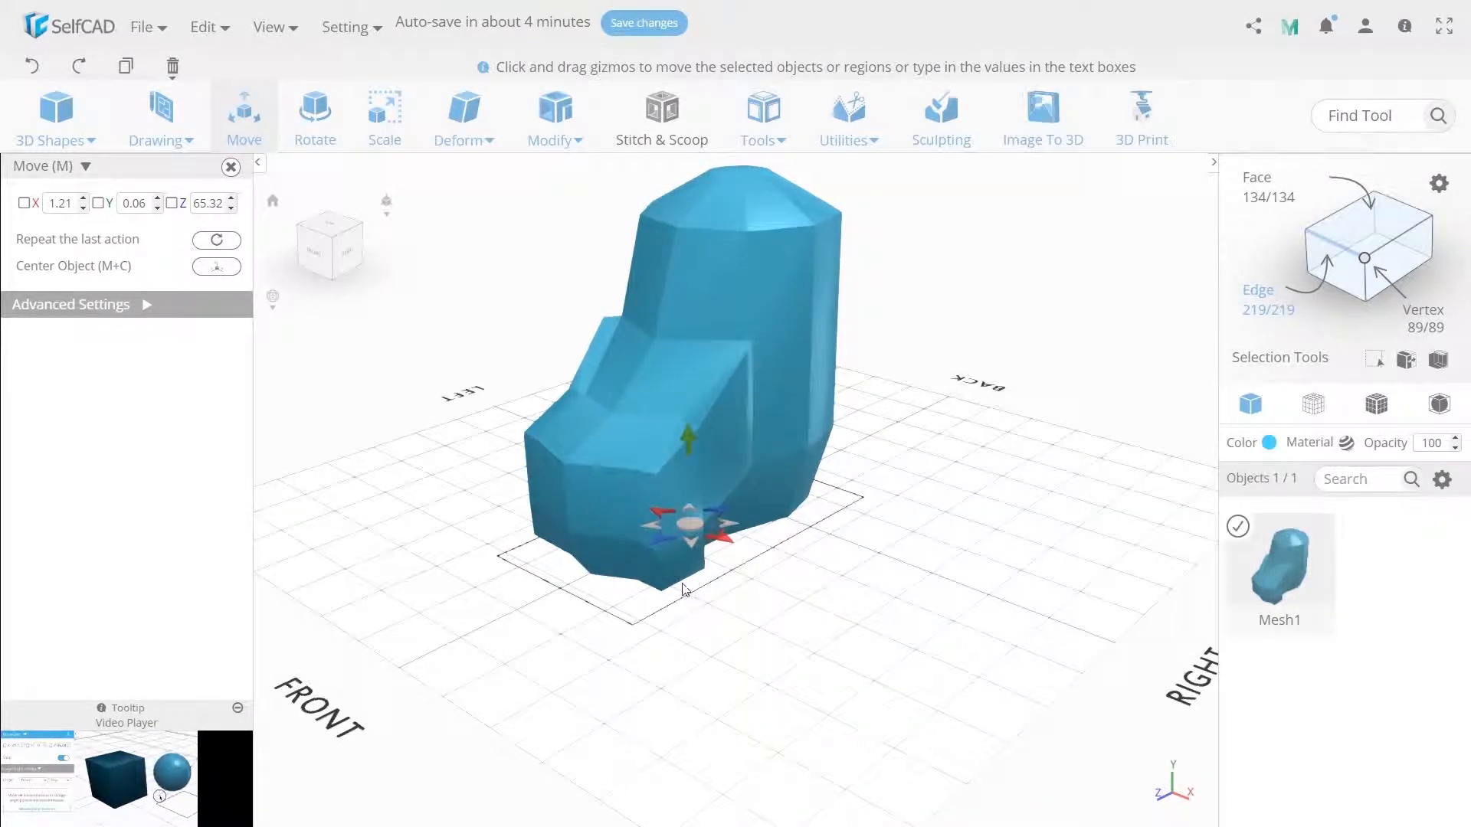
drag(730, 613, 570, 561)
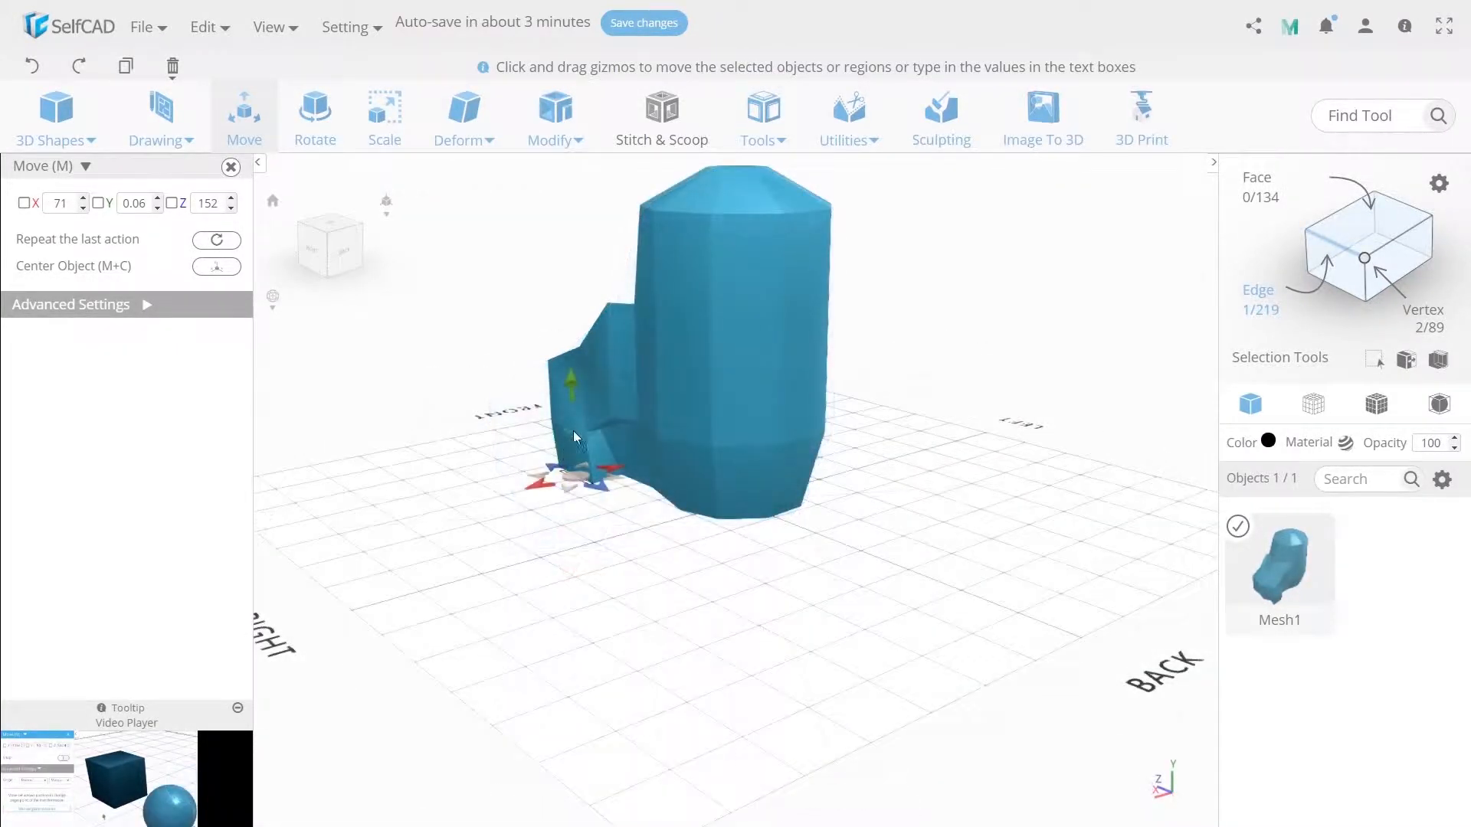
drag(572, 391, 565, 397)
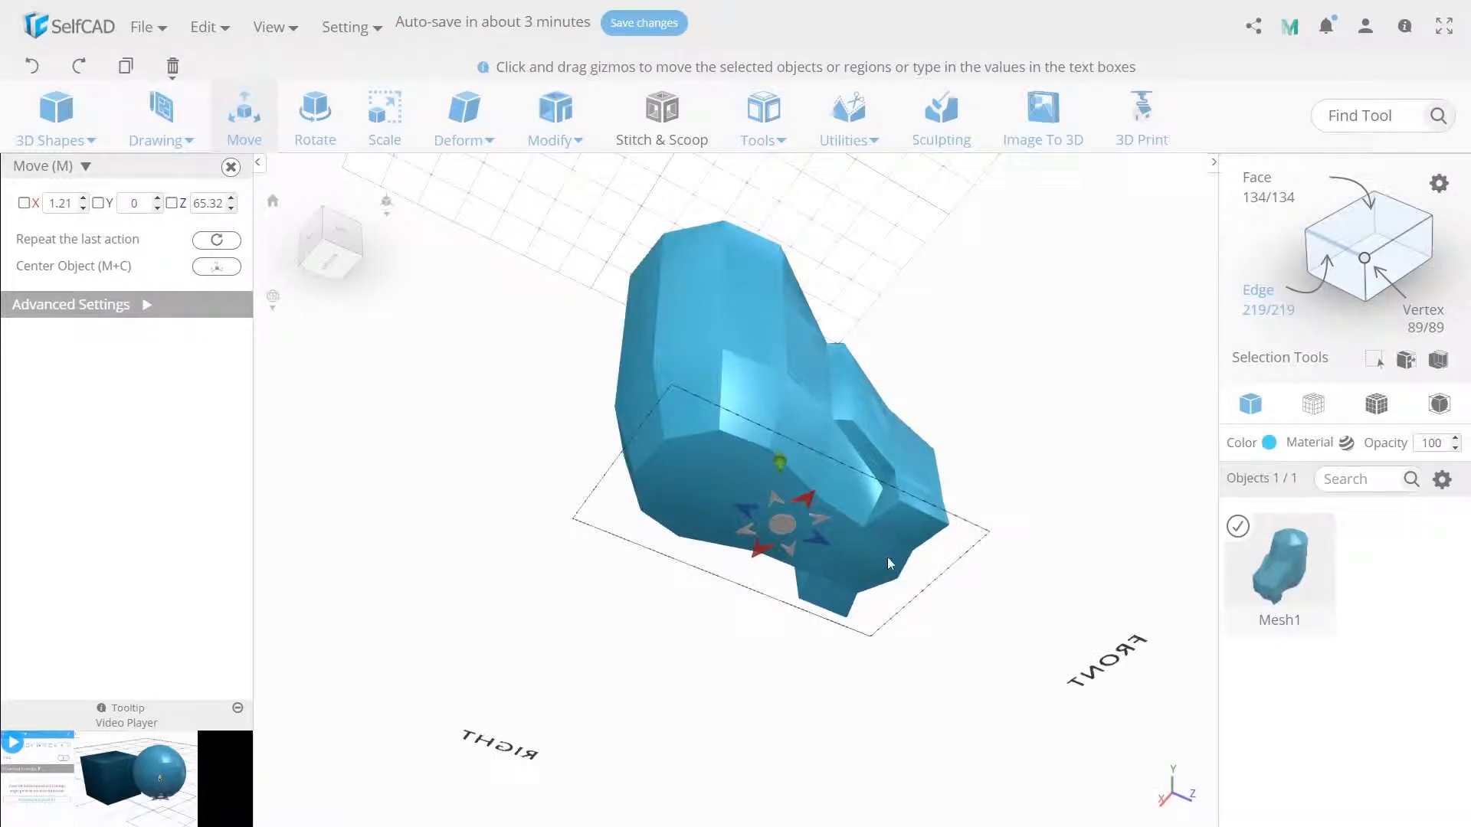
- Select the sole edges under the toe and under the midfoot and set their Y position to 0
click(875, 561)
double_click(138, 206)
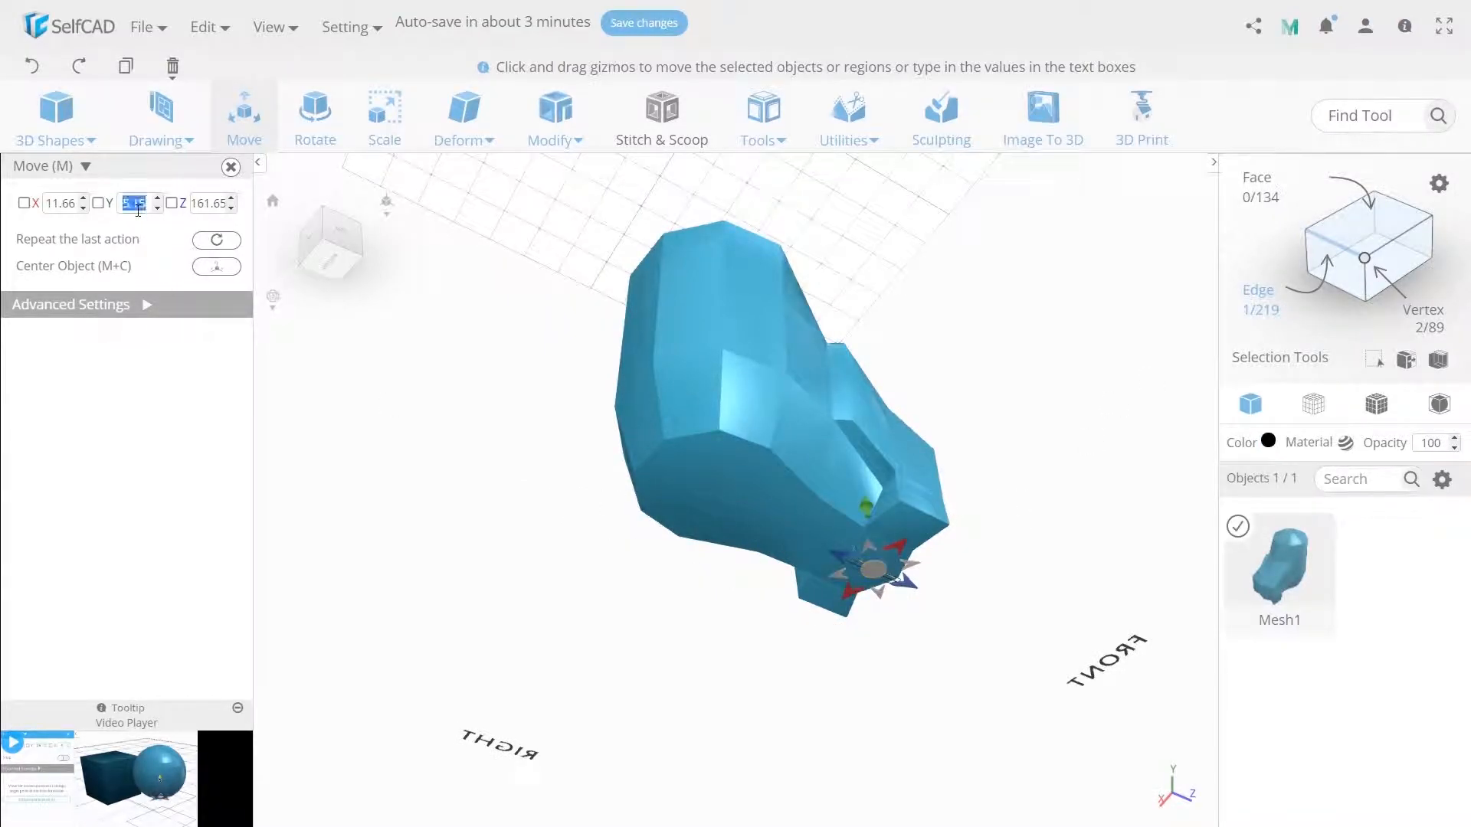
text(0)
key(Return)
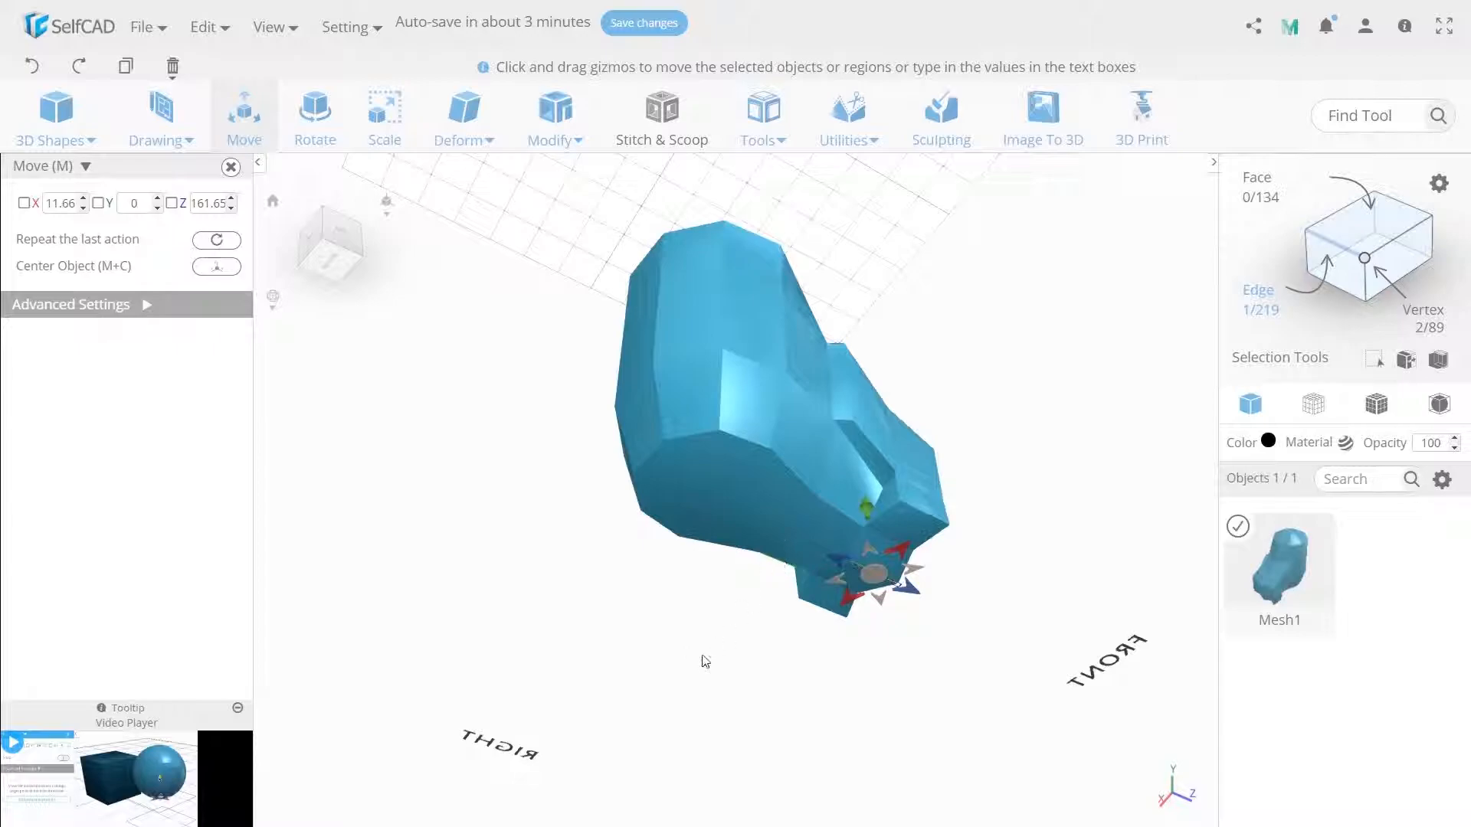
click(798, 542)
click(762, 513)
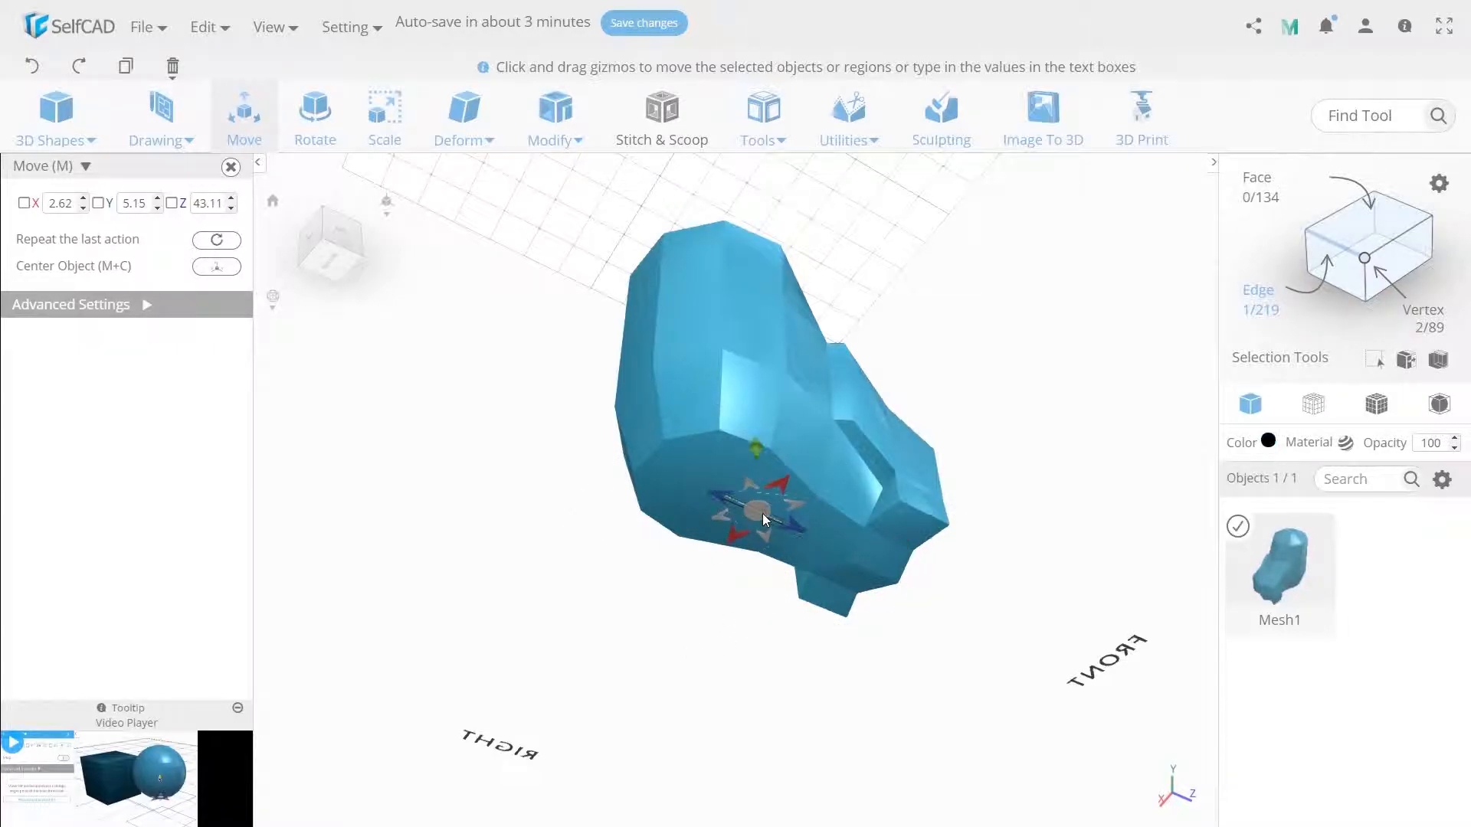
key(Return)
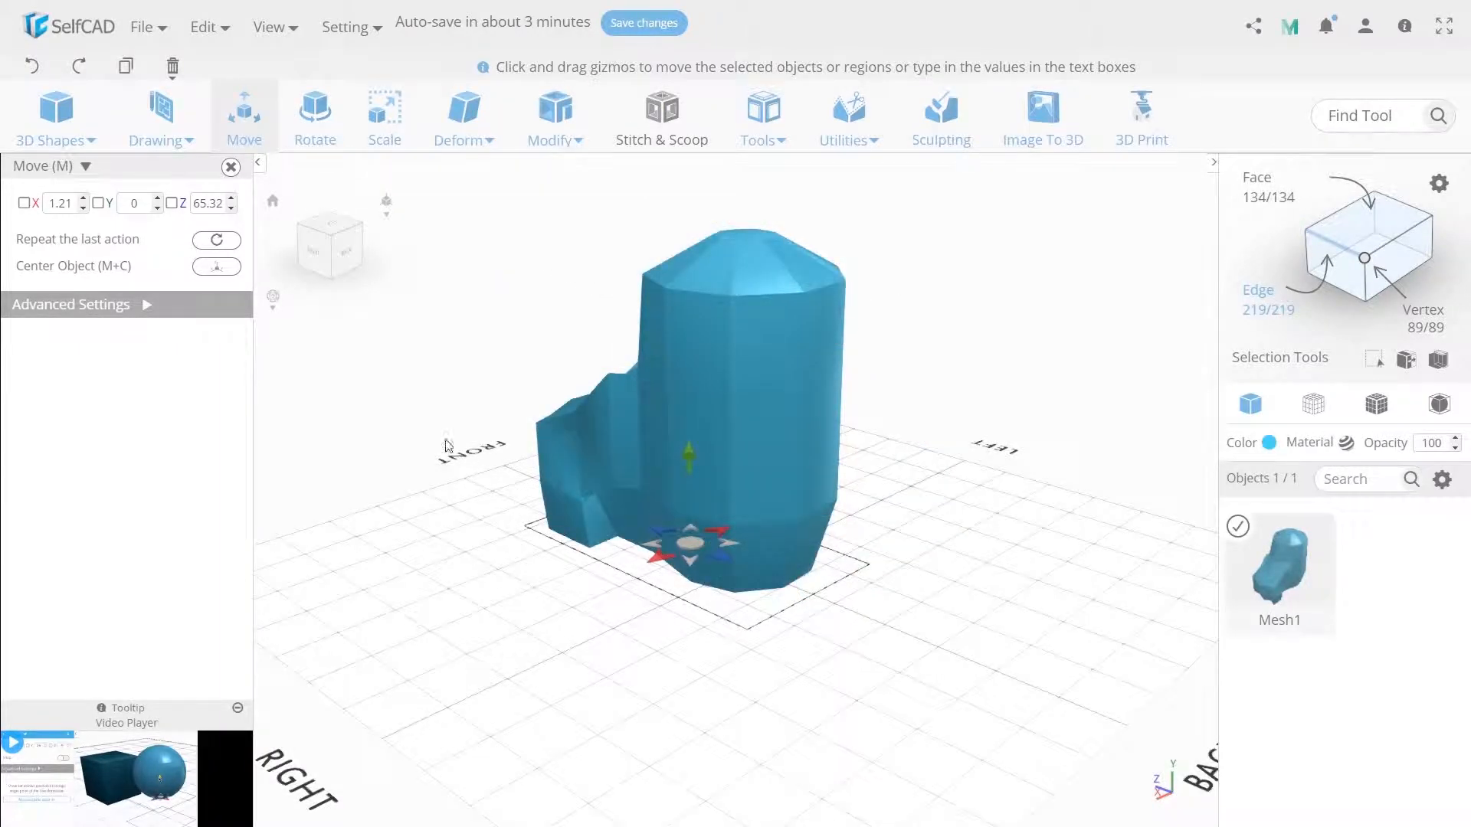
- Create a 50 × 50 × 50 cube and move it beside the heel to about X 58, Z -36
click(48, 130)
click(66, 196)
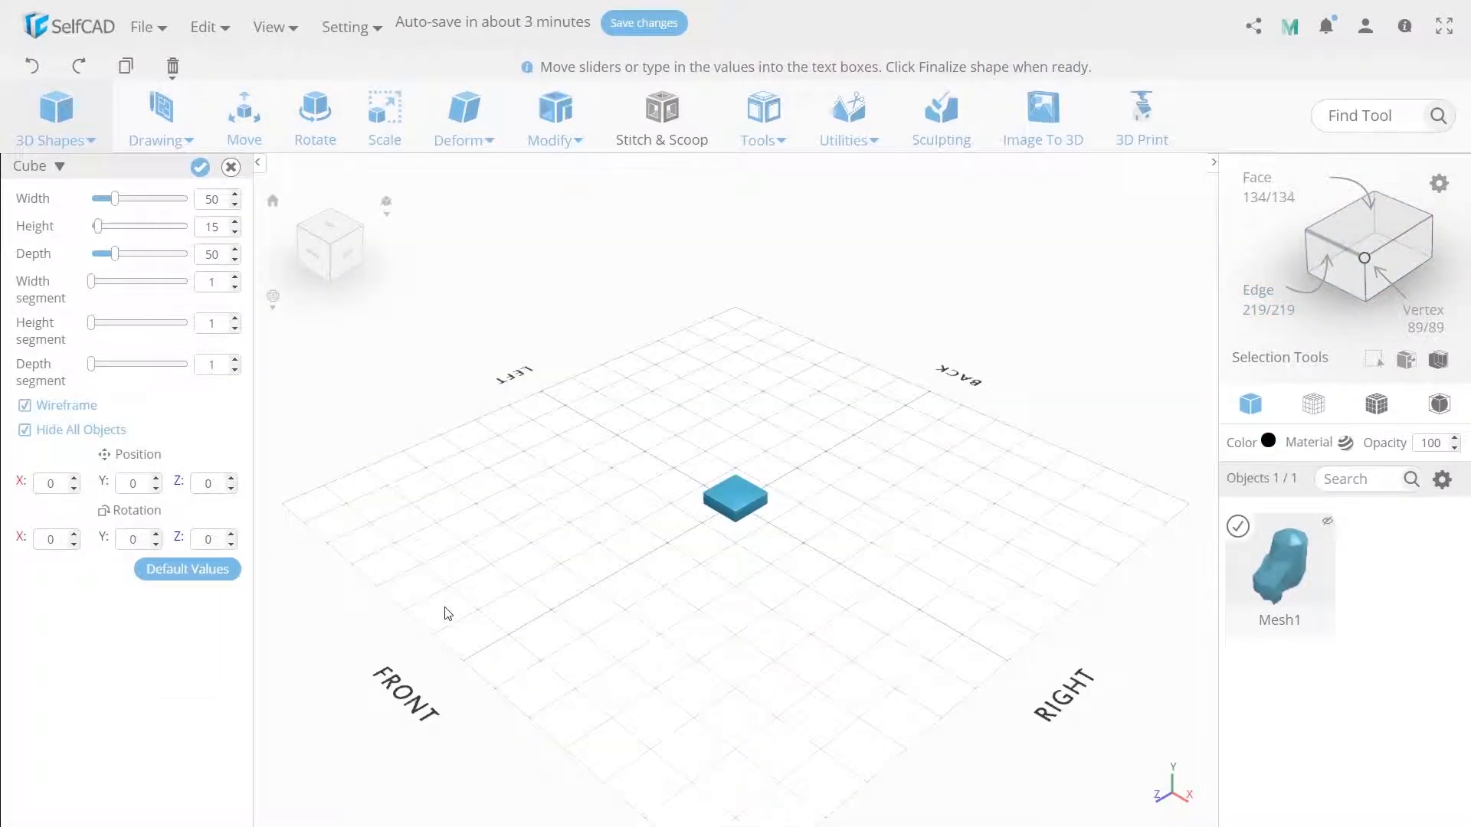
double_click(211, 230)
text(50)
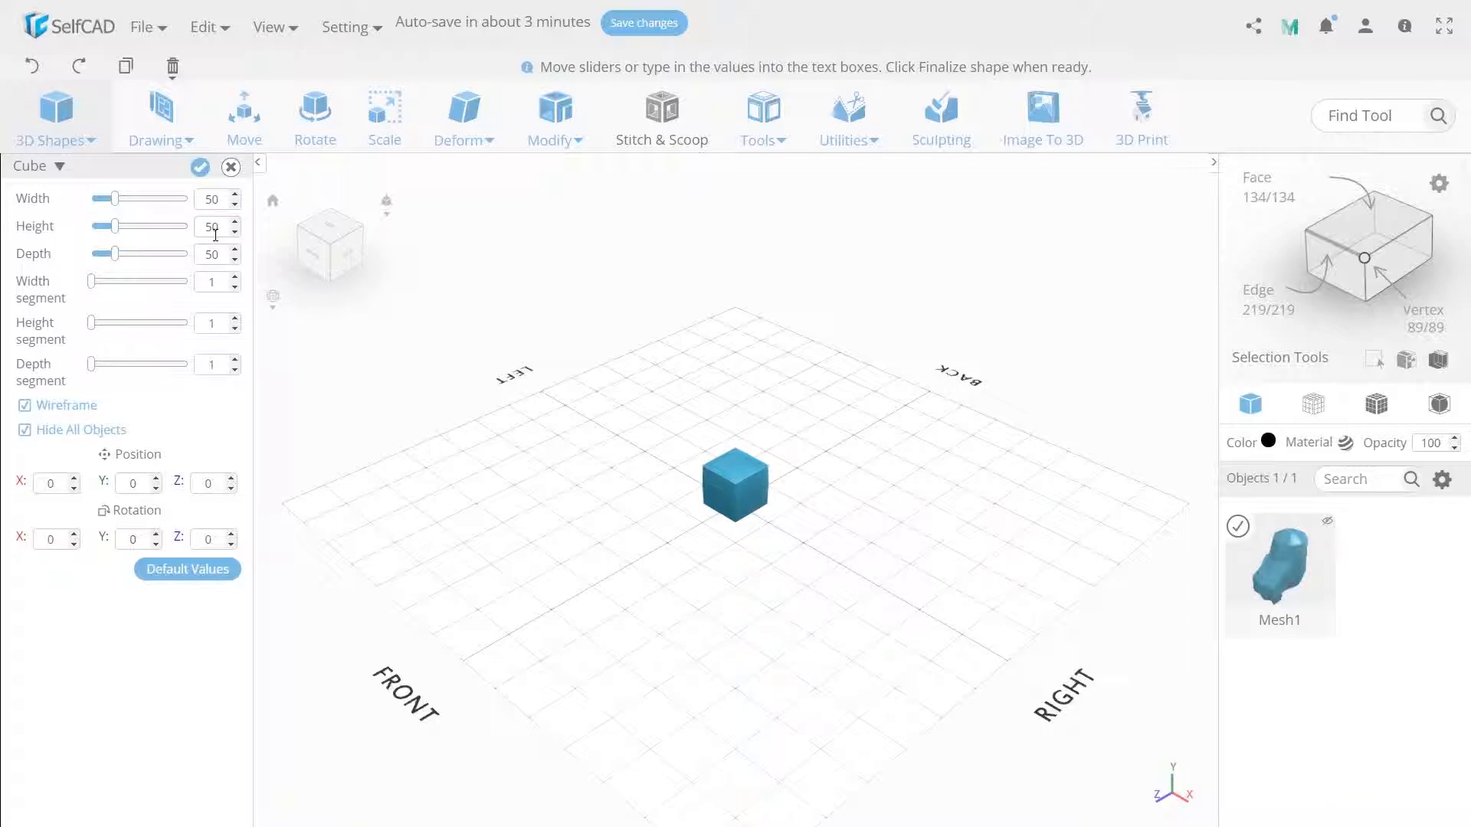
click(199, 166)
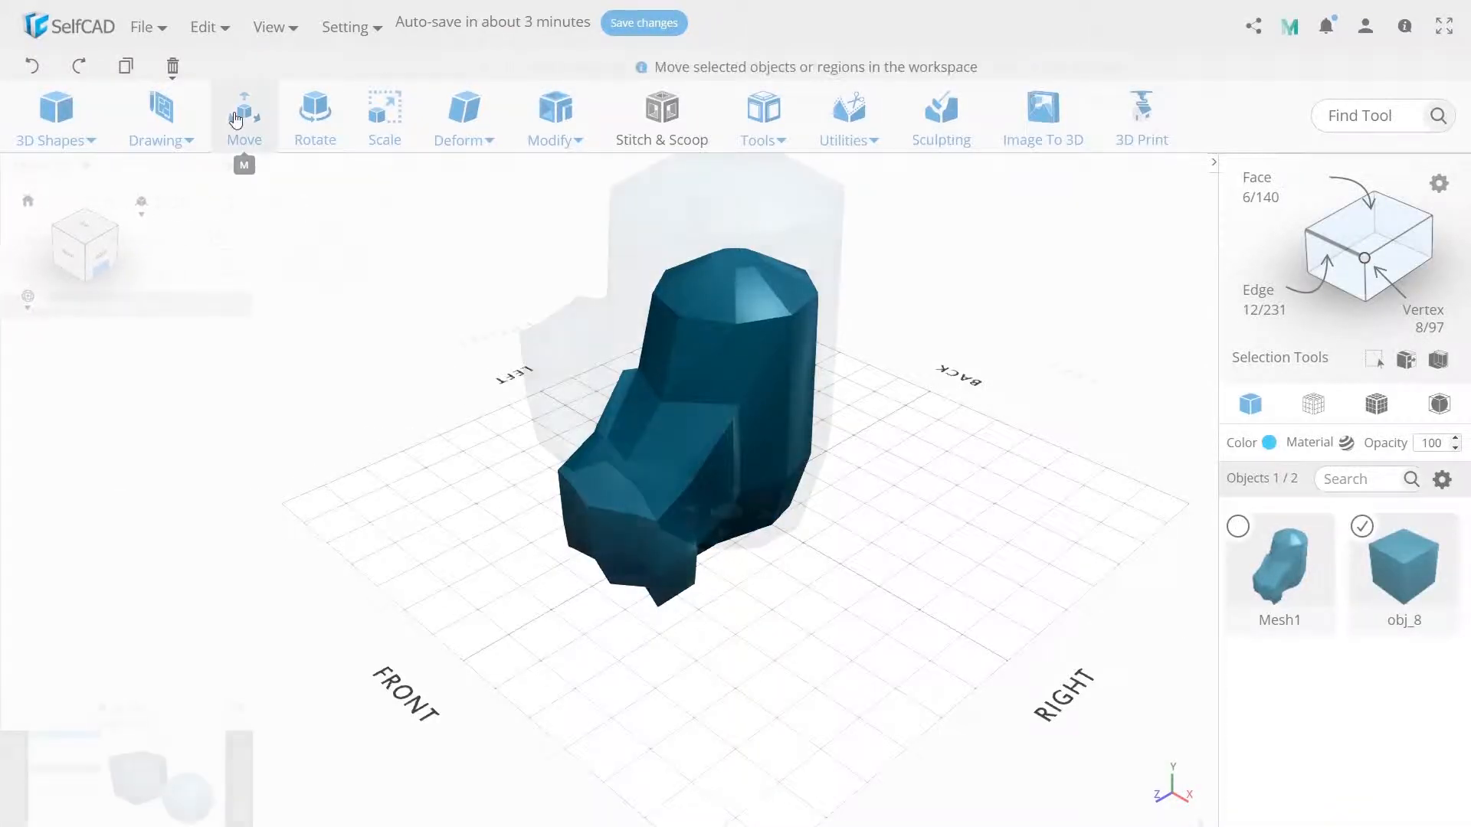
click(244, 115)
drag(695, 567, 694, 570)
- Scale the heel block to X 25, Y about 91 and Z 30
click(384, 115)
drag(687, 495, 684, 452)
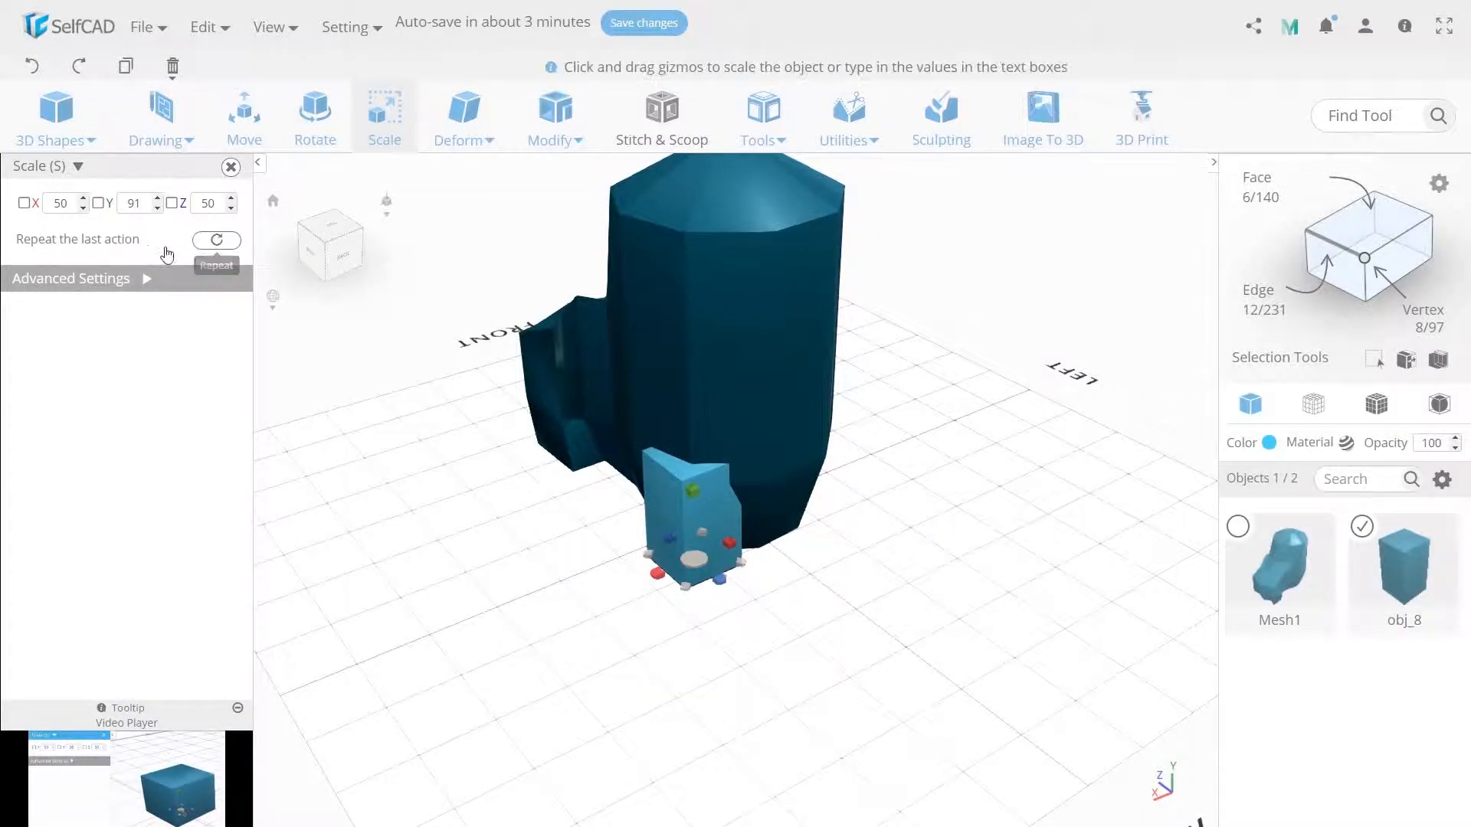
double_click(61, 209)
text(25)
key(Return)
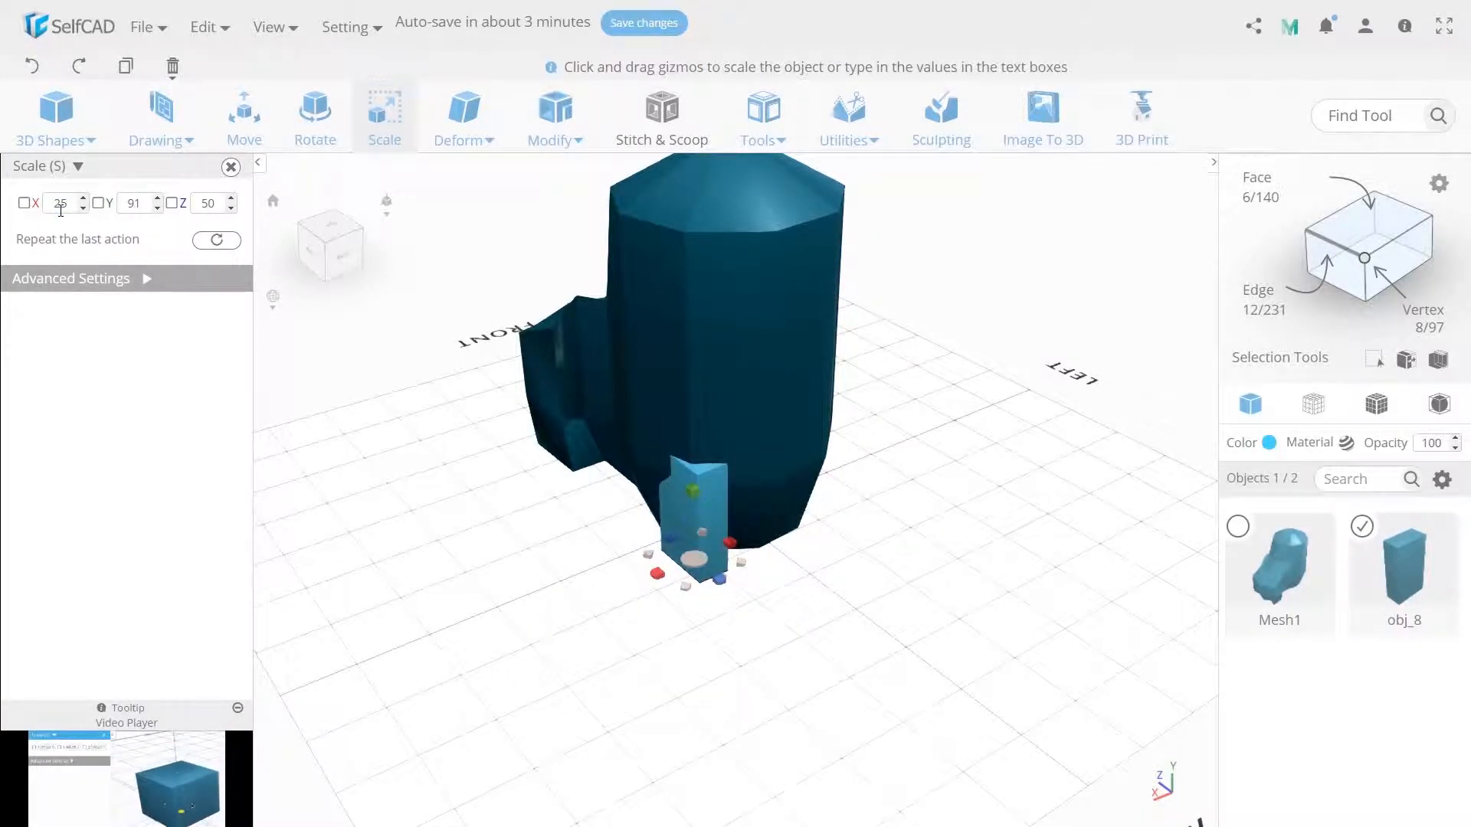
double_click(222, 207)
text(30)
key(Return)
- Move the scaled block partly into the heel at about X 53, Z -30
click(244, 114)
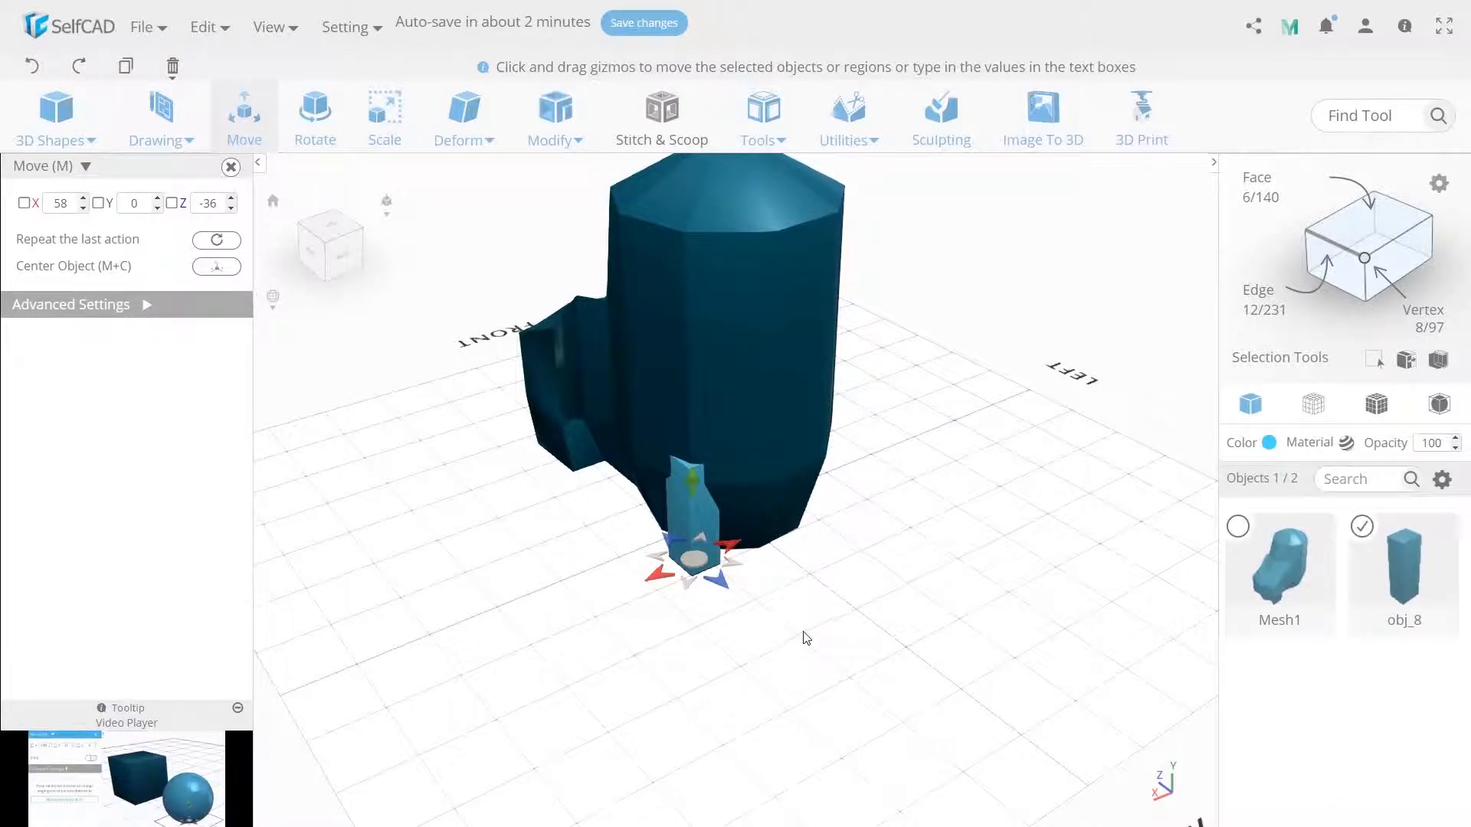
drag(695, 559, 697, 560)
drag(696, 564, 697, 553)
- Make one copy of the heel block and position it on the opposite side of the heel at about X -51, Z -29
click(762, 122)
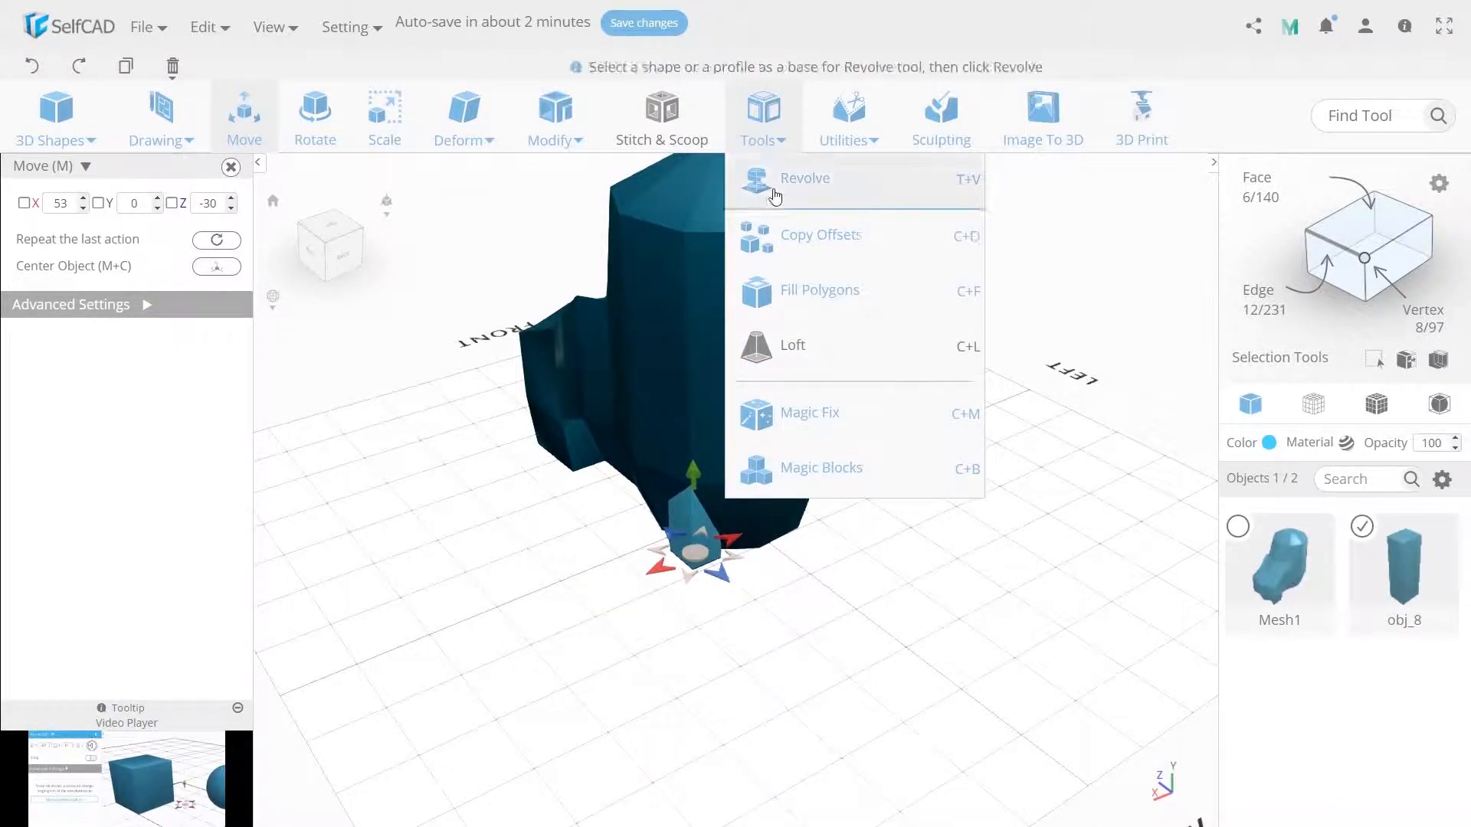
click(789, 233)
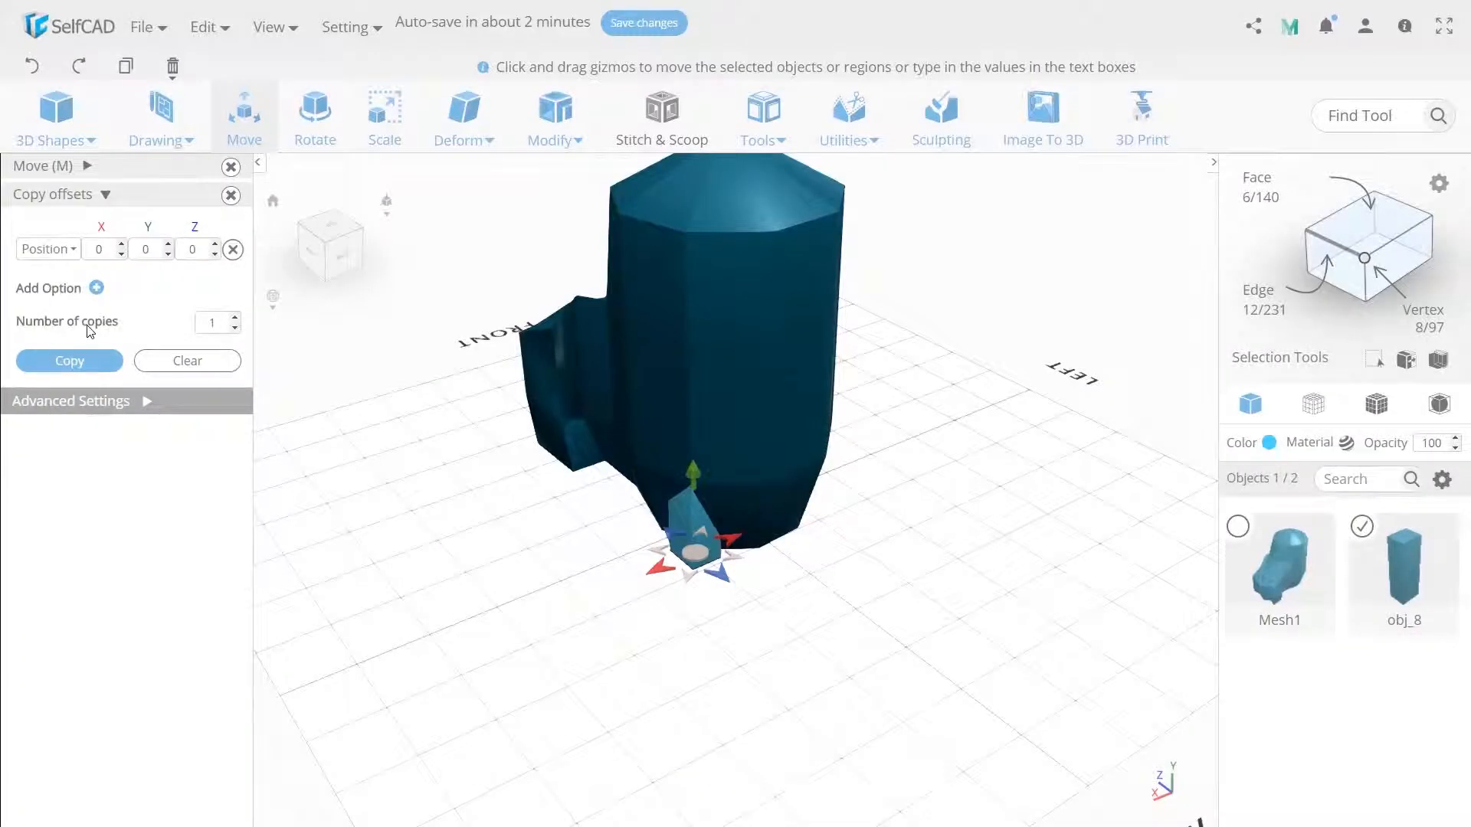
click(72, 360)
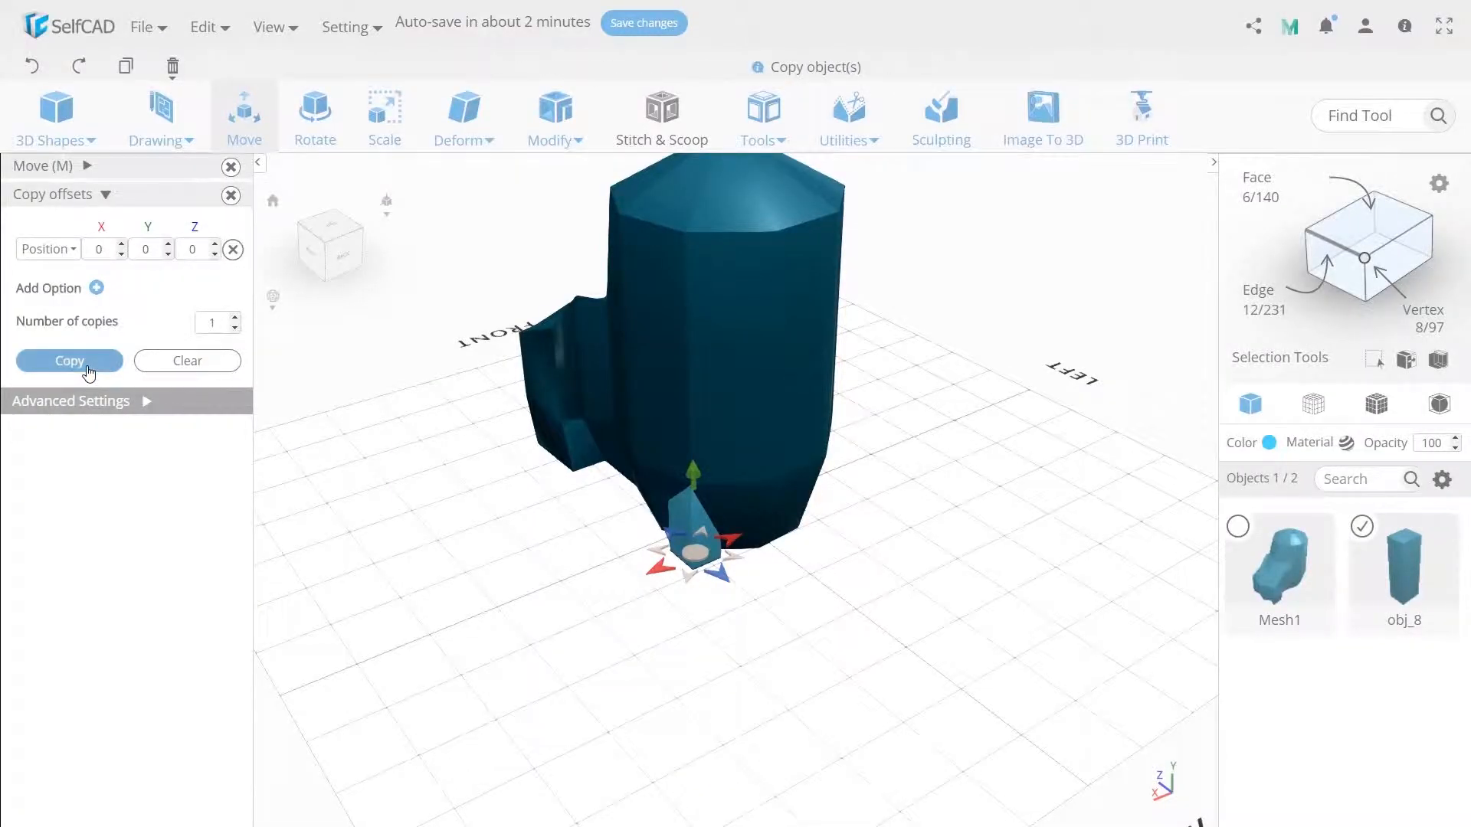
click(99, 171)
double_click(64, 203)
text(-53)
drag(404, 417, 643, 631)
drag(780, 546, 777, 544)
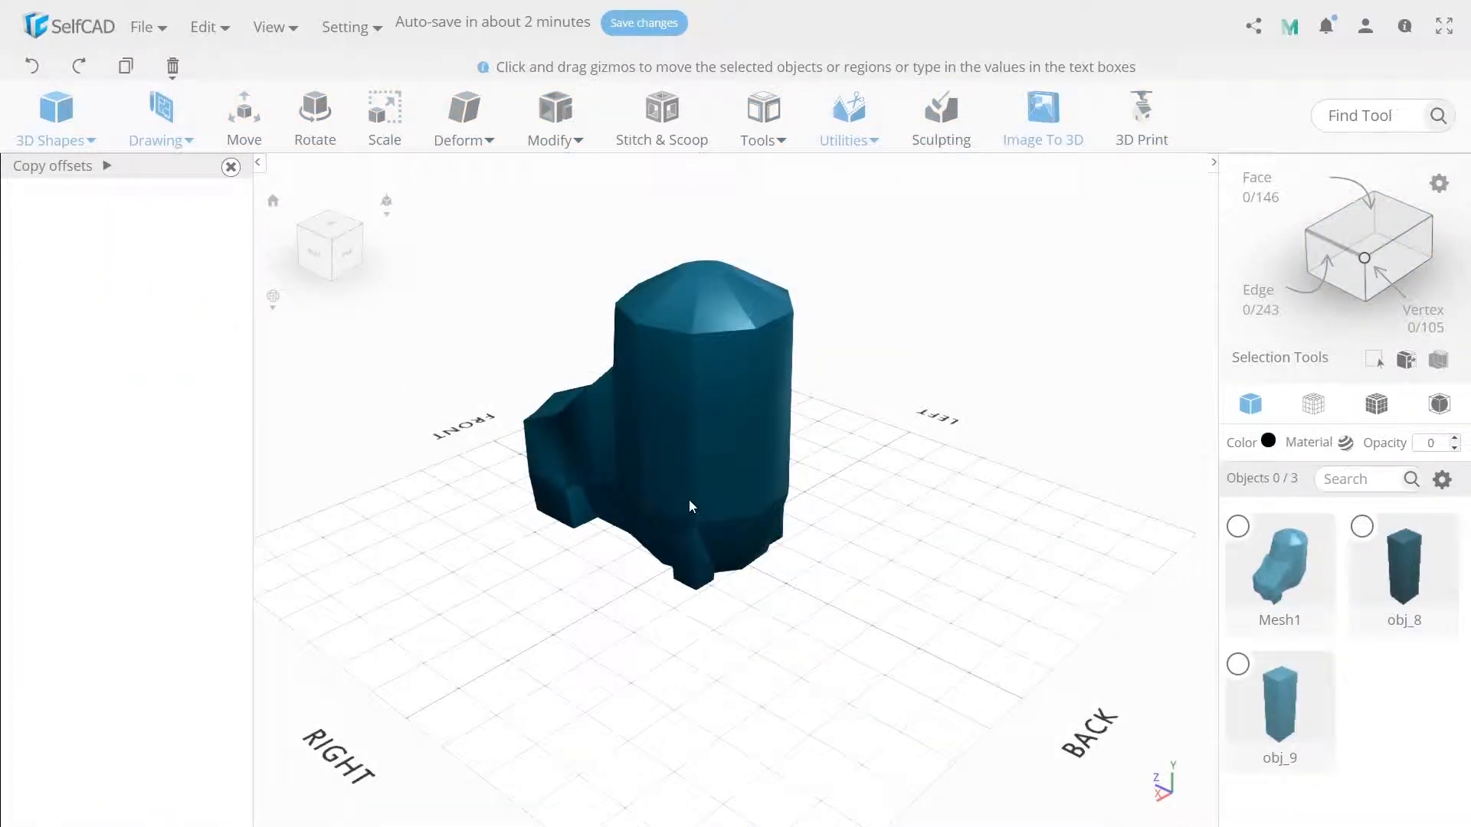
- Select the three horizontal edges across the back of the boot's main mesh at mid-height and move them slightly backward
click(689, 505)
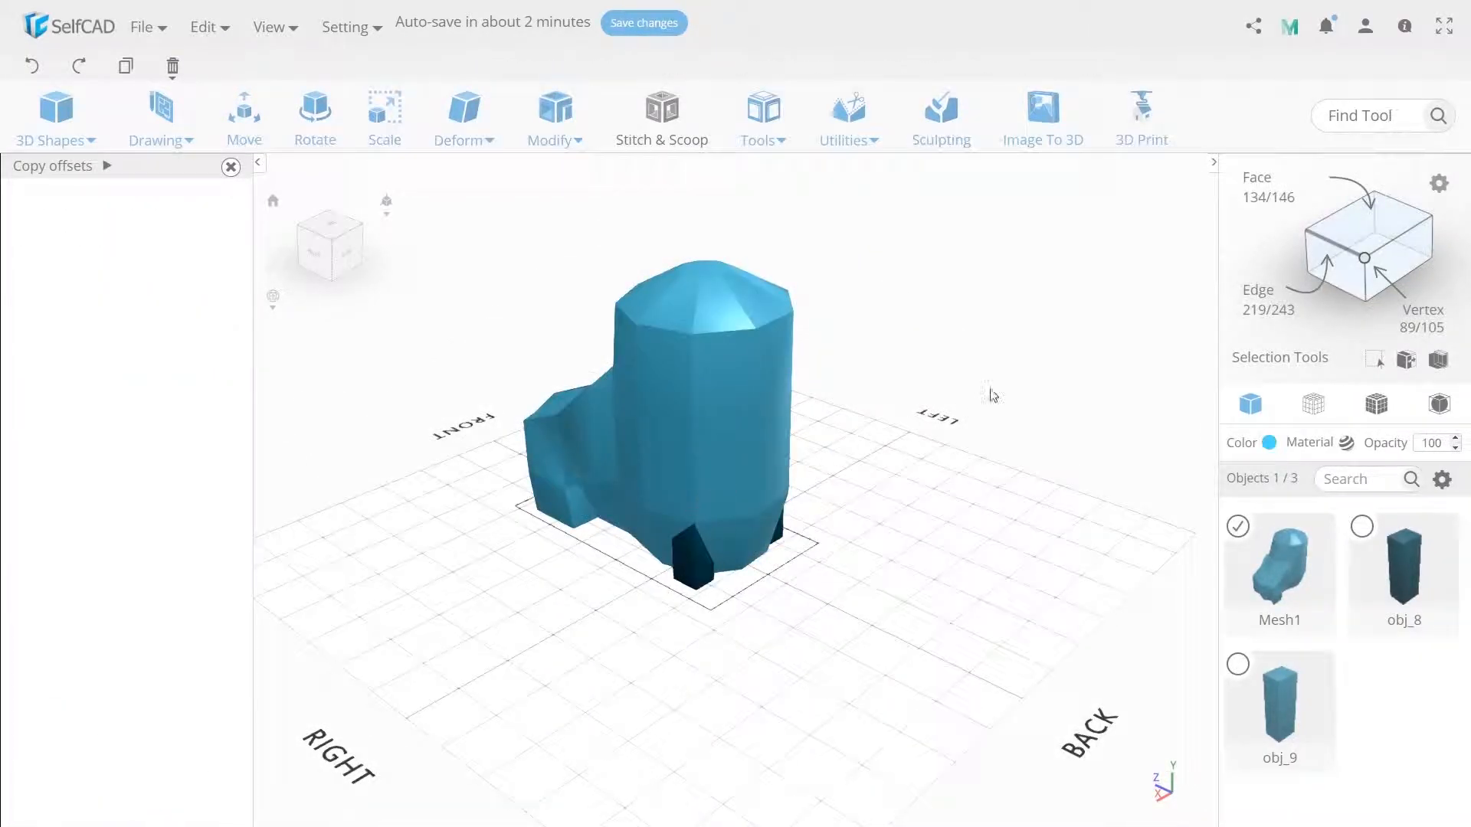
click(1295, 243)
click(755, 415)
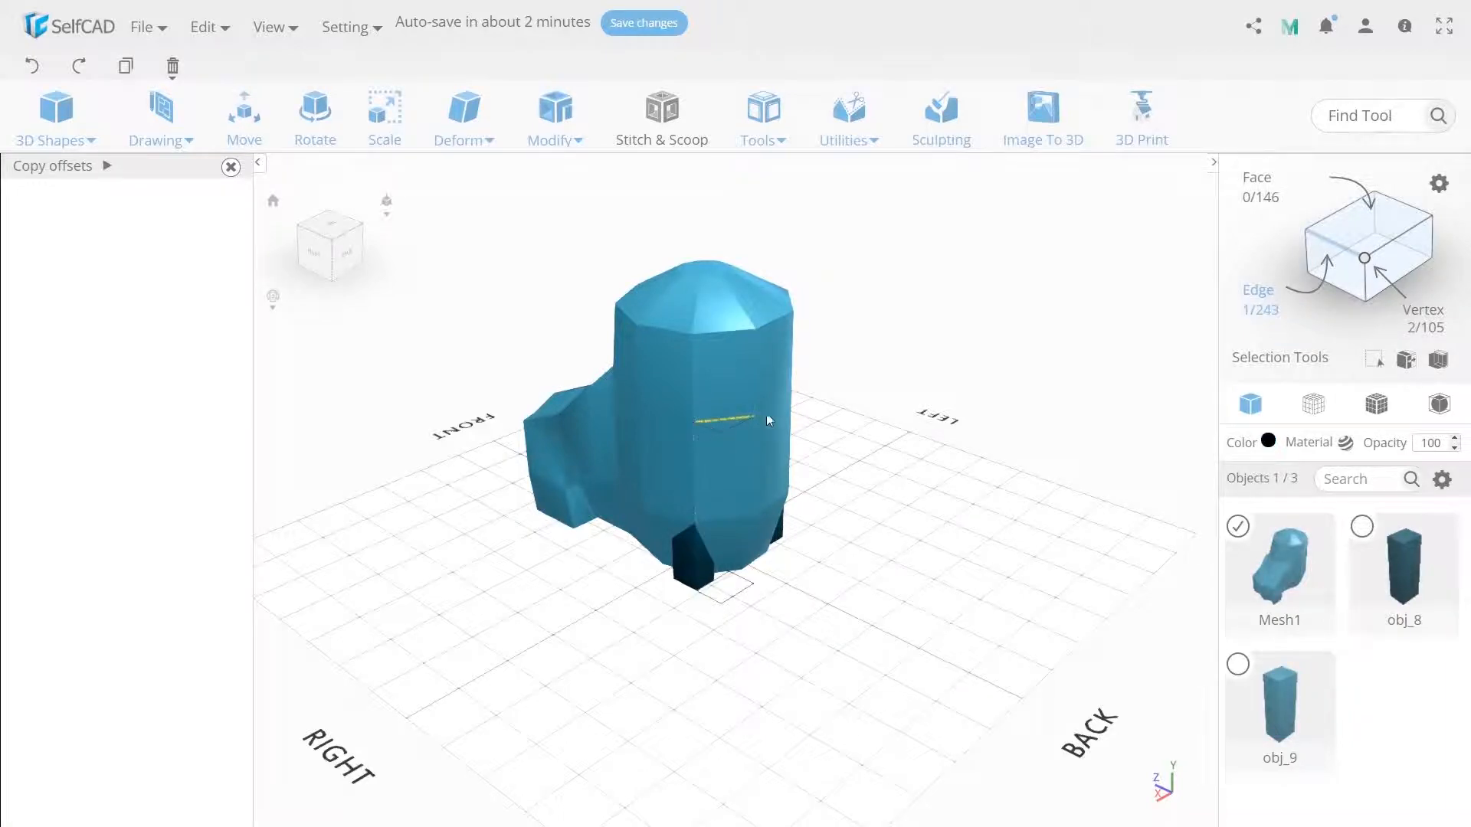
right_drag(873, 457, 805, 480)
key(m)
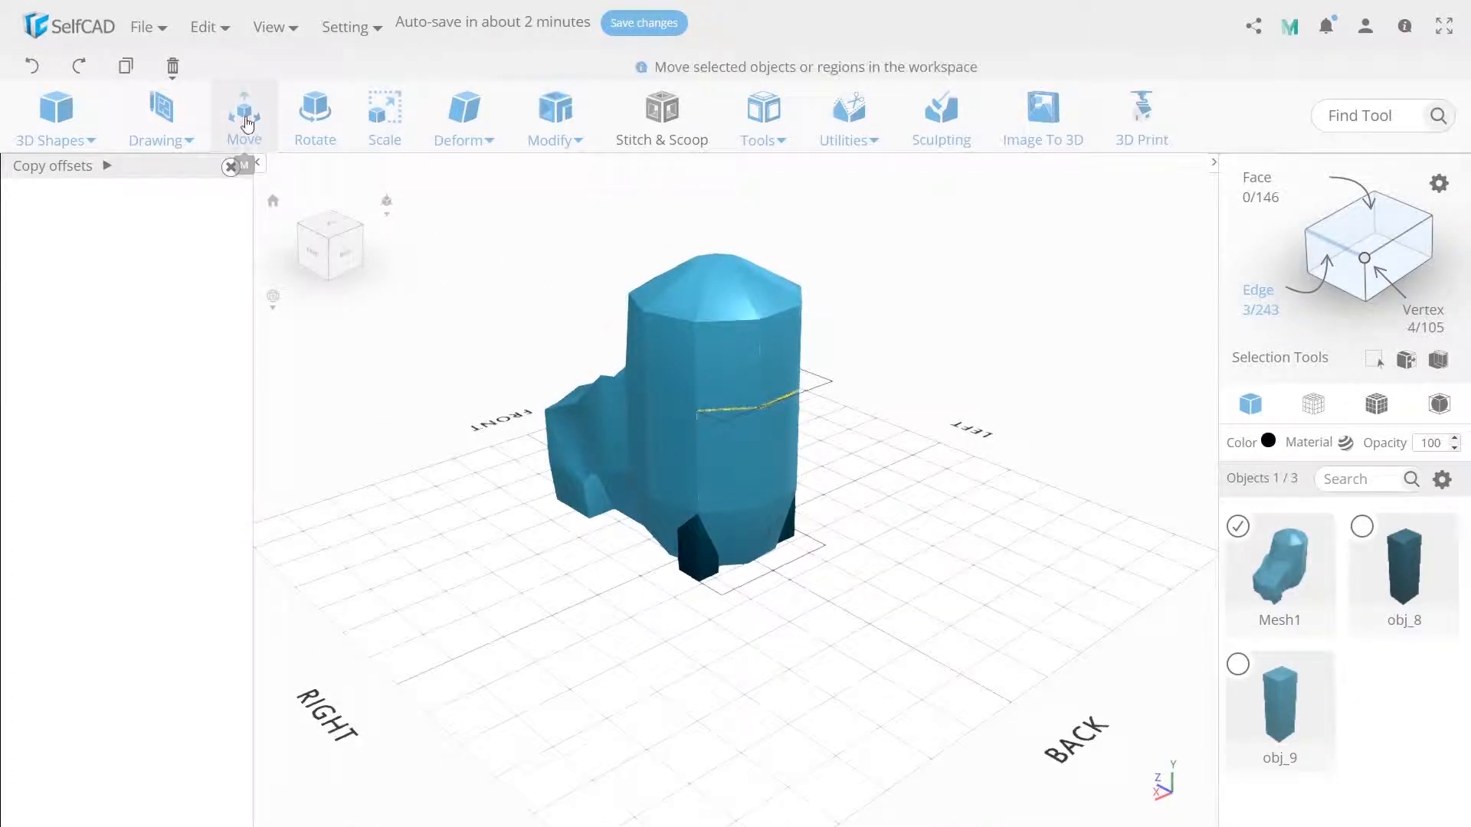
drag(784, 403, 808, 416)
click(885, 431)
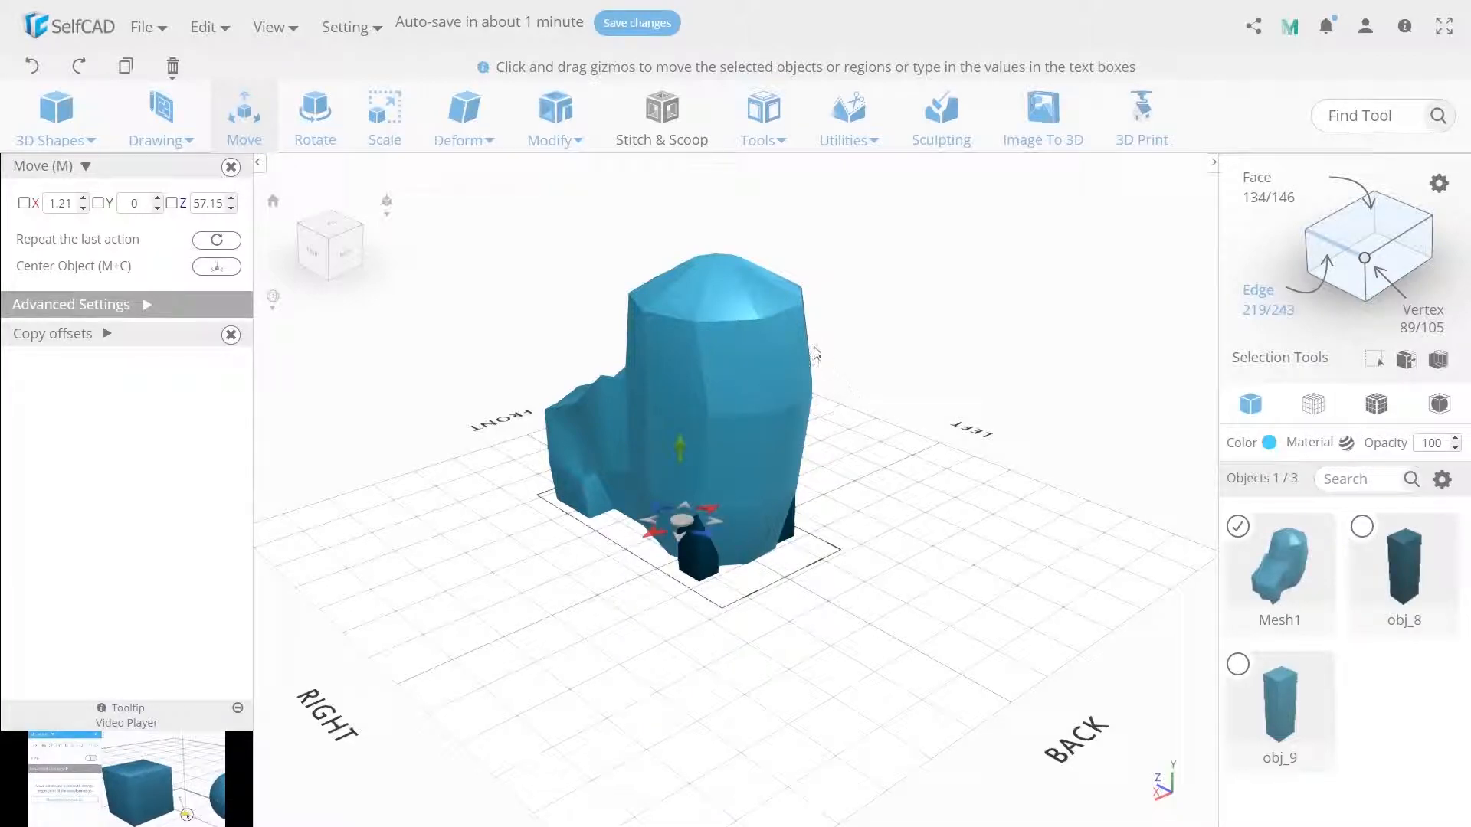
- Select edges at the front of the boot mesh and move them slightly up and forward
click(775, 314)
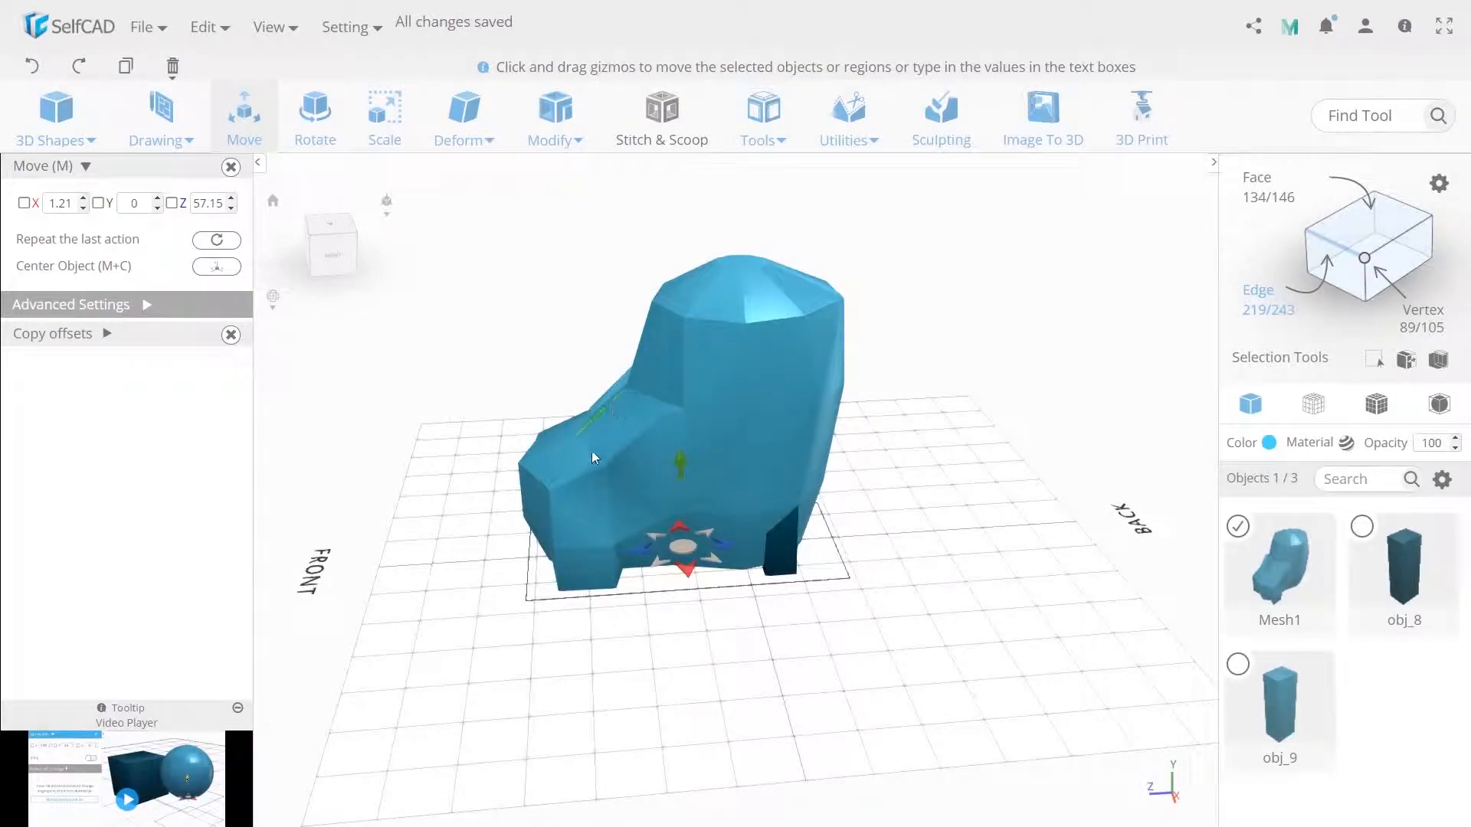
click(593, 449)
right_drag(593, 449, 550, 468)
click(588, 464)
drag(590, 364, 591, 346)
drag(597, 426, 587, 427)
click(671, 607)
right_drag(671, 610, 734, 605)
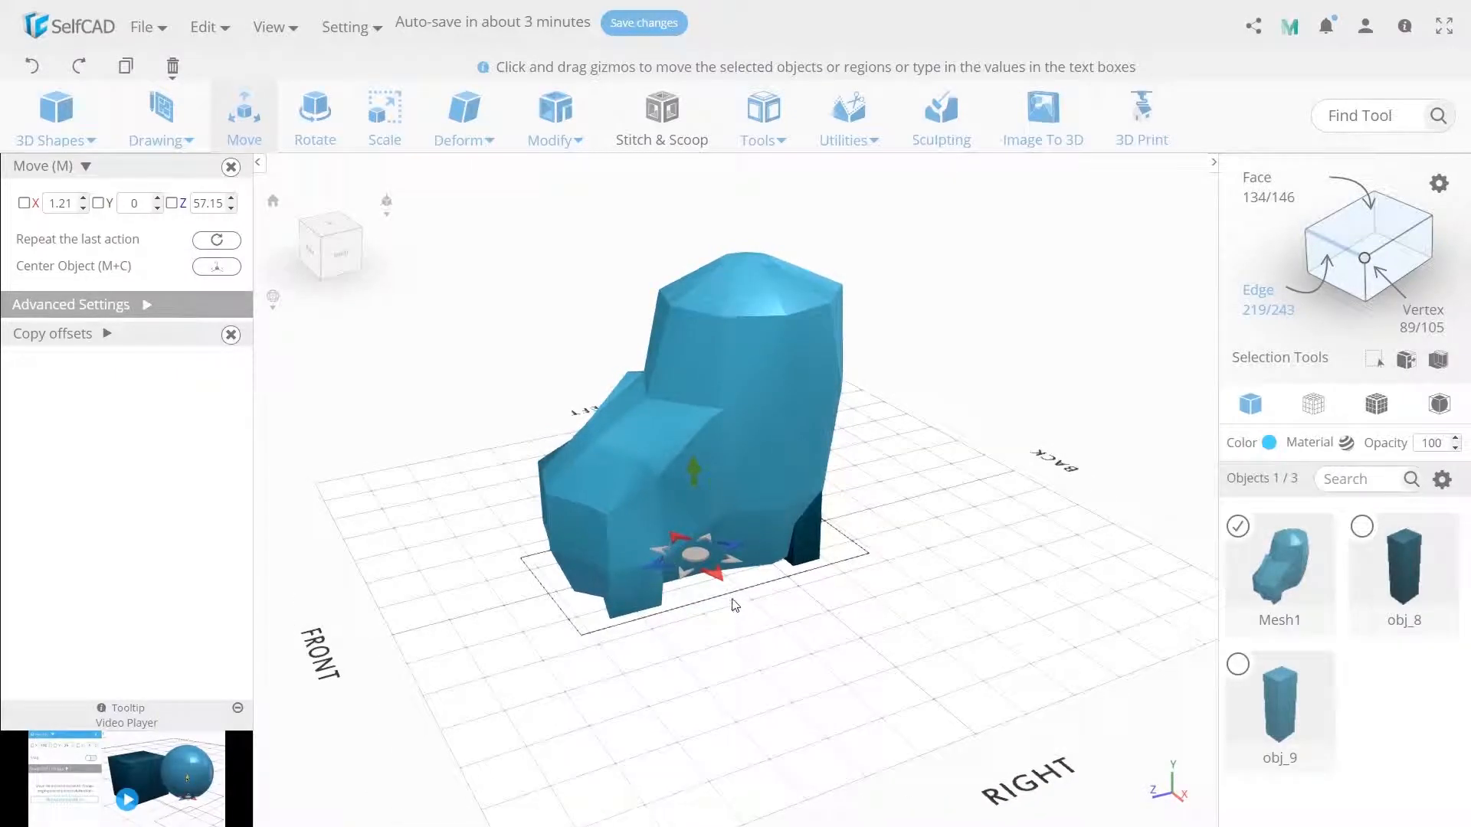
- Select the bottom and mid-height edges across the front of the toe and pull them slightly forward
click(599, 544)
right_drag(584, 638, 714, 642)
click(681, 584)
shift+click(606, 548)
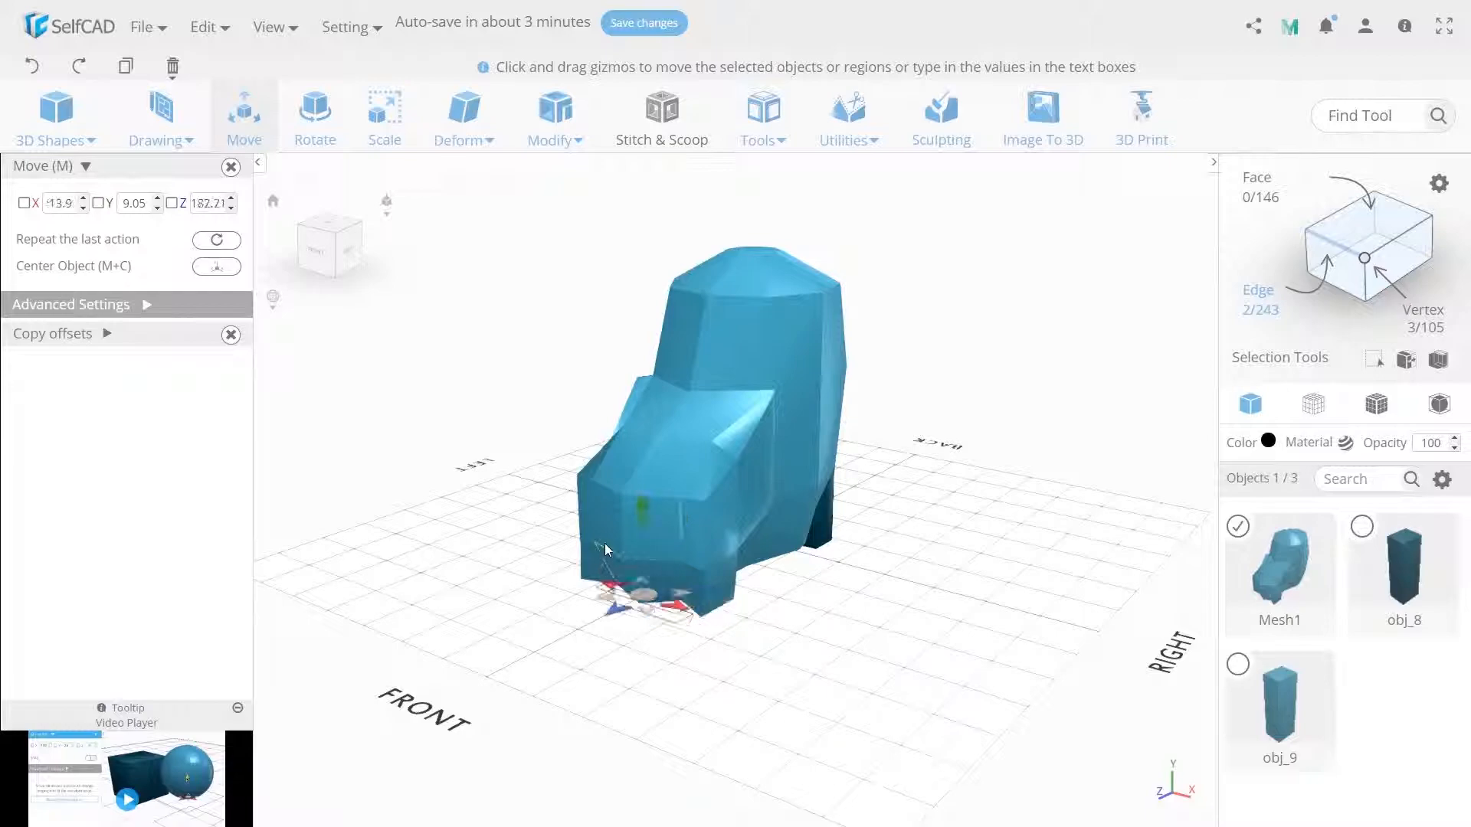
shift+click(595, 526)
drag(615, 618, 596, 625)
click(701, 655)
drag(700, 643, 686, 641)
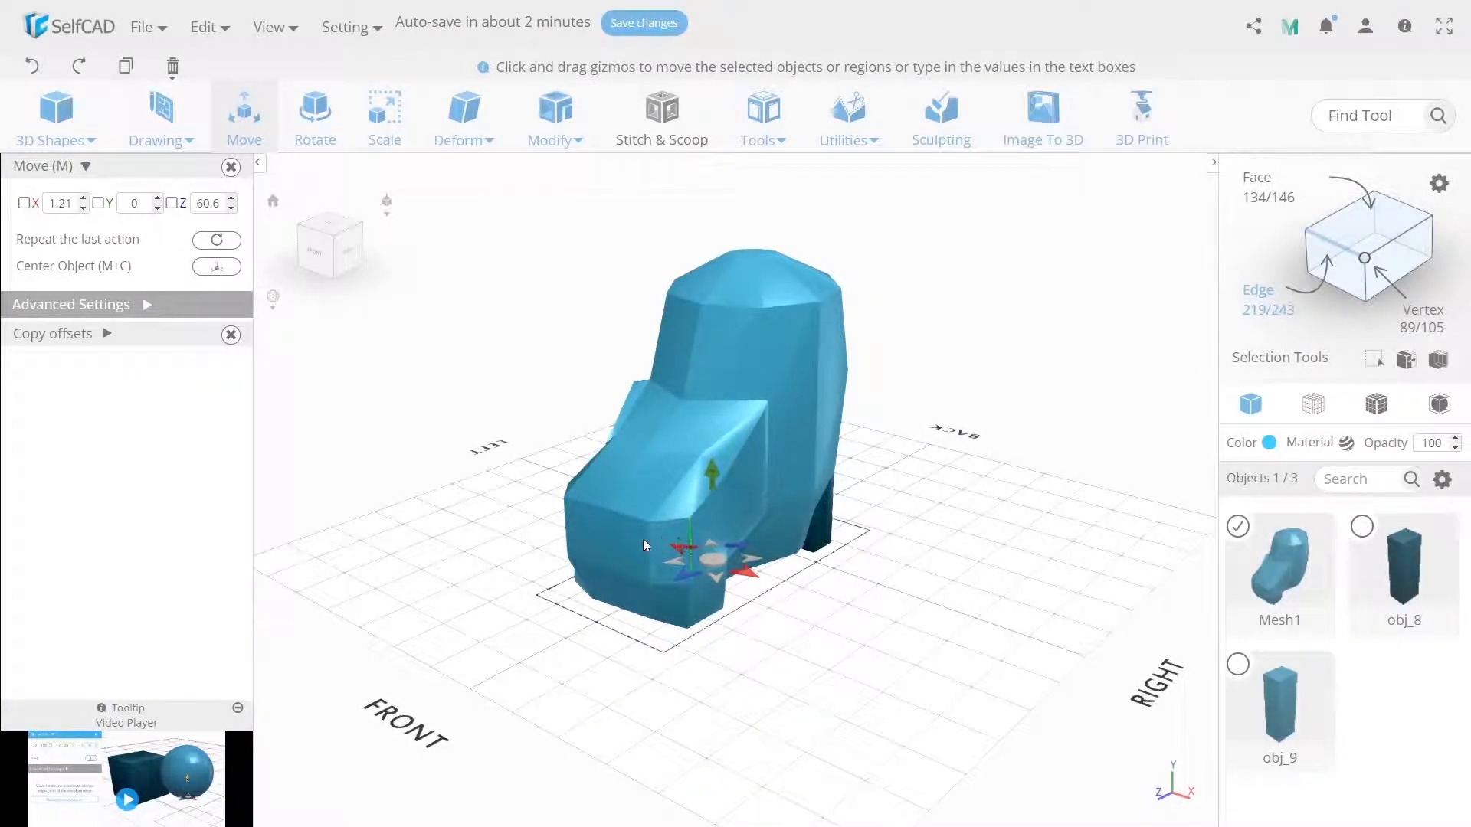
click(607, 540)
drag(576, 597, 562, 598)
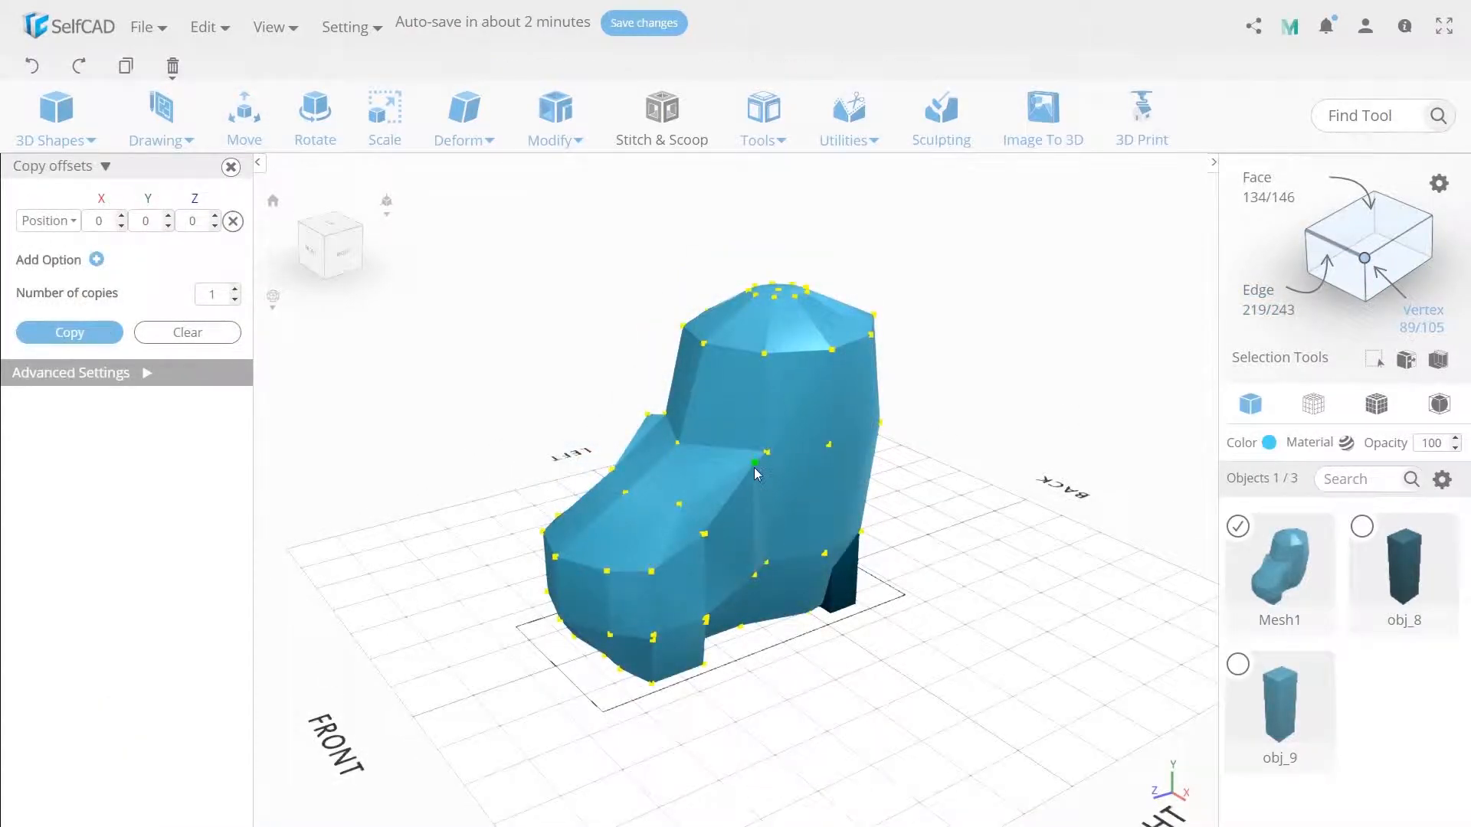
- Select the two corner vertices at the top of the instep and lower them slightly
click(756, 466)
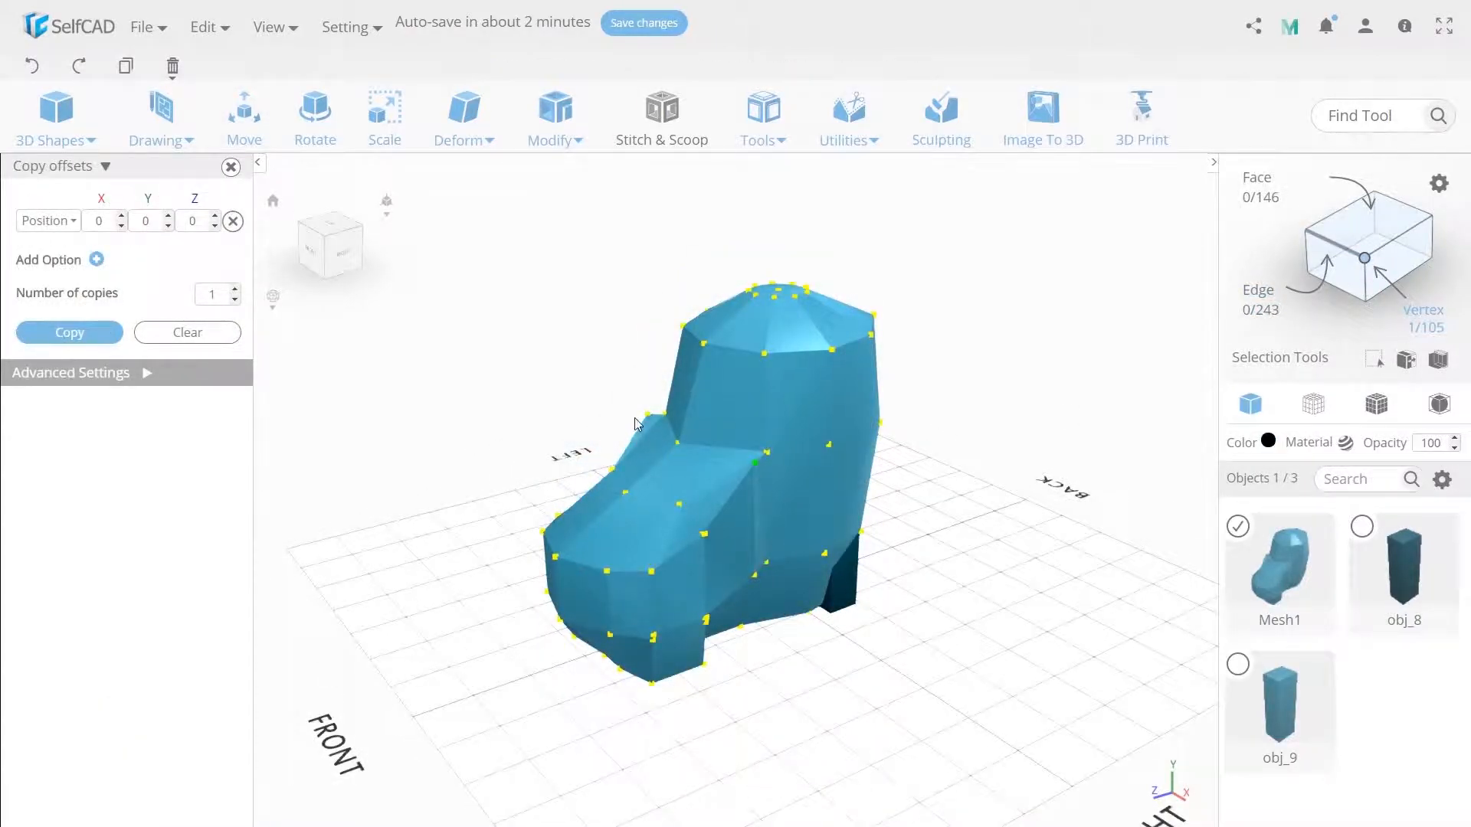
shift+click(648, 414)
click(244, 115)
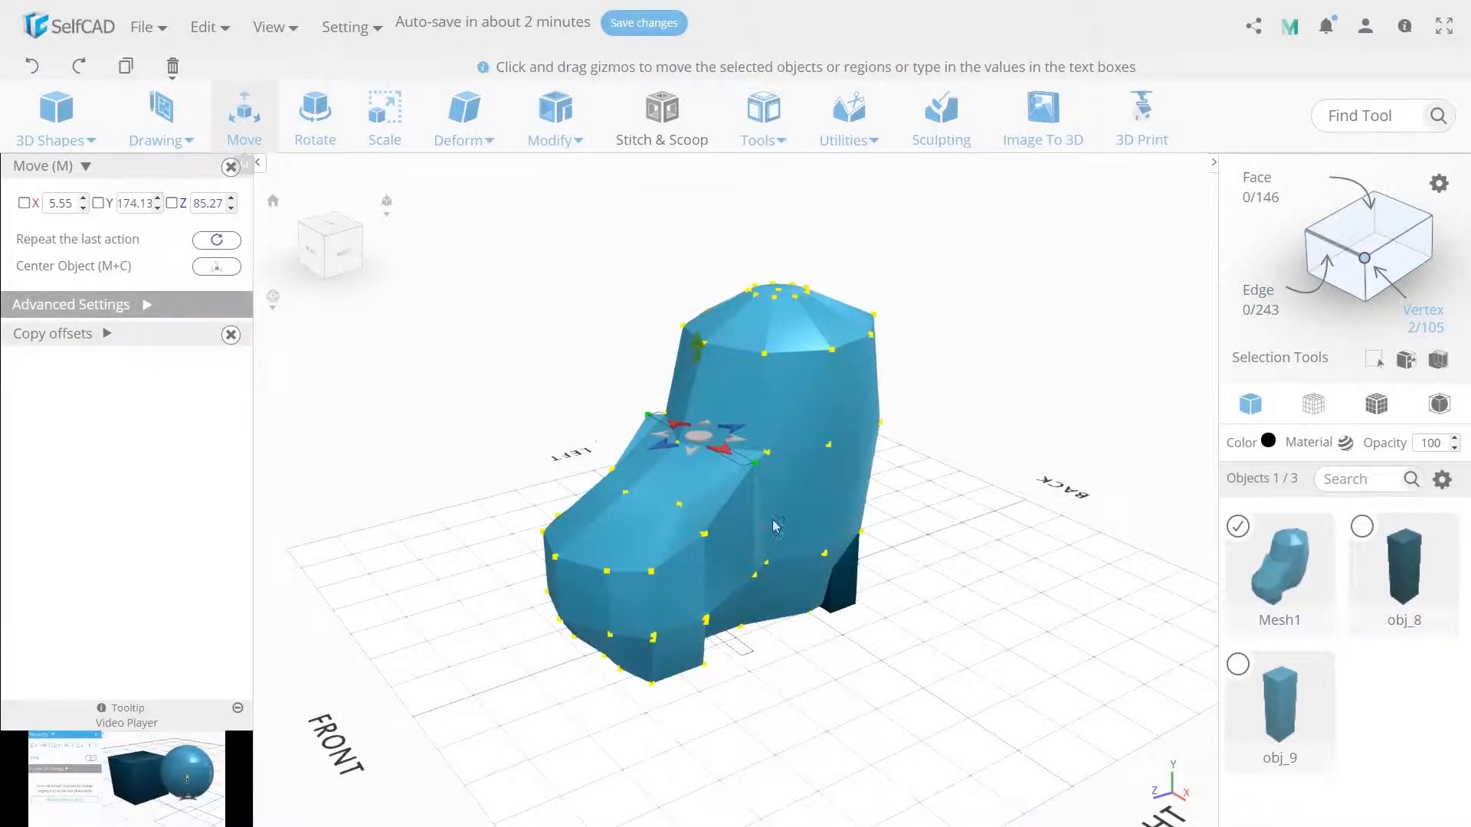
drag(697, 352, 696, 396)
click(894, 786)
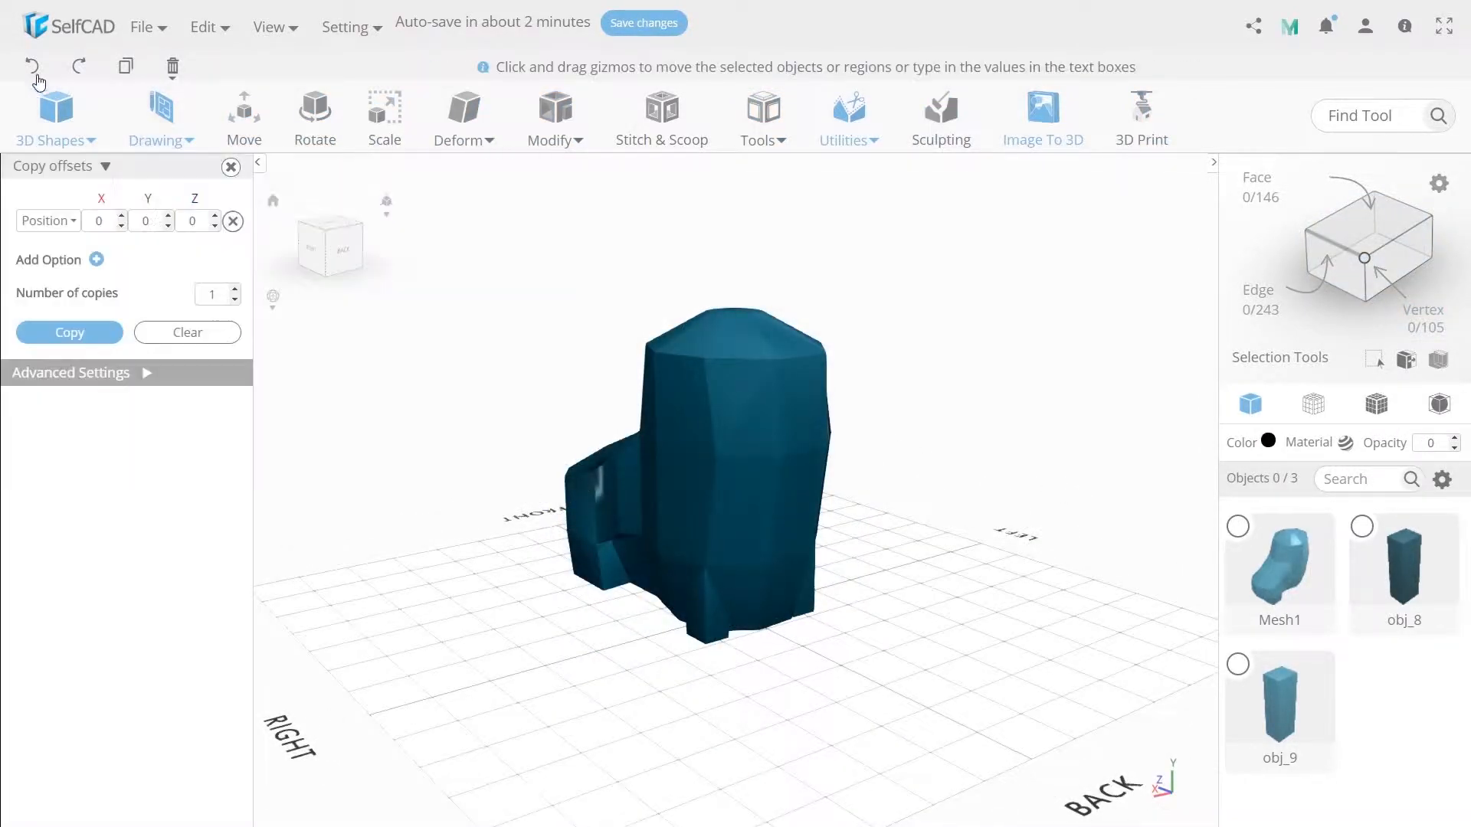
- Create a cube with width 40, height 75 and depth 25
click(56, 115)
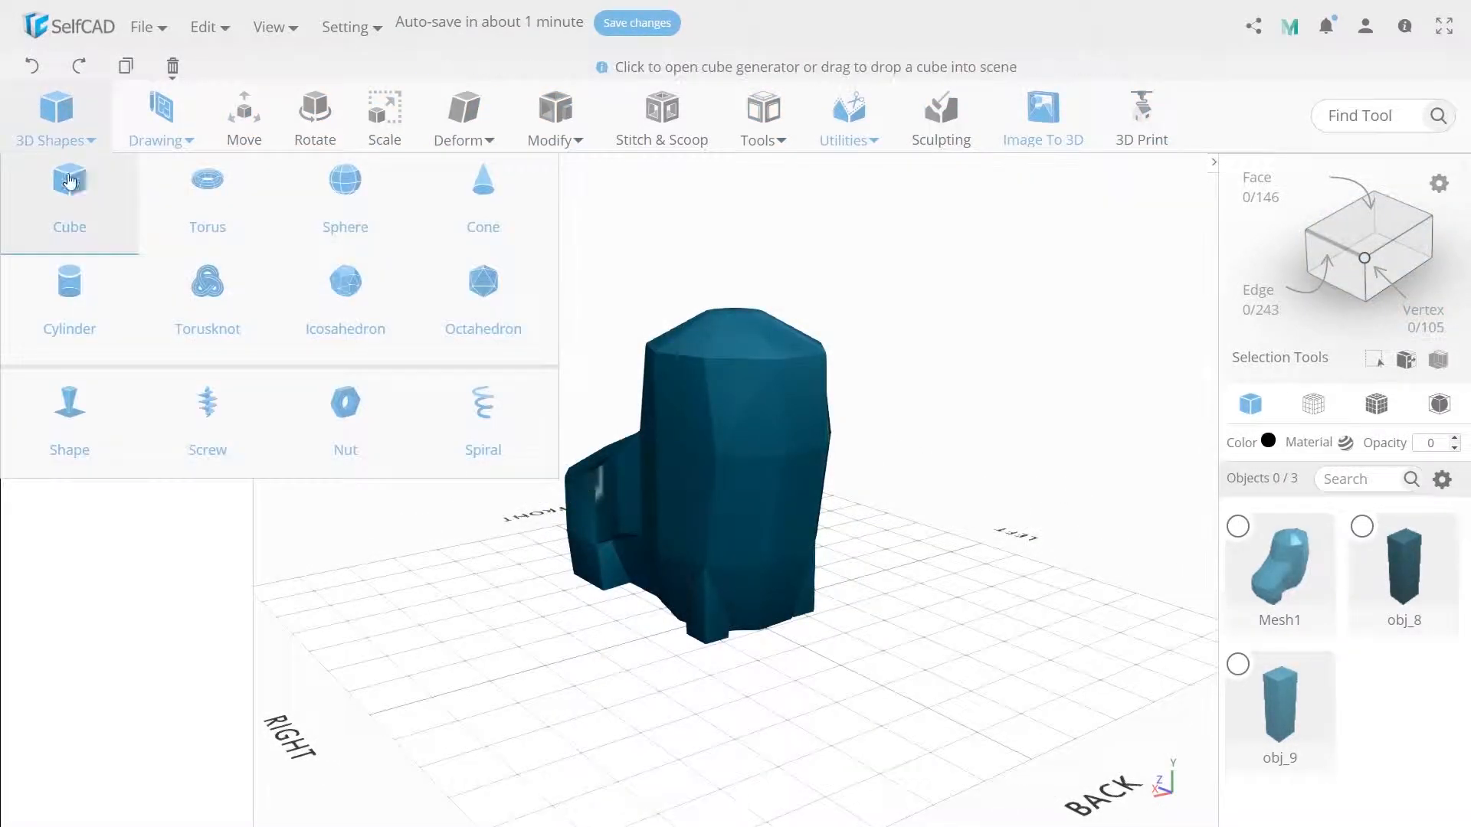
click(69, 200)
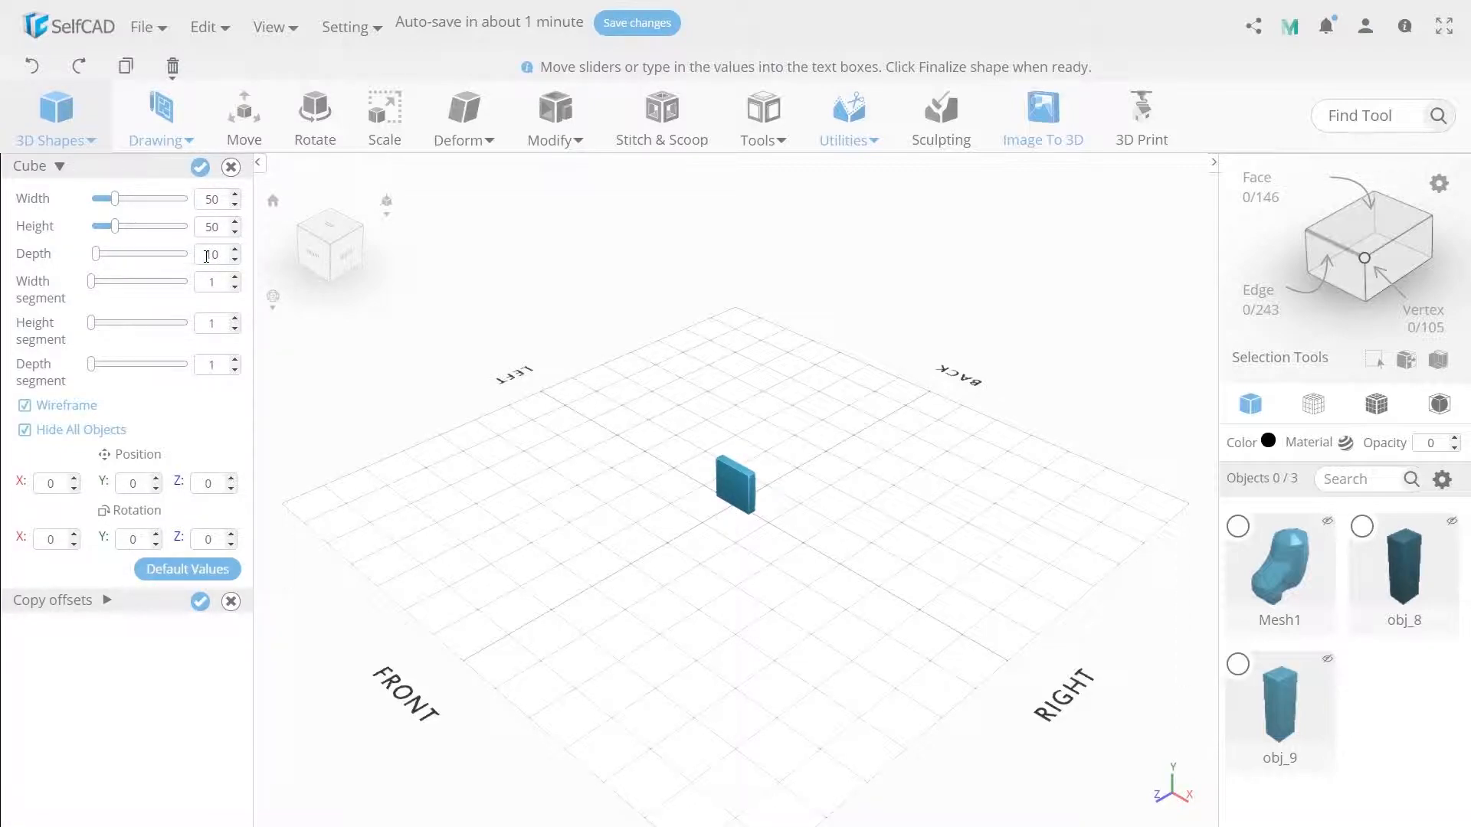
text(75)
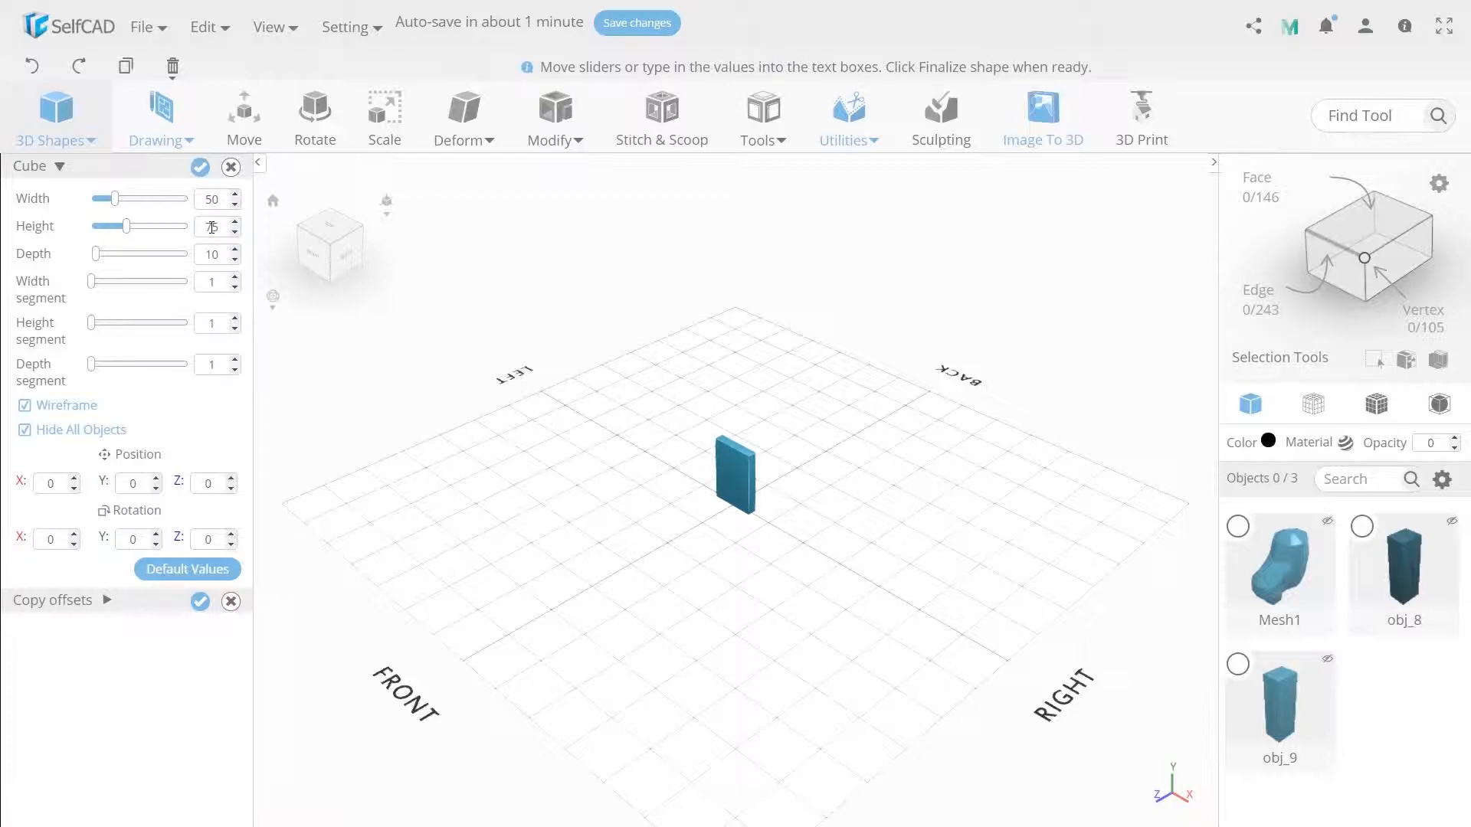
click(212, 205)
text(40)
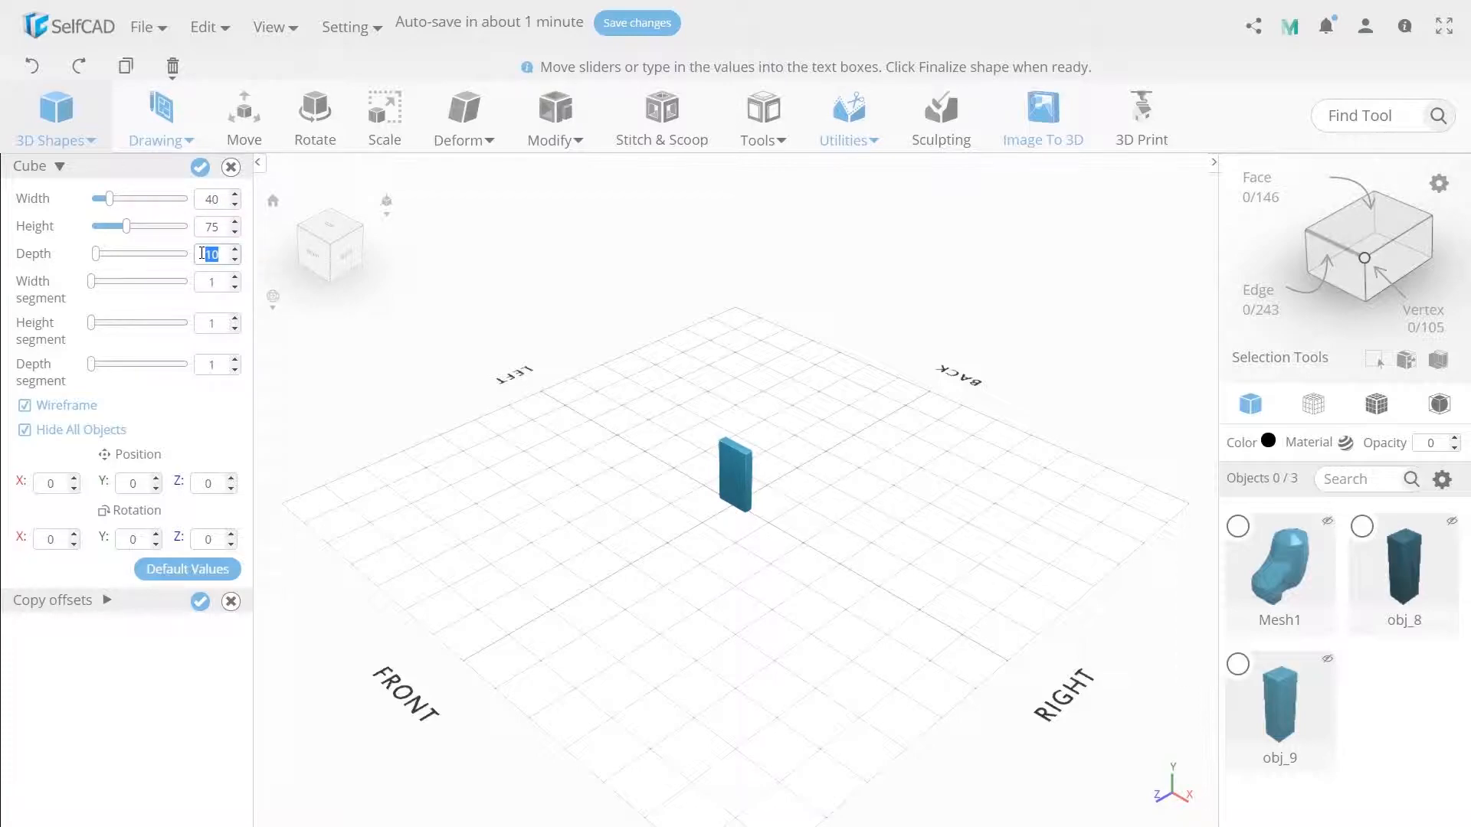
text(25)
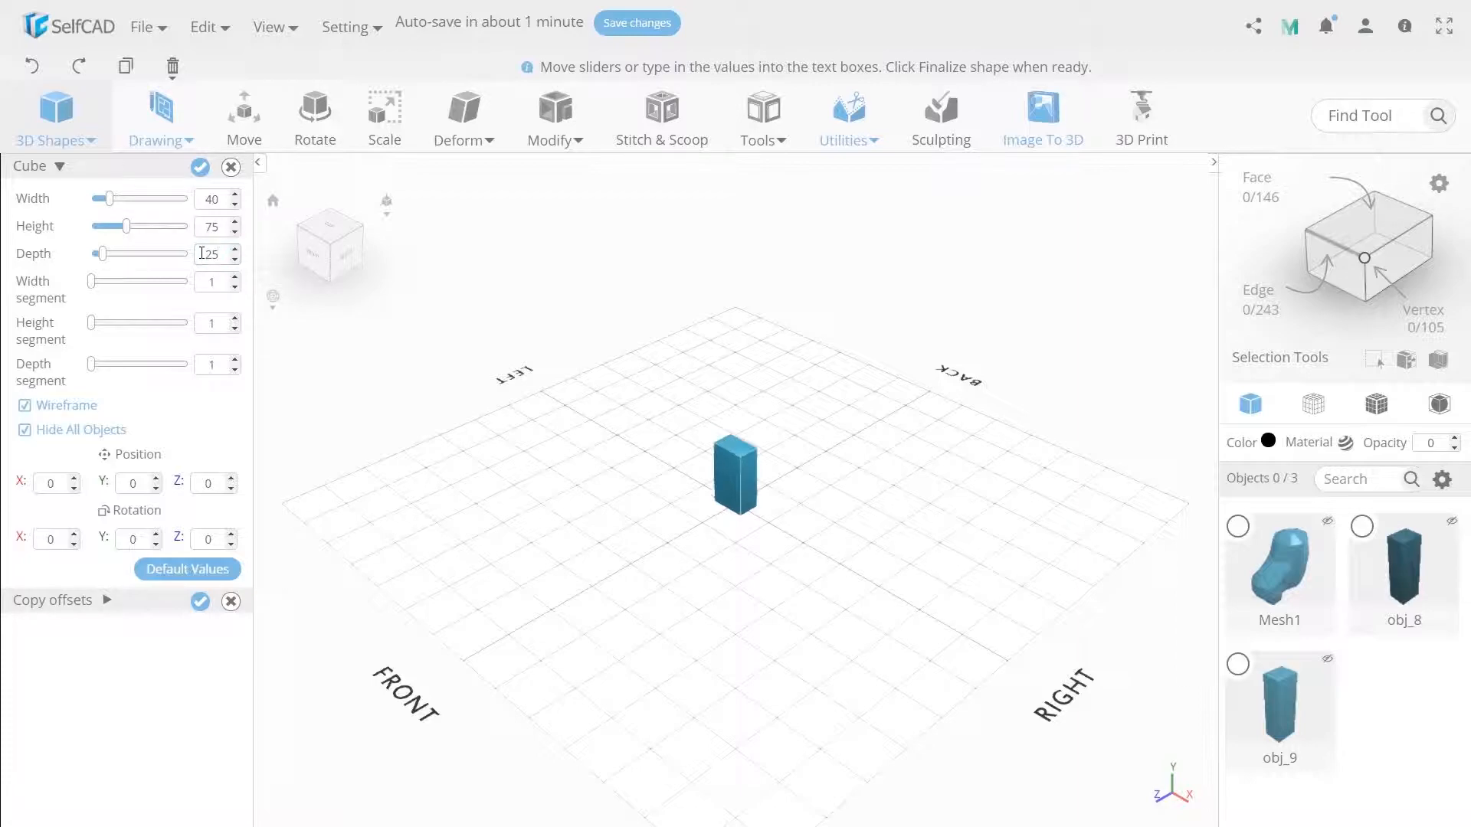
click(200, 168)
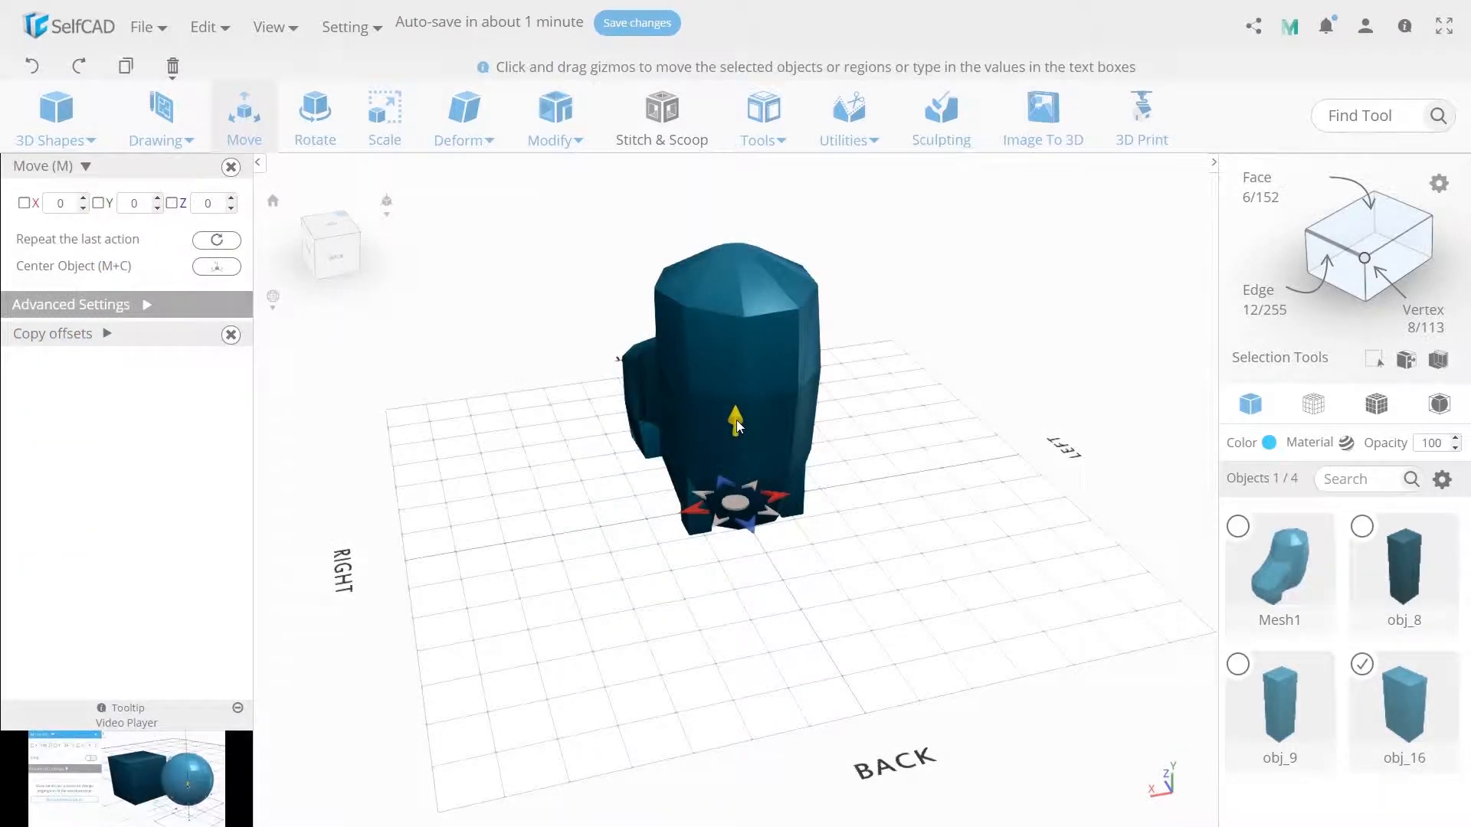
- Move the new block to the upper back at about X 42, Y 176, Z -72 and scale it proportionally to X 35
drag(735, 340, 719, 383)
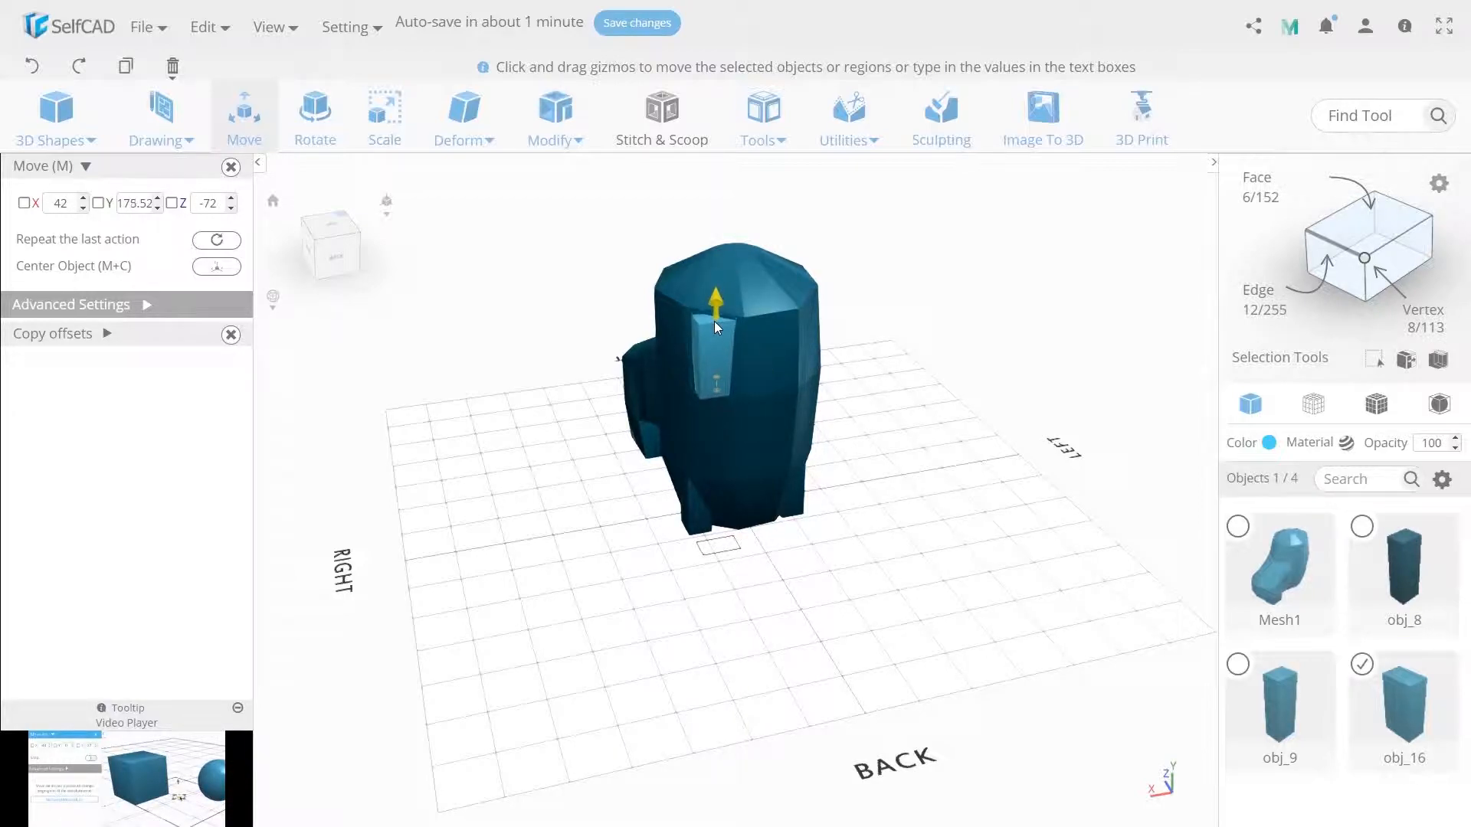
click(385, 115)
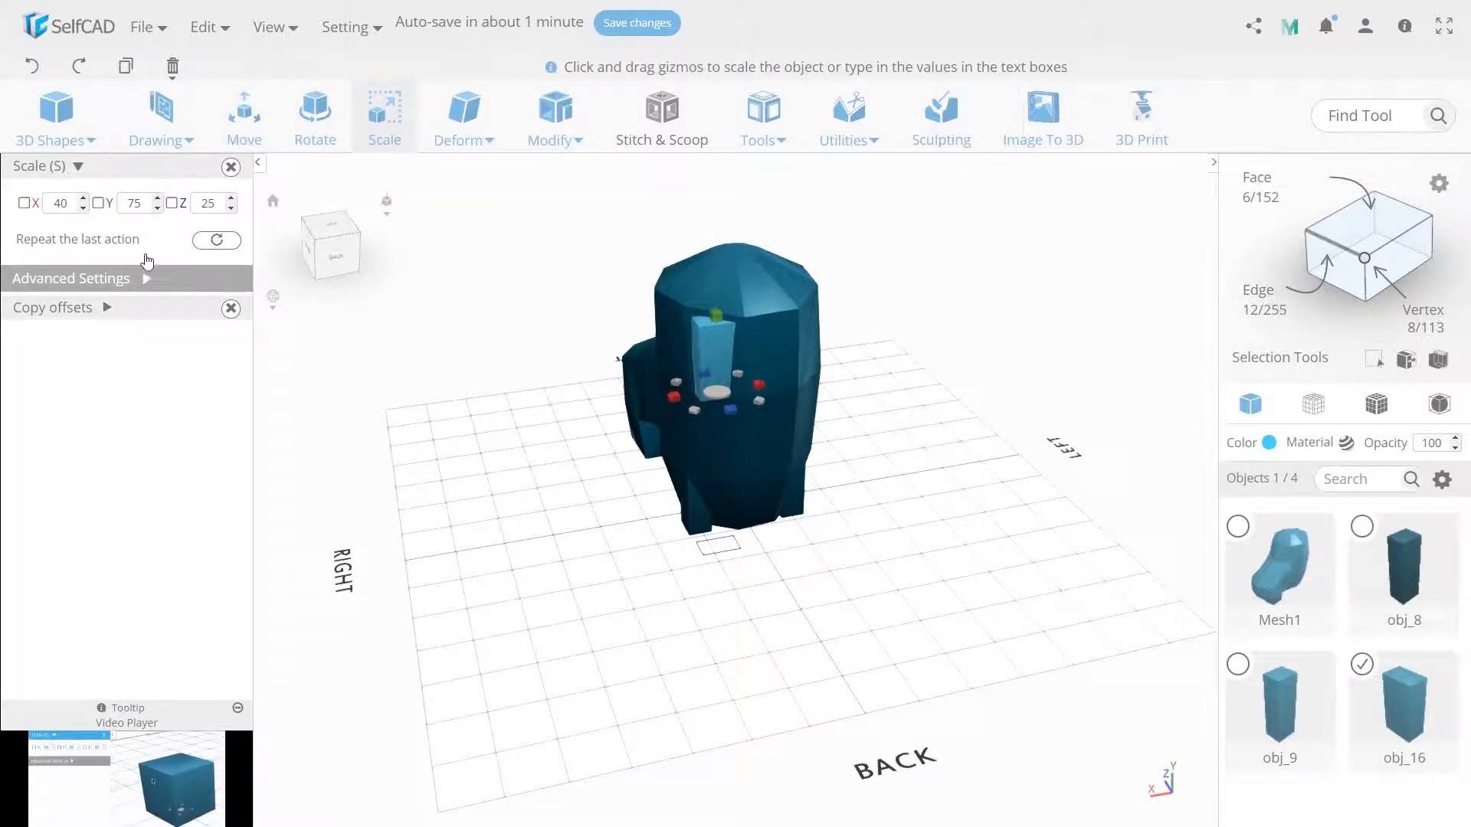
click(135, 280)
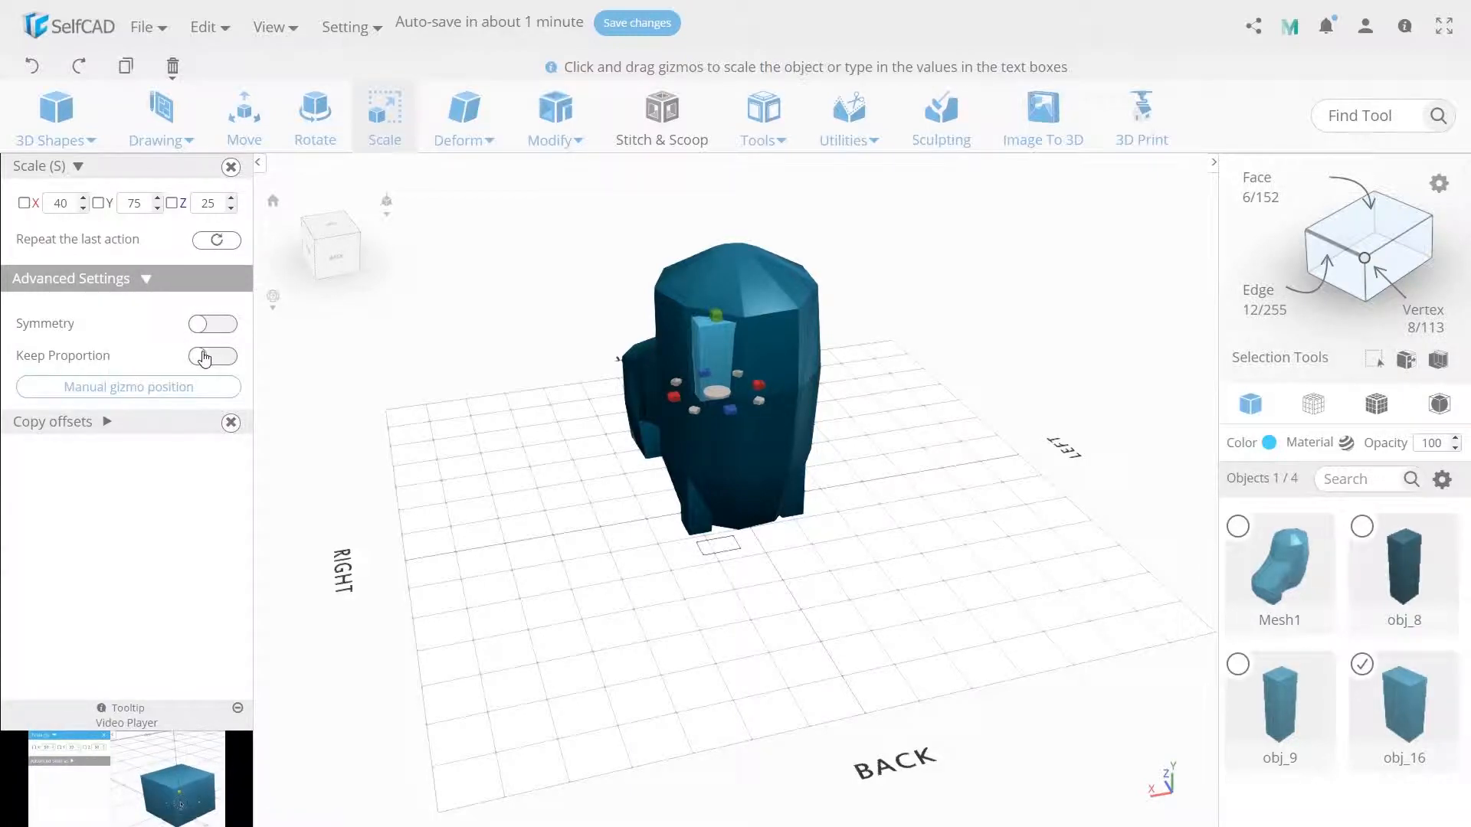
double_click(67, 200)
text(3)
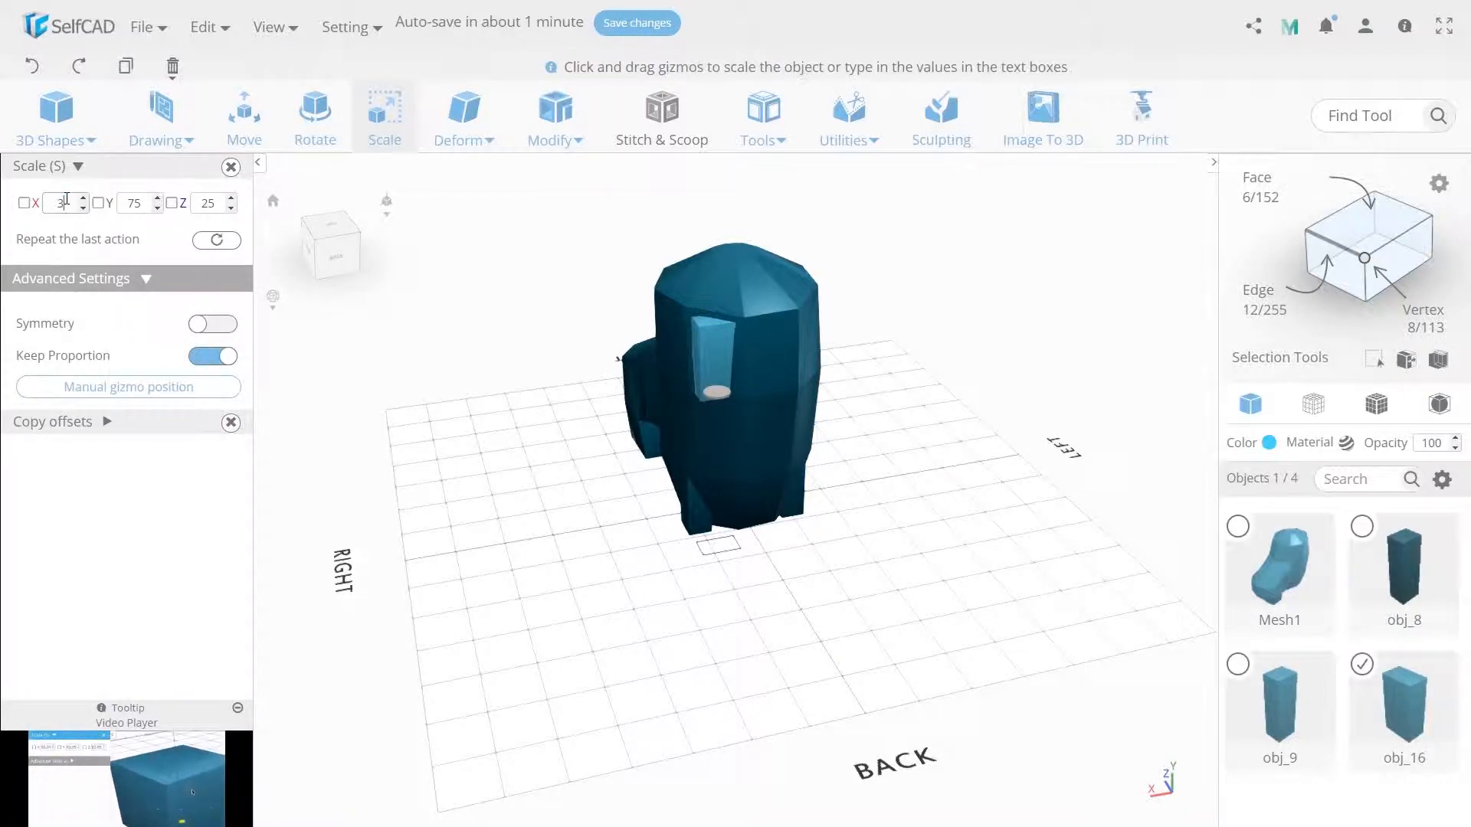
text(5r)
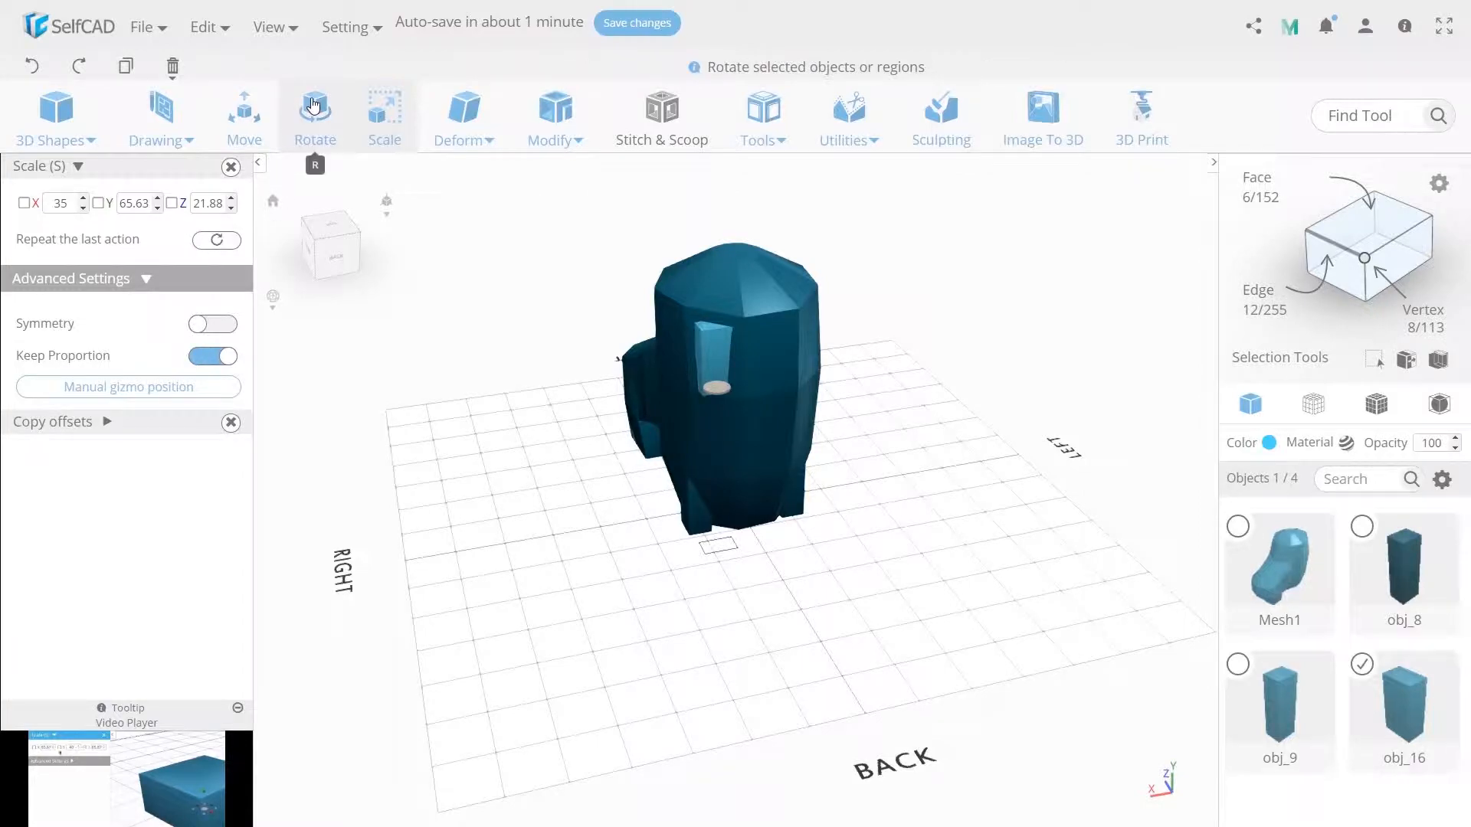
- Rotate the scaled block about its vertical axis to align it with the boot's angled back face
right_drag(590, 304, 589, 359)
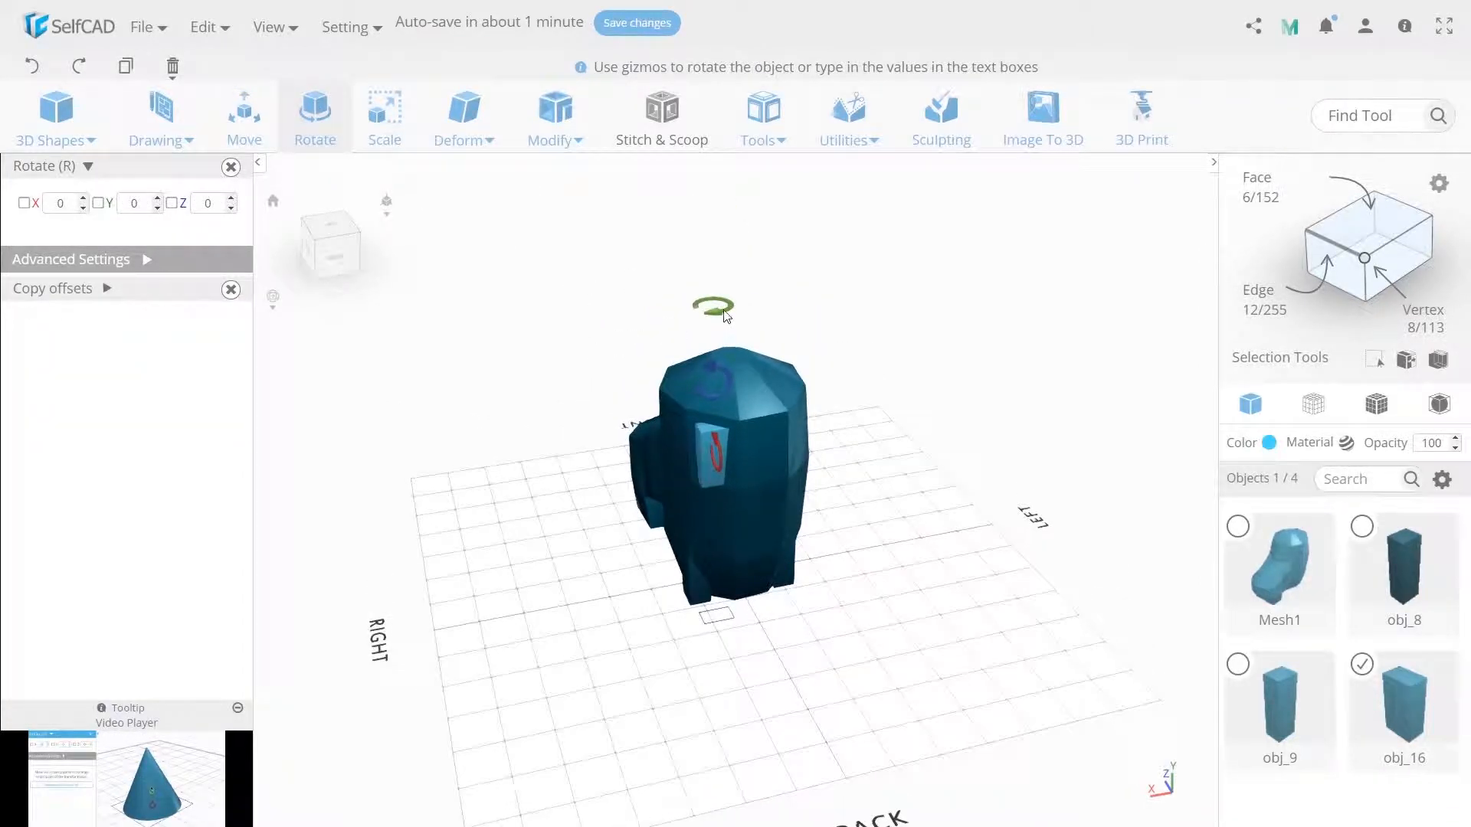
drag(727, 312, 594, 156)
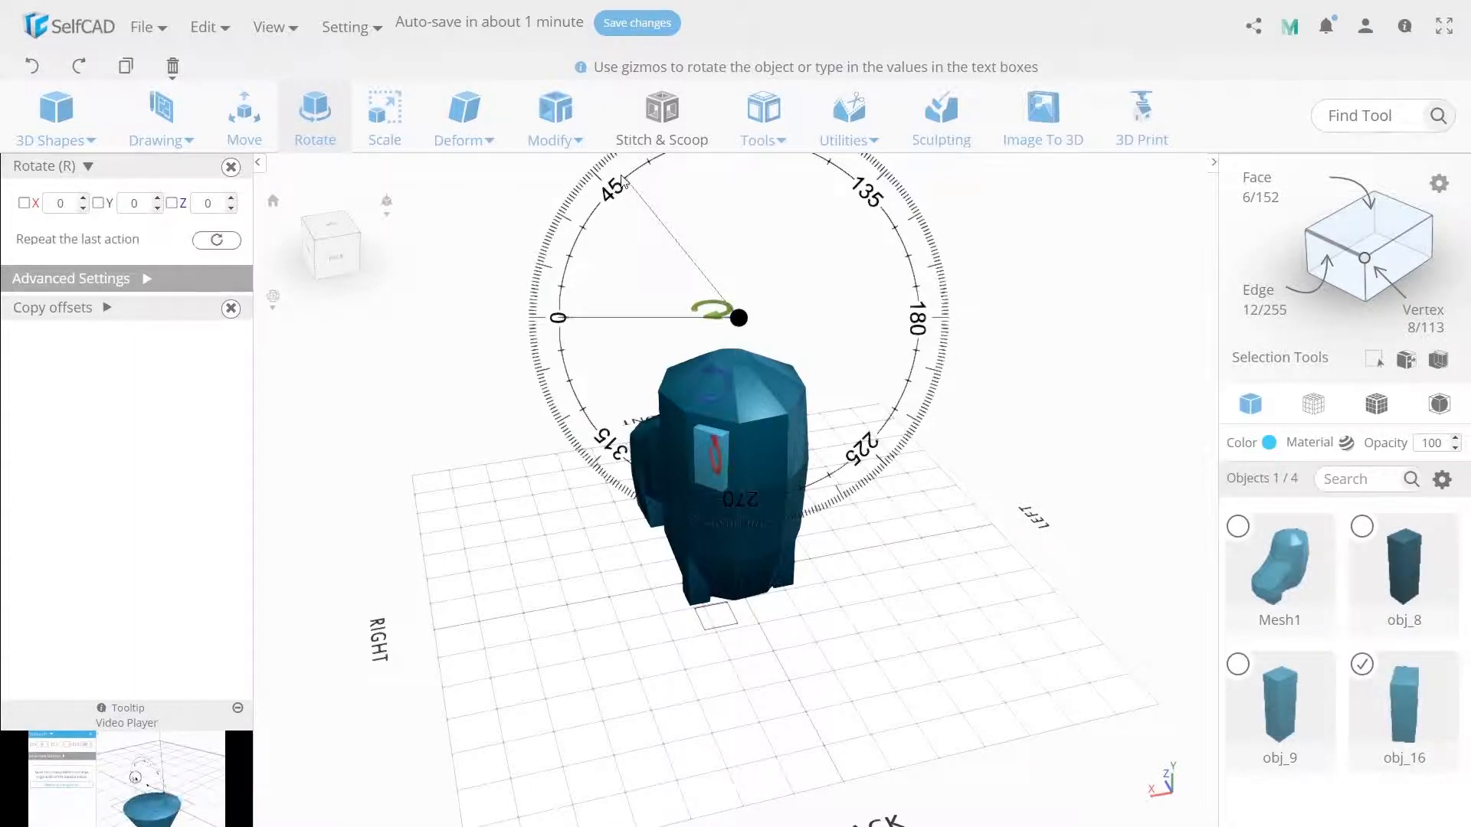
- Make one copy of the rotated block and place it on the opposite side of the back at X -42
click(245, 115)
click(763, 115)
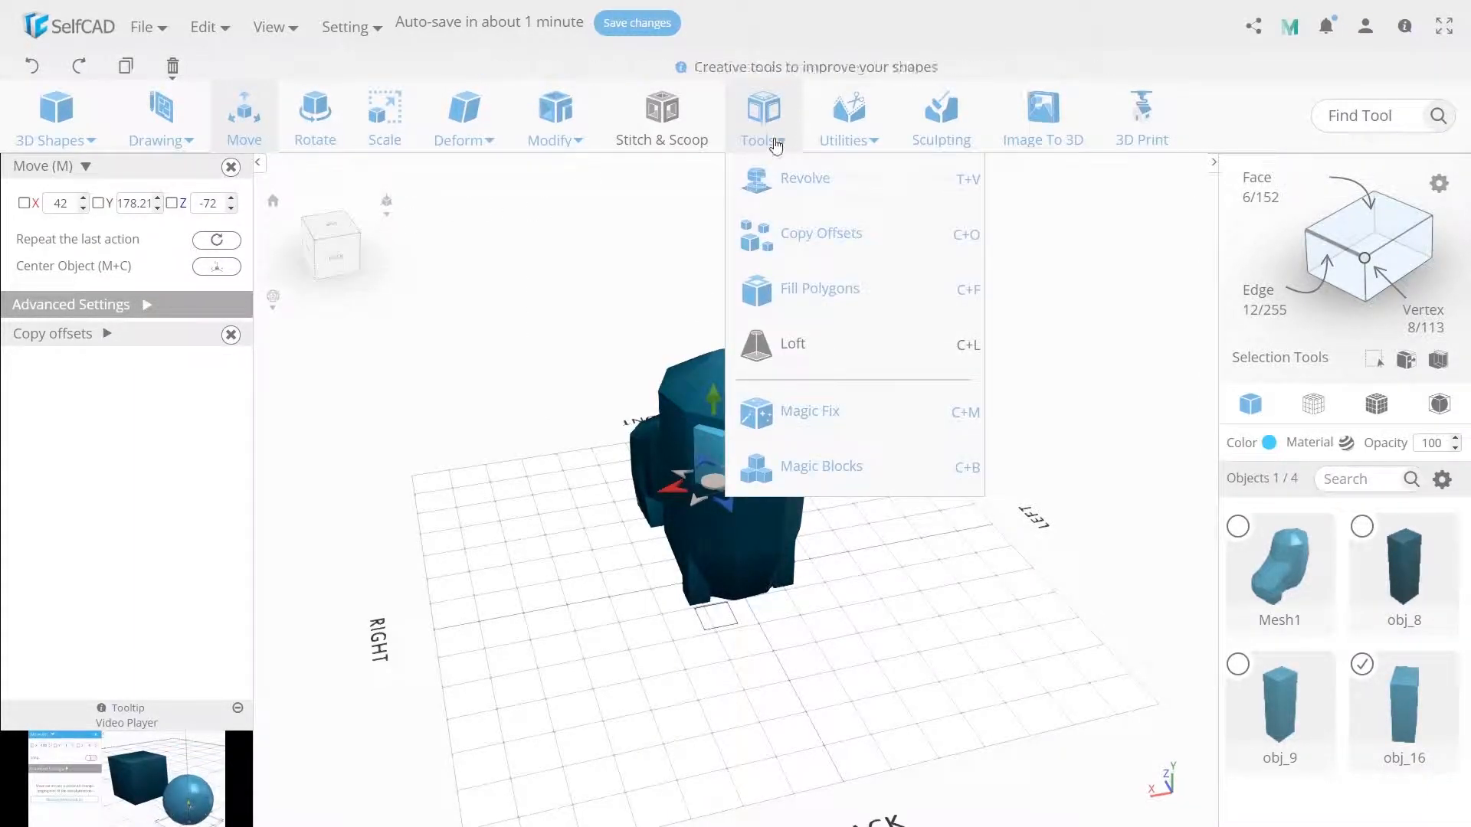
click(755, 244)
click(69, 361)
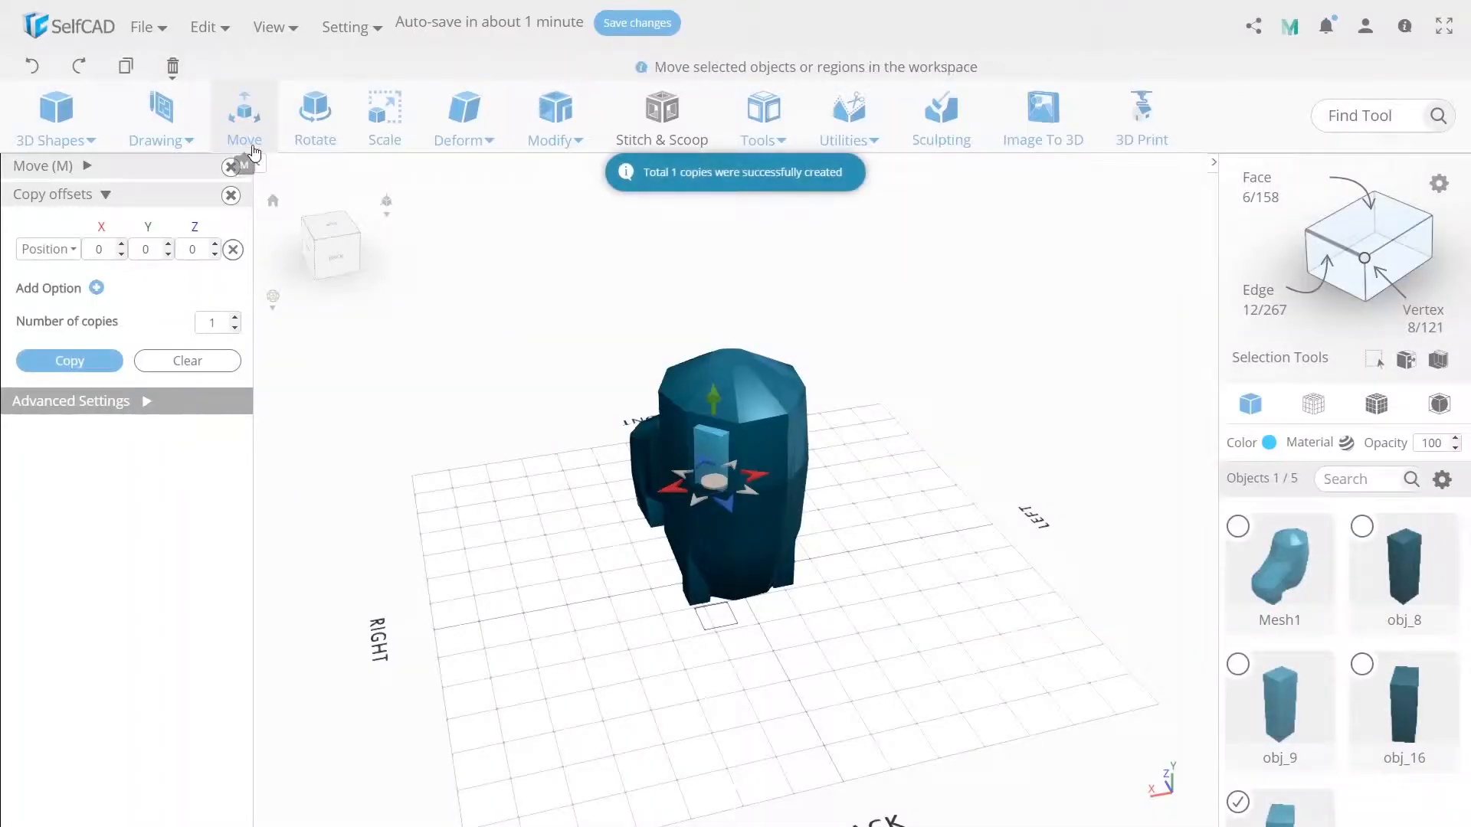
click(95, 167)
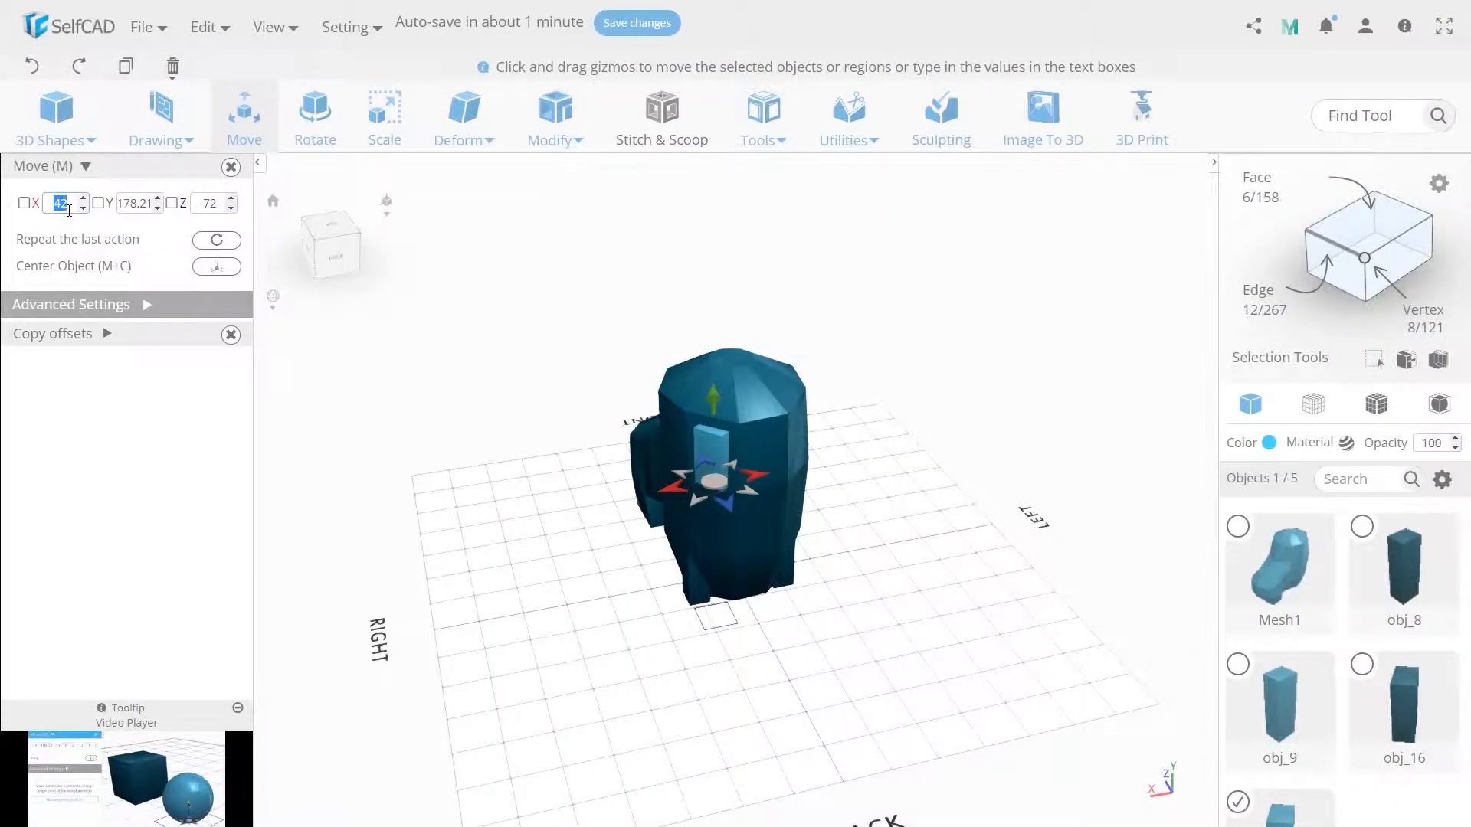
text(-42)
key(Return)
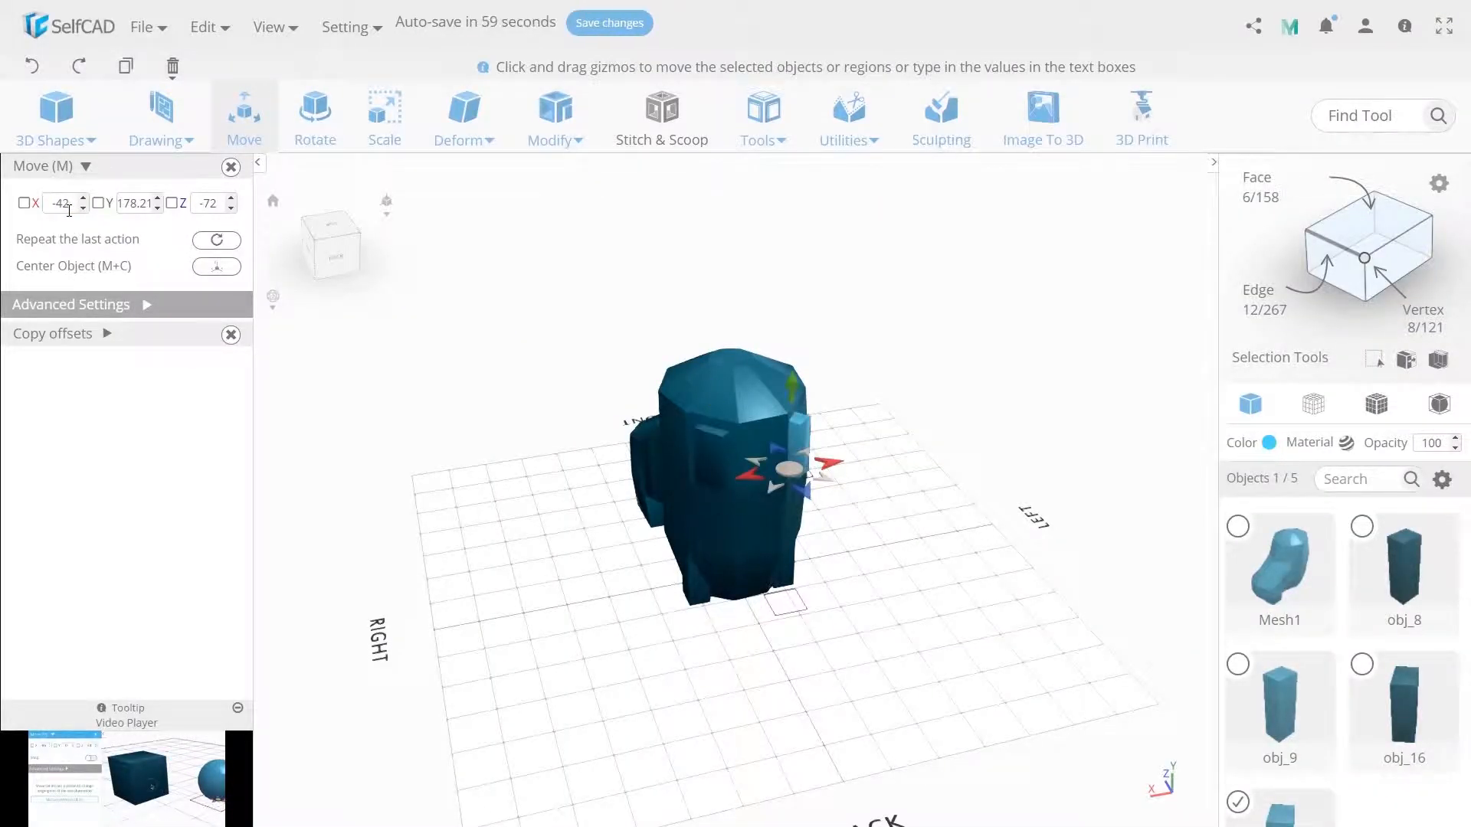
- Rotate the copied block 90 degrees about the Y axis
click(315, 142)
click(143, 204)
text(90)
key(Return)
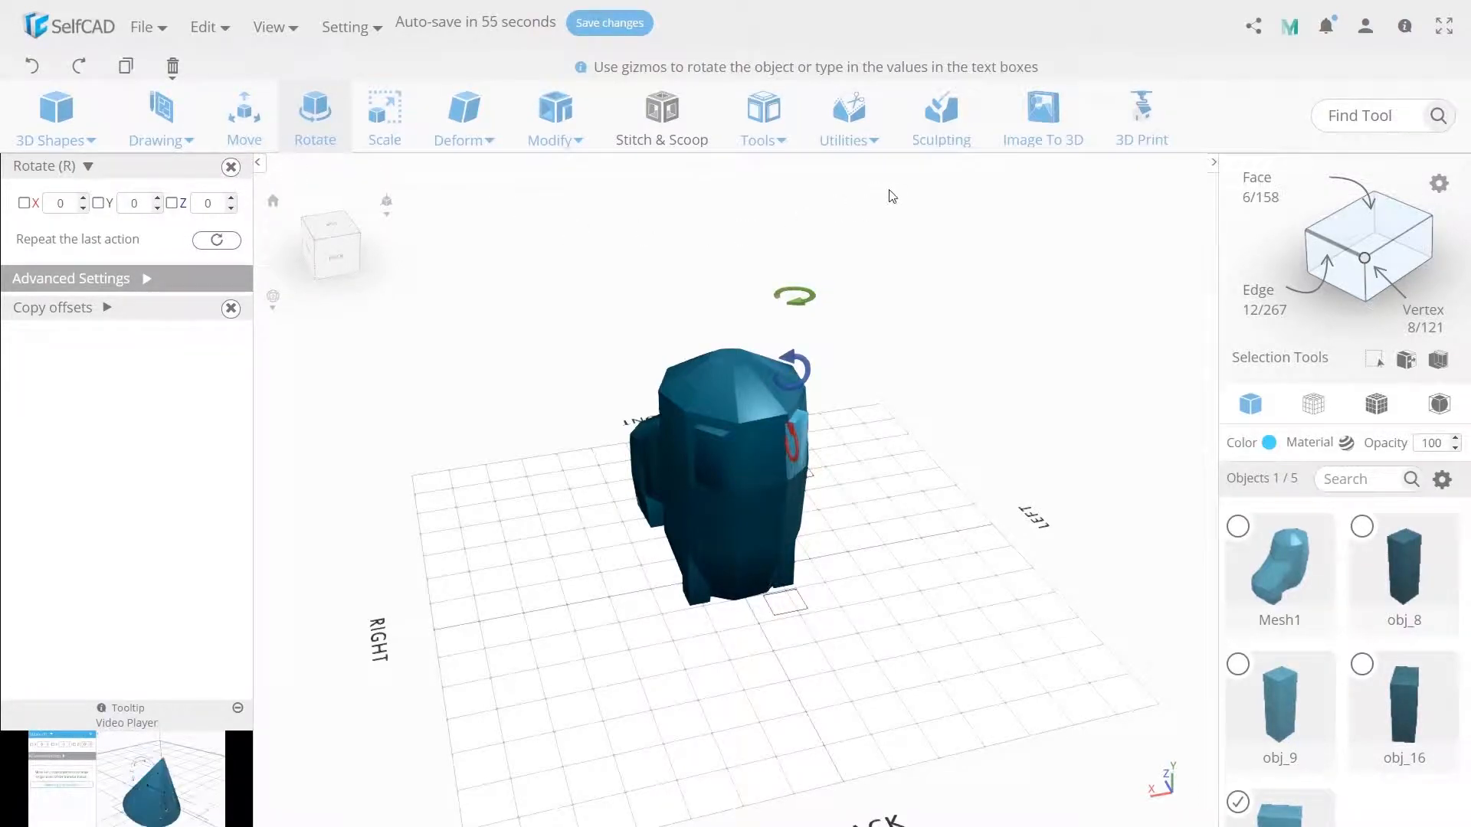
mouse_move(852, 141)
click(854, 357)
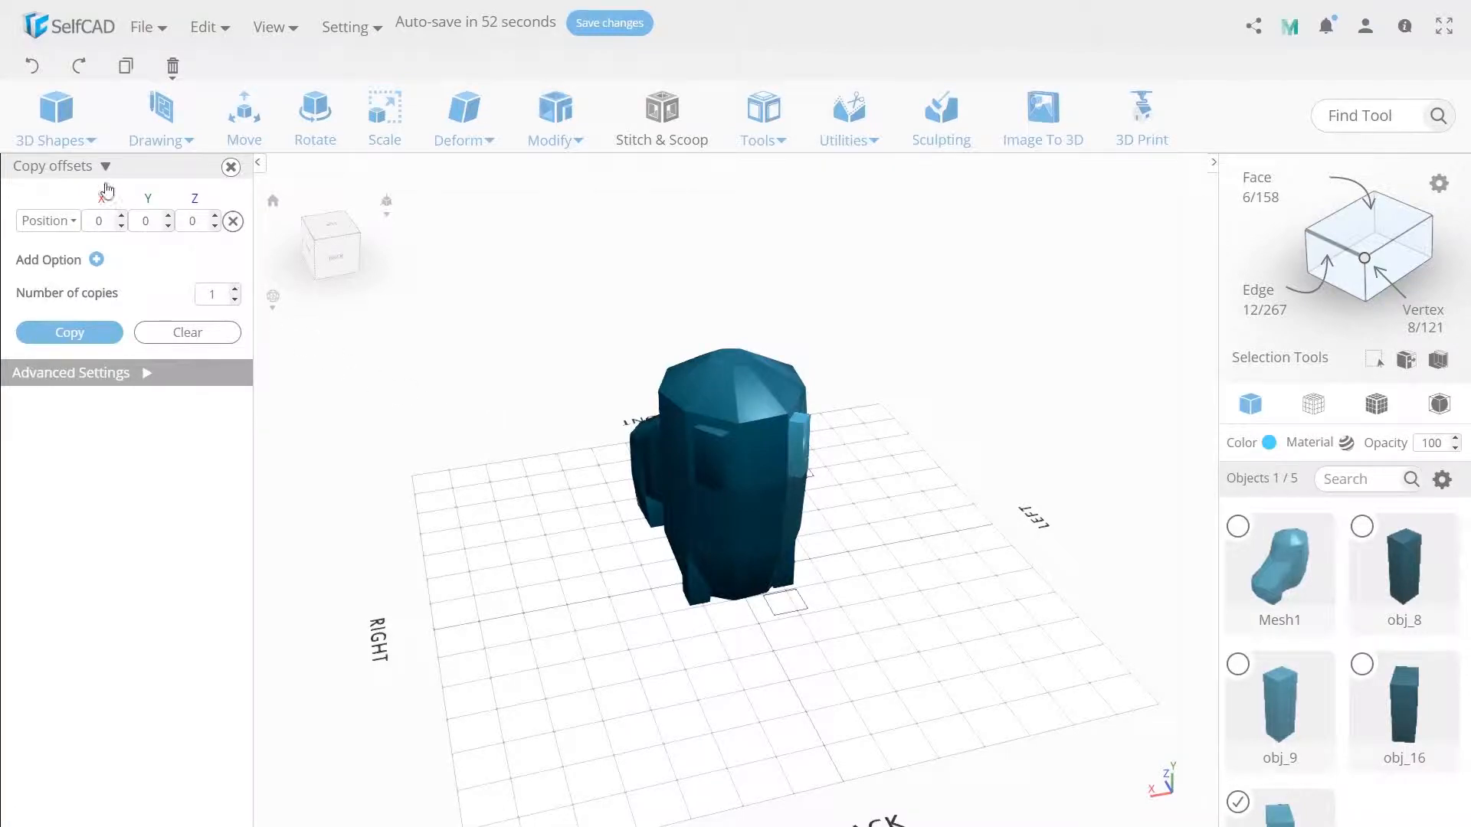
click(338, 136)
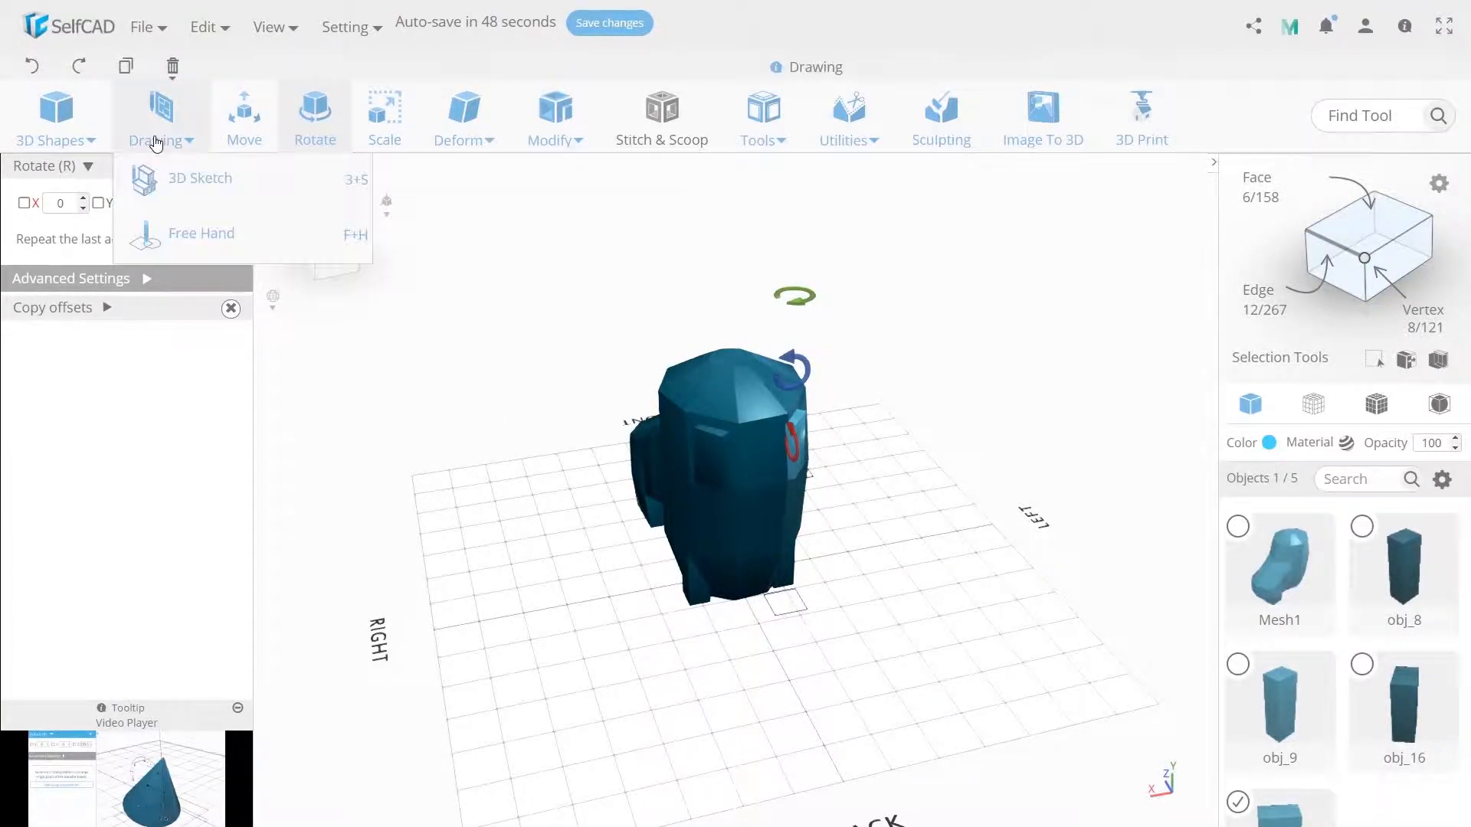
- Move the copied block slightly to fit it against the opposite angled face of the boot's back
click(243, 123)
right_drag(718, 580, 675, 576)
scroll(803, 501, up, 3)
drag(727, 481, 738, 470)
right_drag(604, 642, 779, 573)
- Subtract both upper back blocks, obj_17 and obj_16, from Mesh1 with a Stitch & Scoop Difference
shift+click(779, 573)
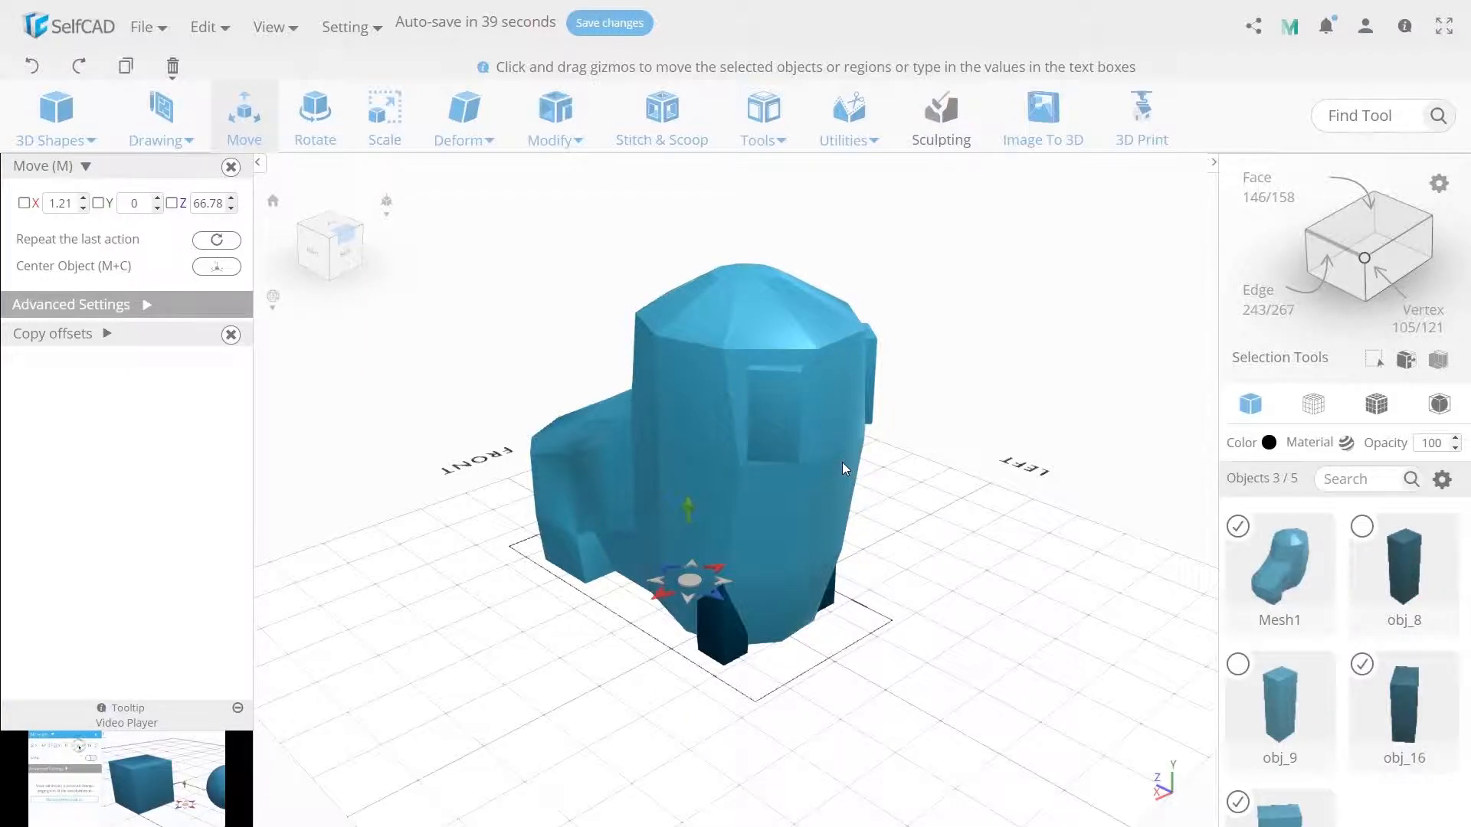
click(677, 134)
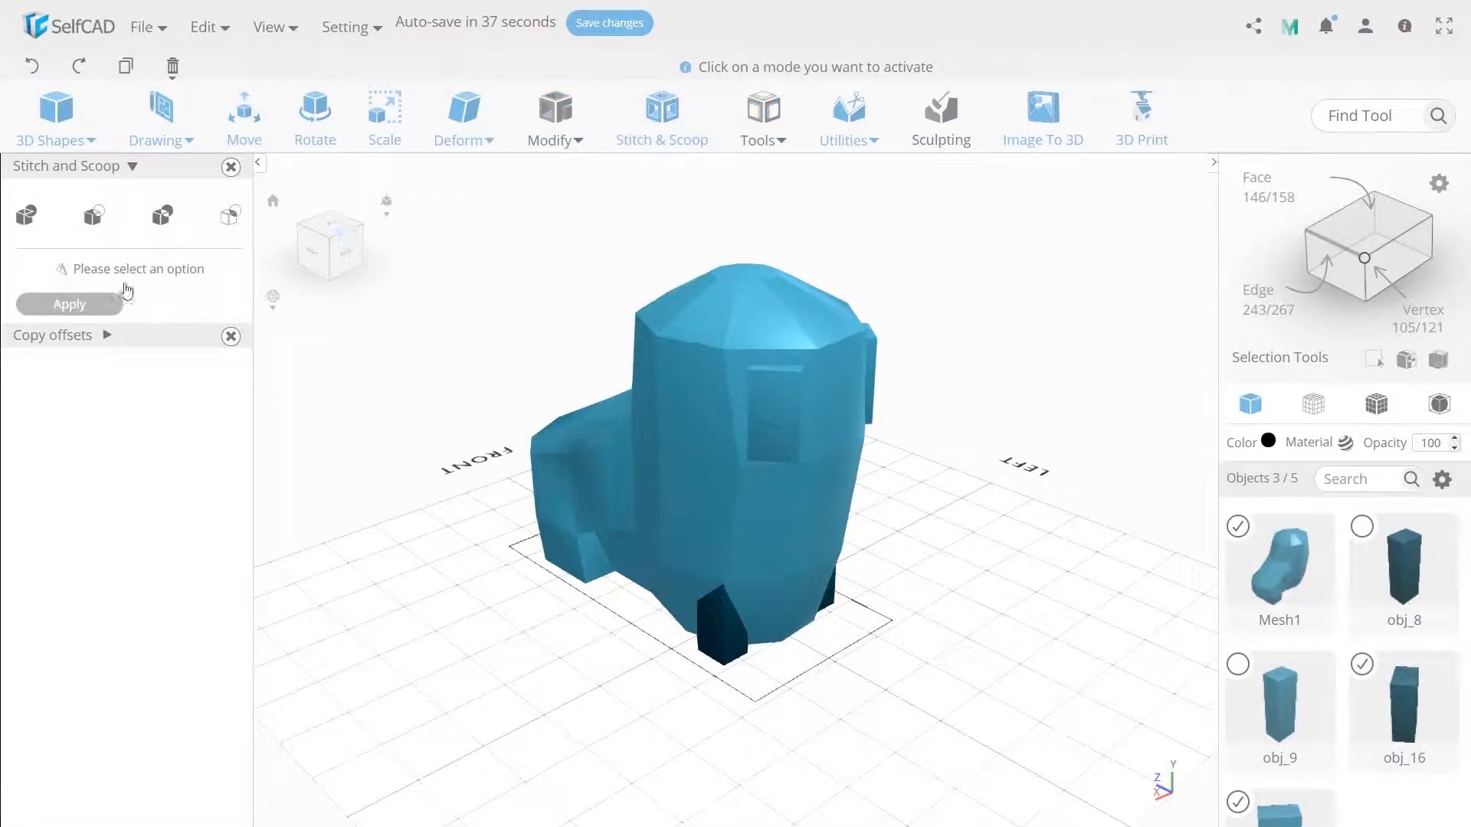
click(105, 217)
click(62, 293)
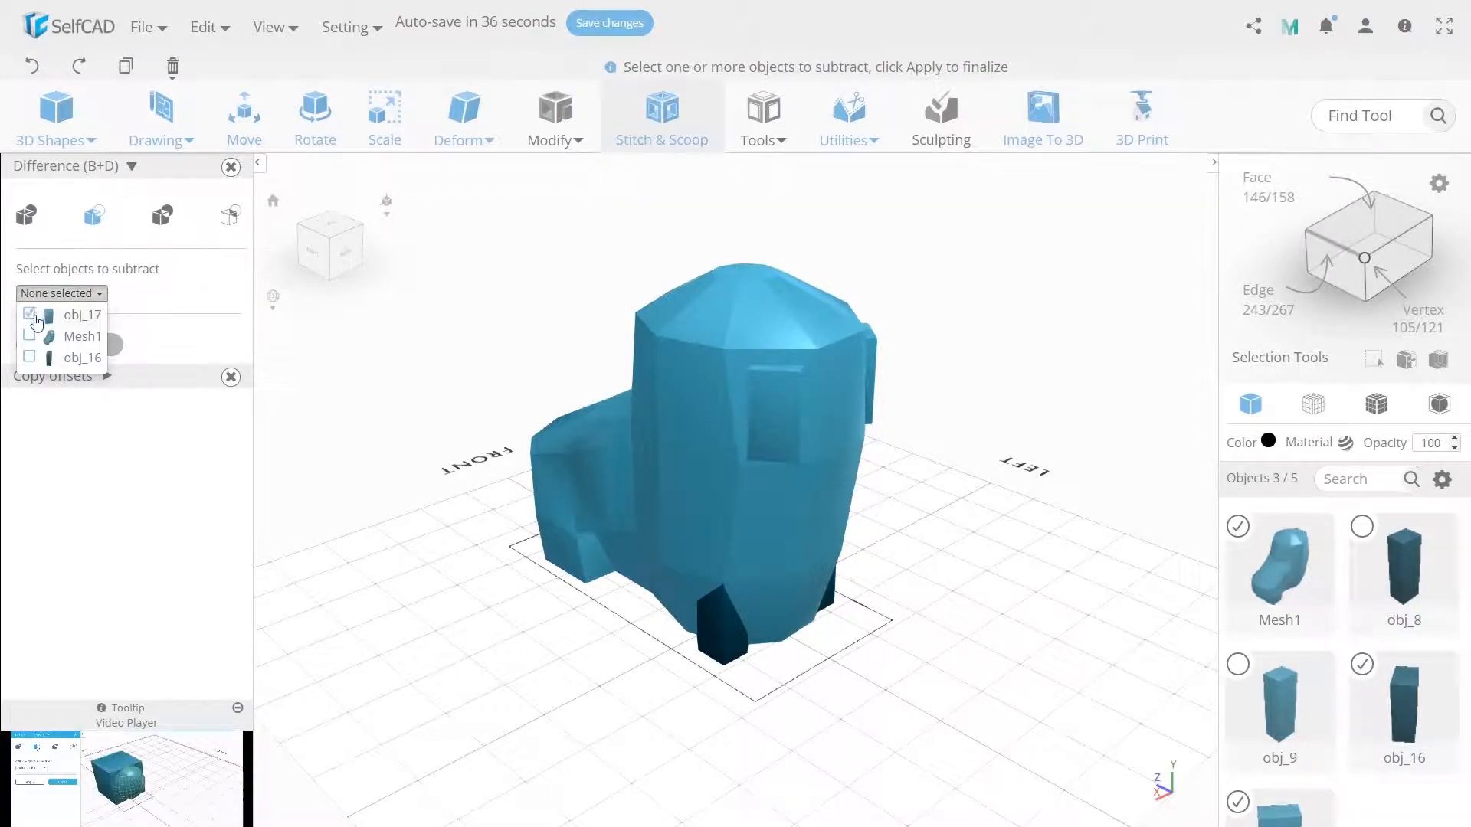
click(32, 317)
click(31, 336)
click(82, 583)
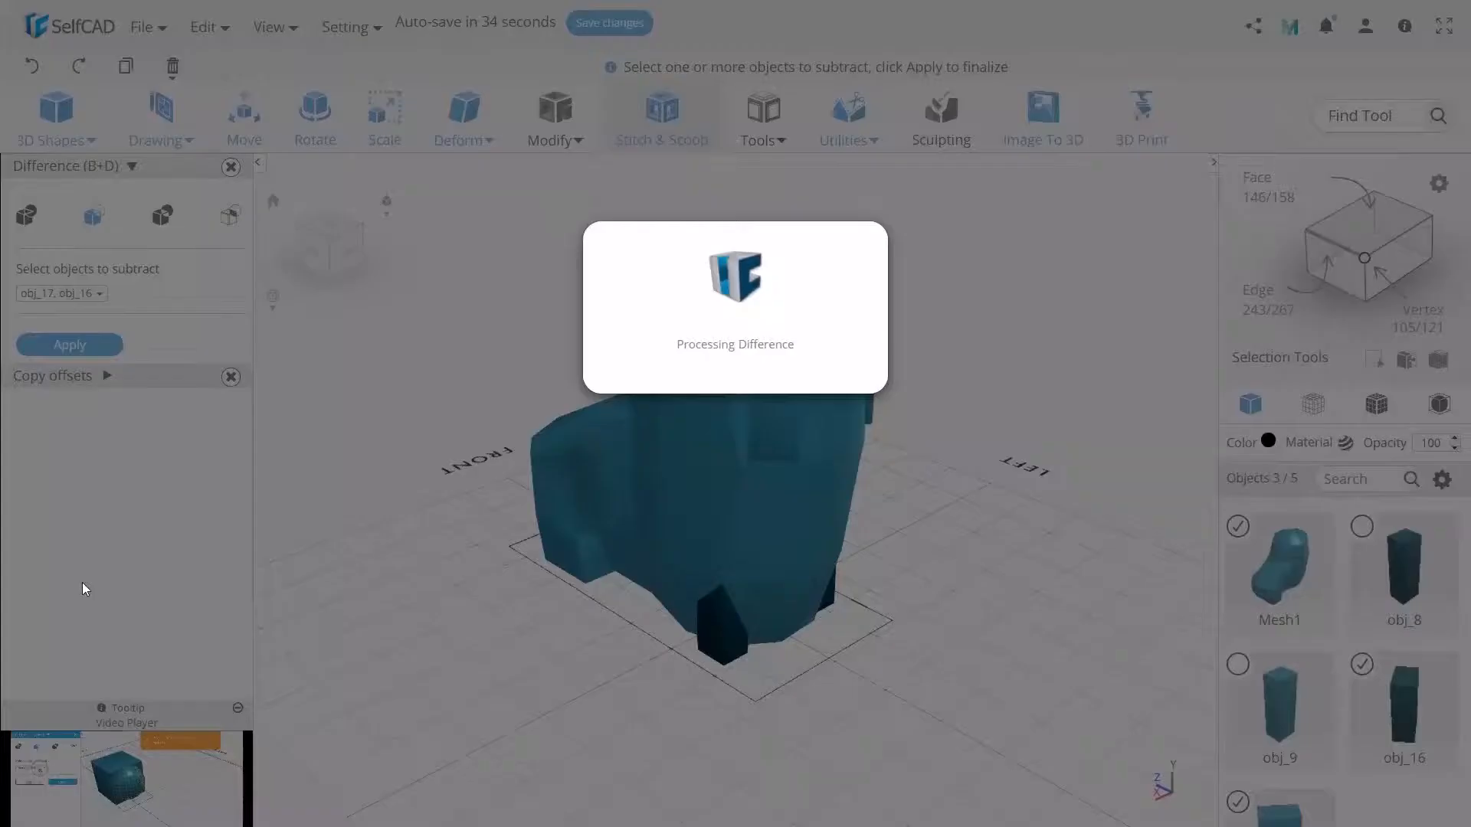
click(99, 346)
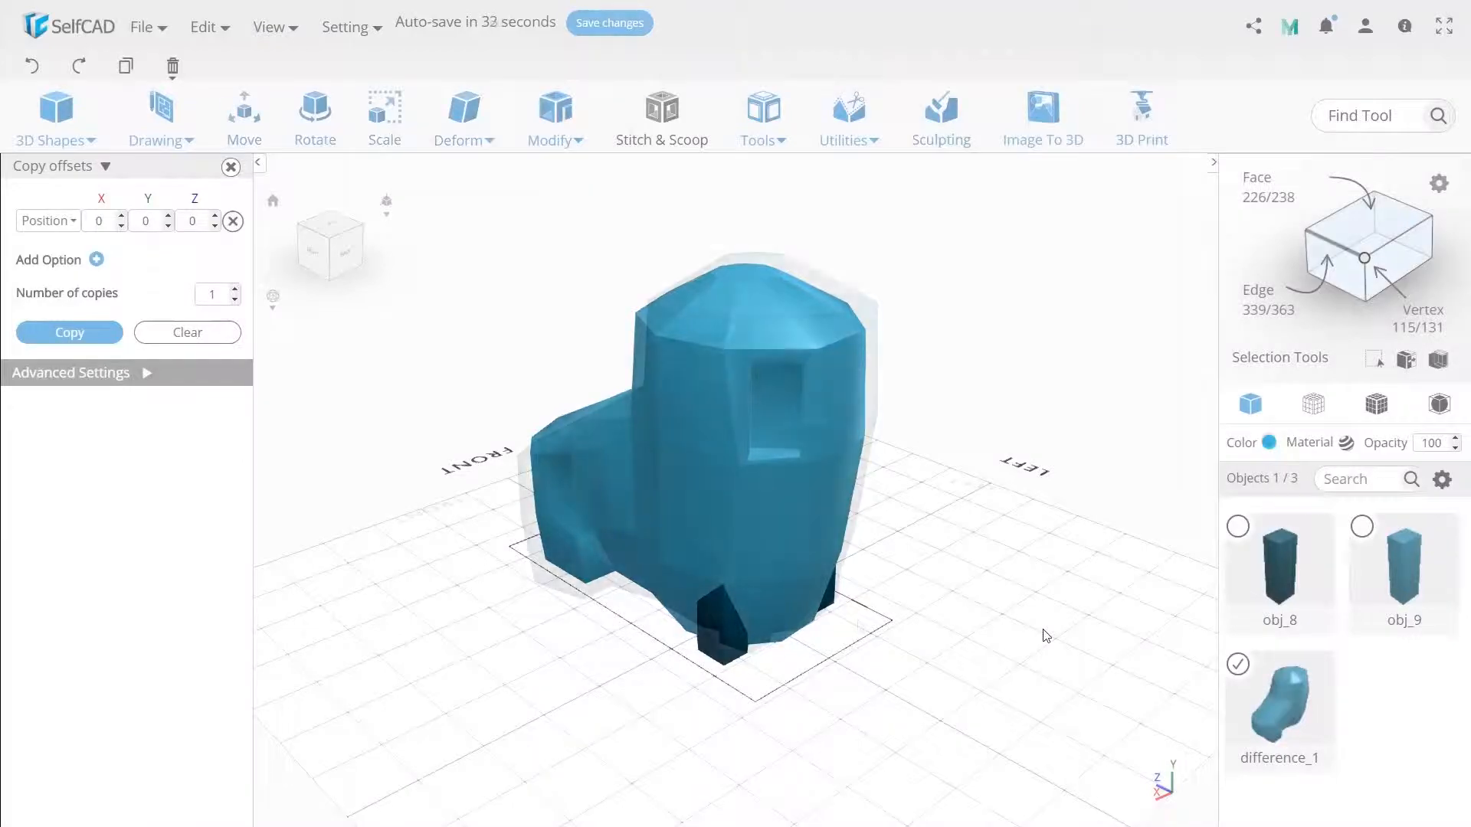
- Create a 25 x 25 x 25 cube and move it to the boot's back at about X 3, Y 139, Z -91
click(56, 139)
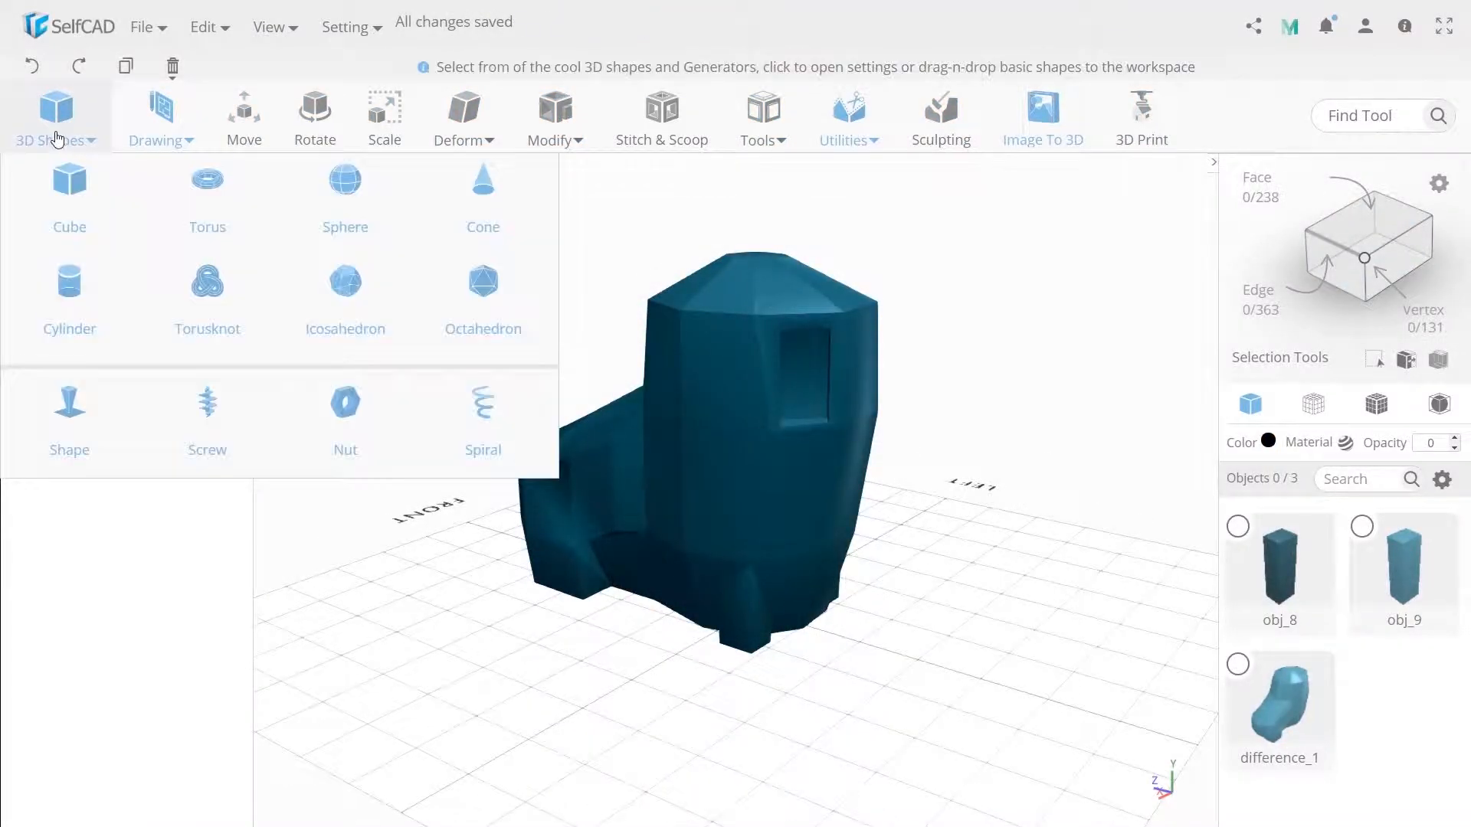
click(48, 200)
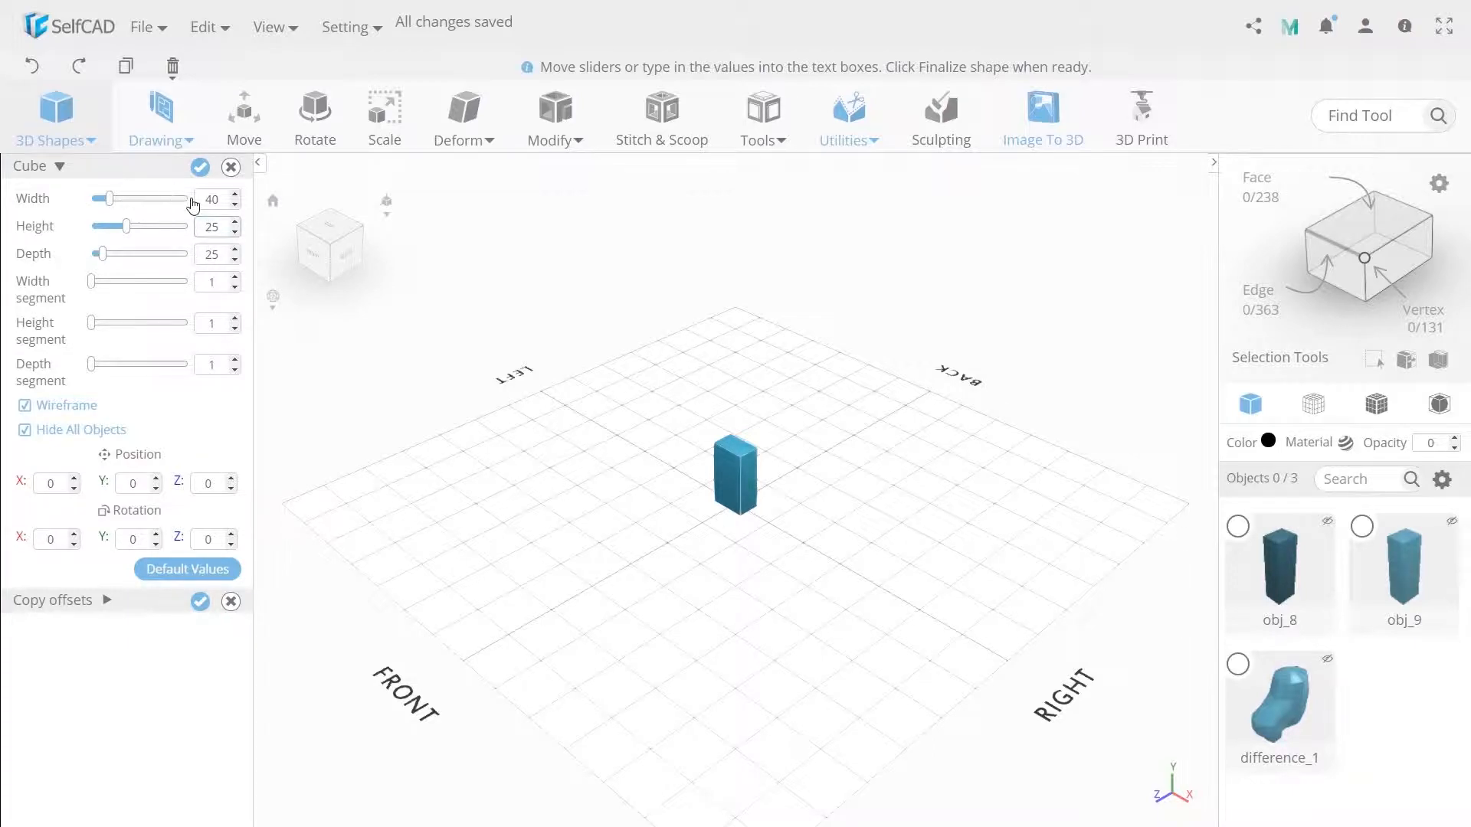
double_click(211, 199)
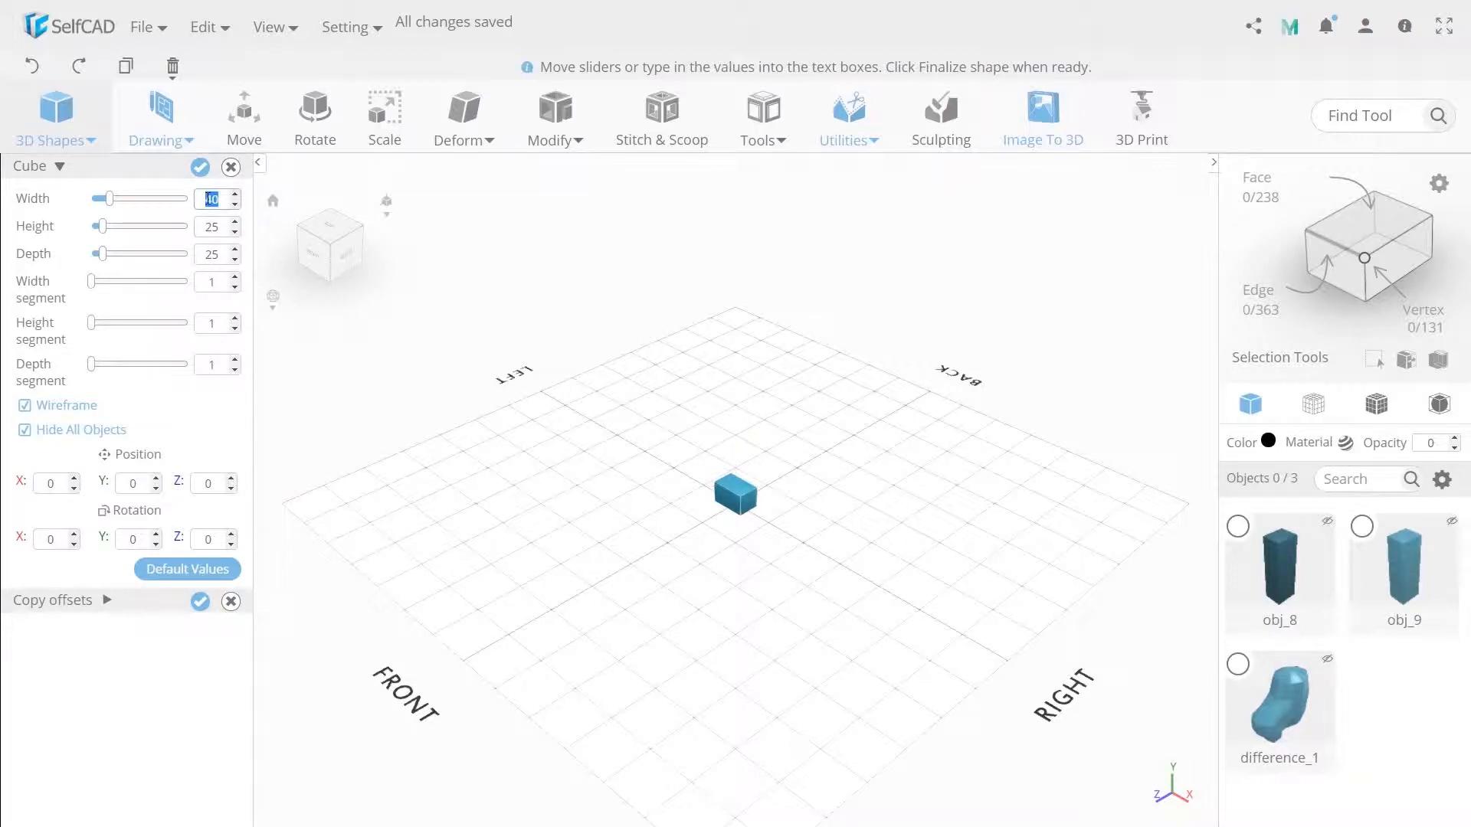
click(200, 168)
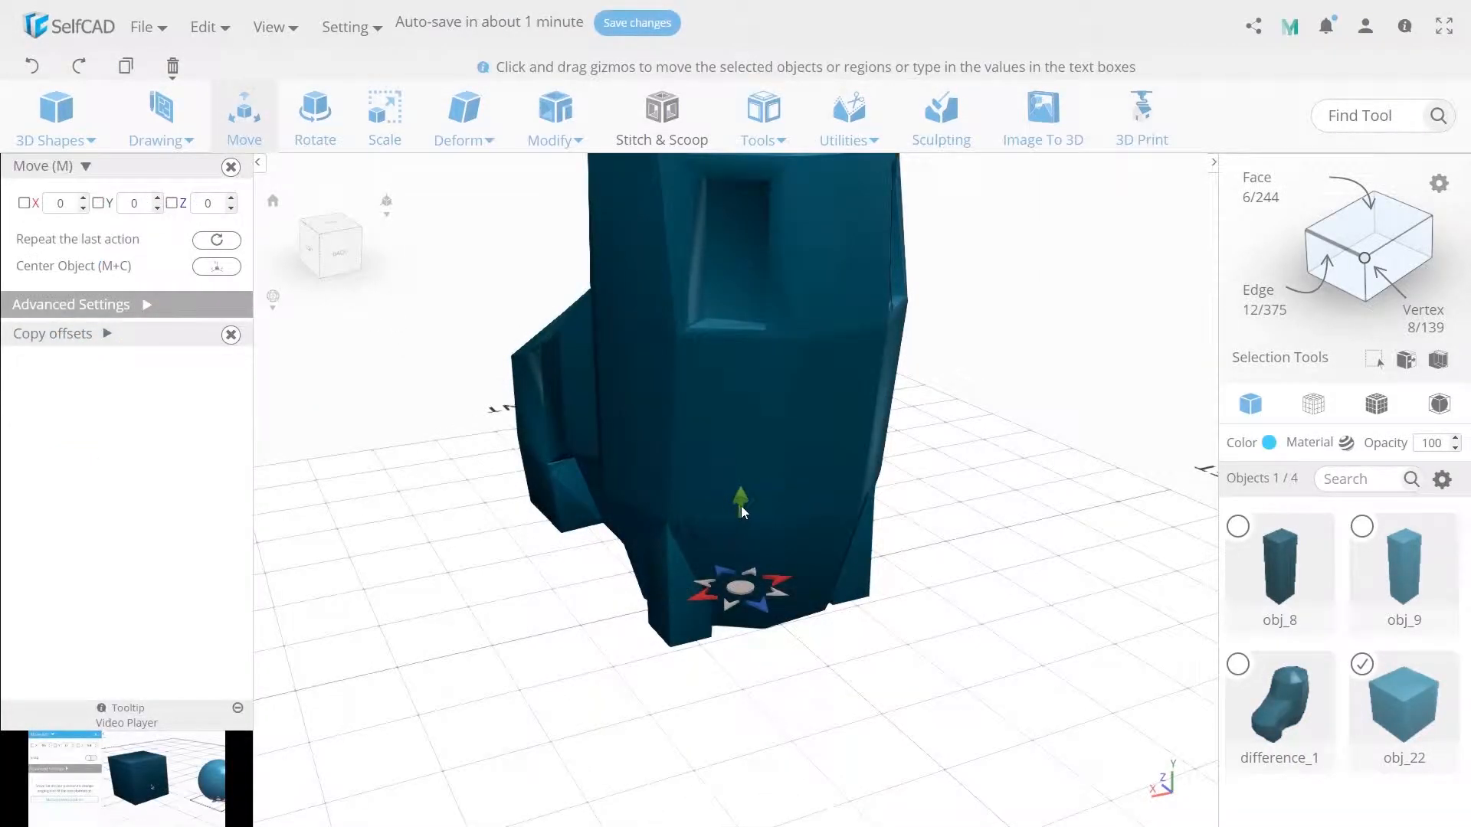
drag(742, 506, 821, 408)
scroll(826, 489, down, 5)
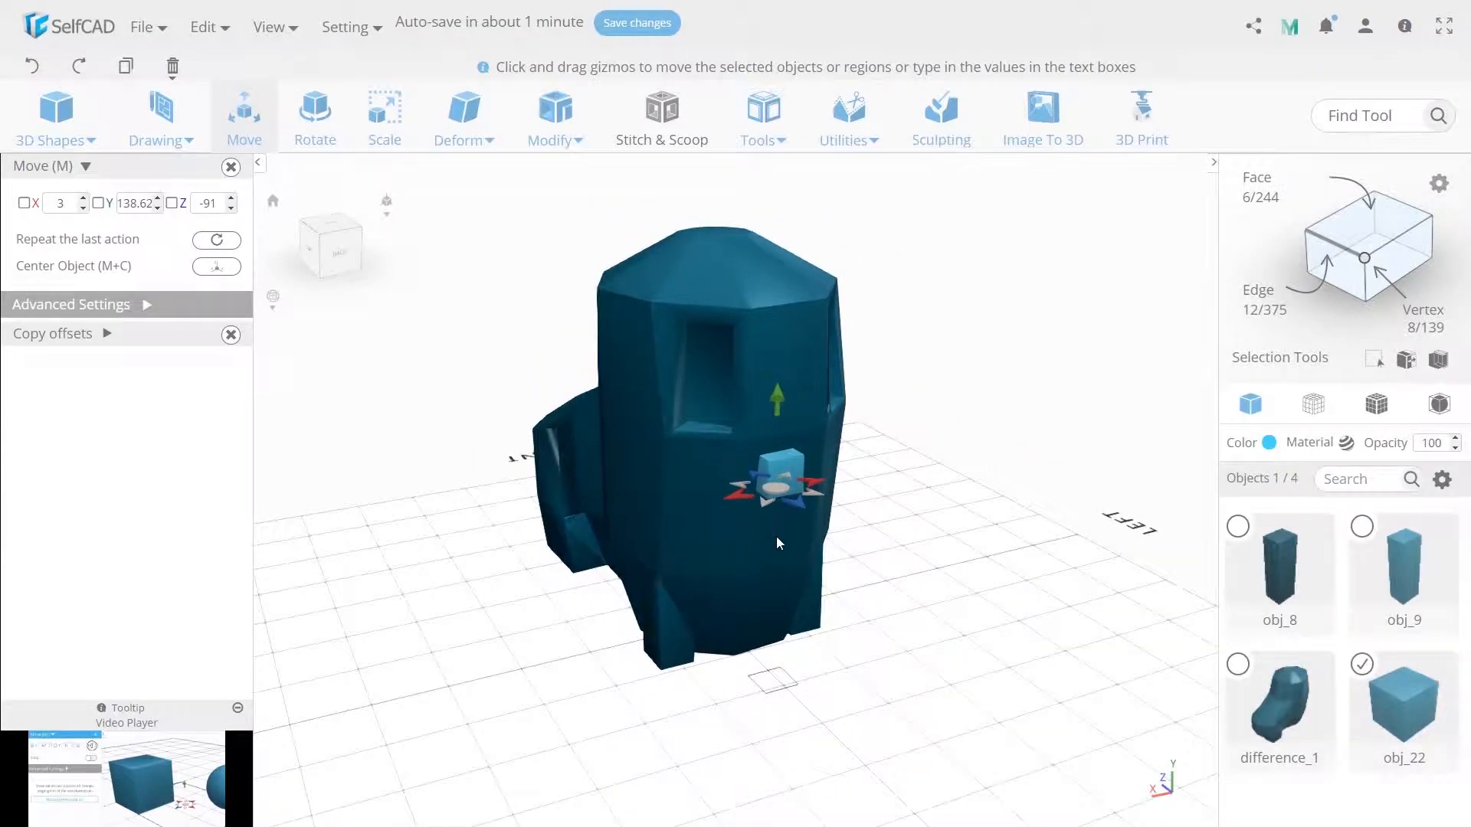
- Scale the new cube proportionally to 15 on all axes with Keep Proportion enabled
click(383, 119)
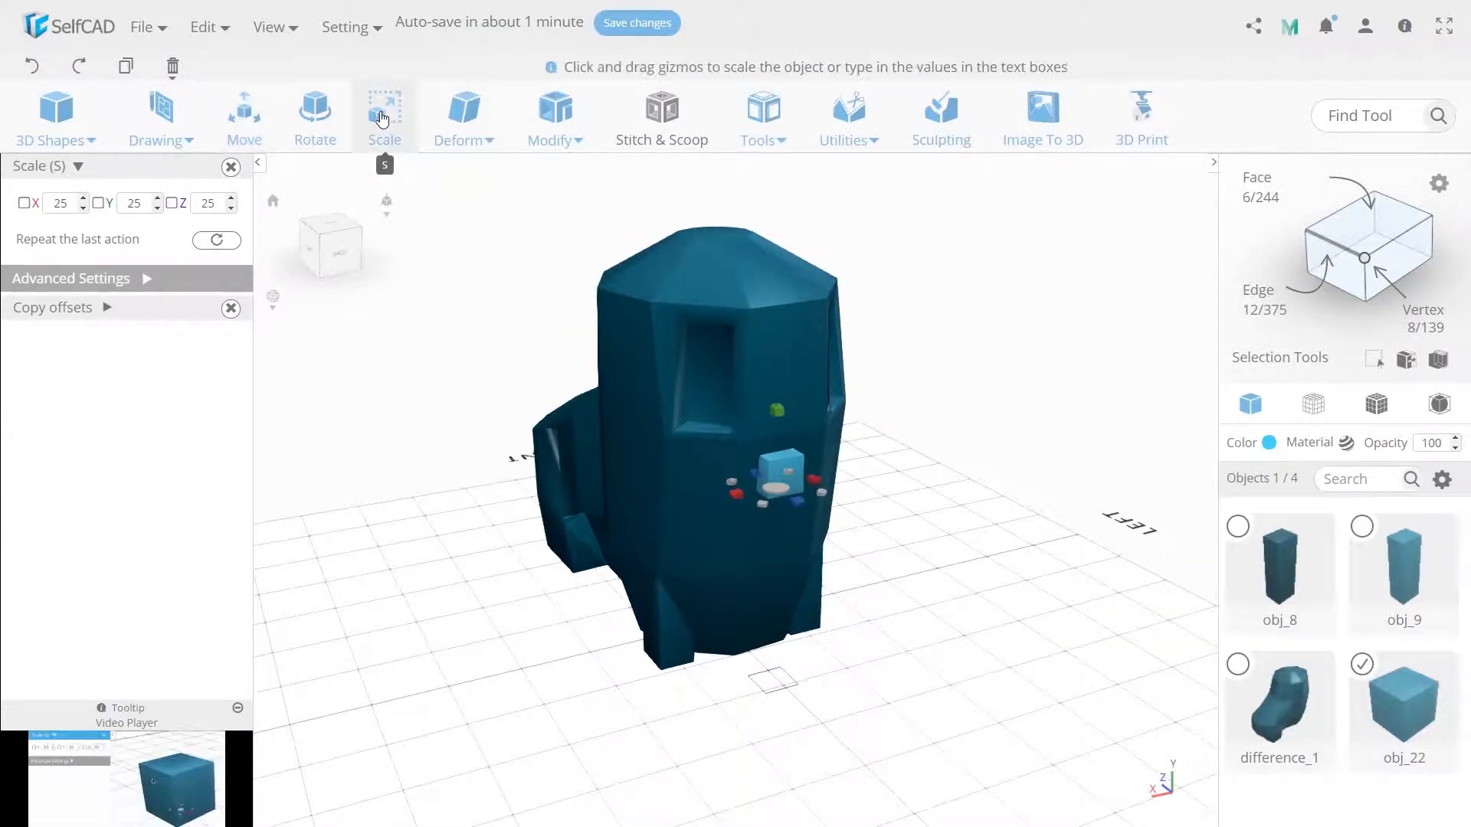
click(154, 287)
click(213, 357)
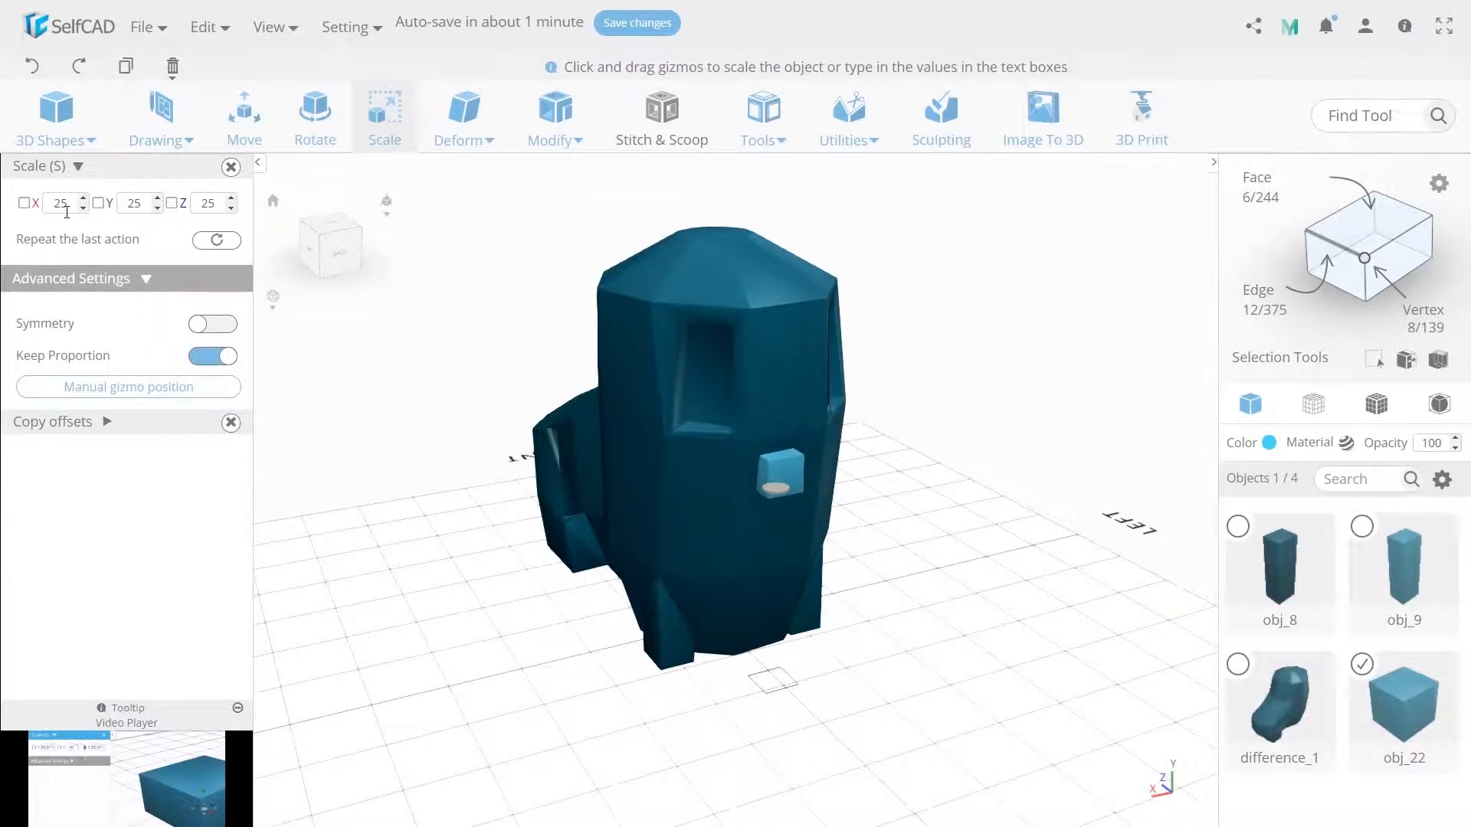
text(15)
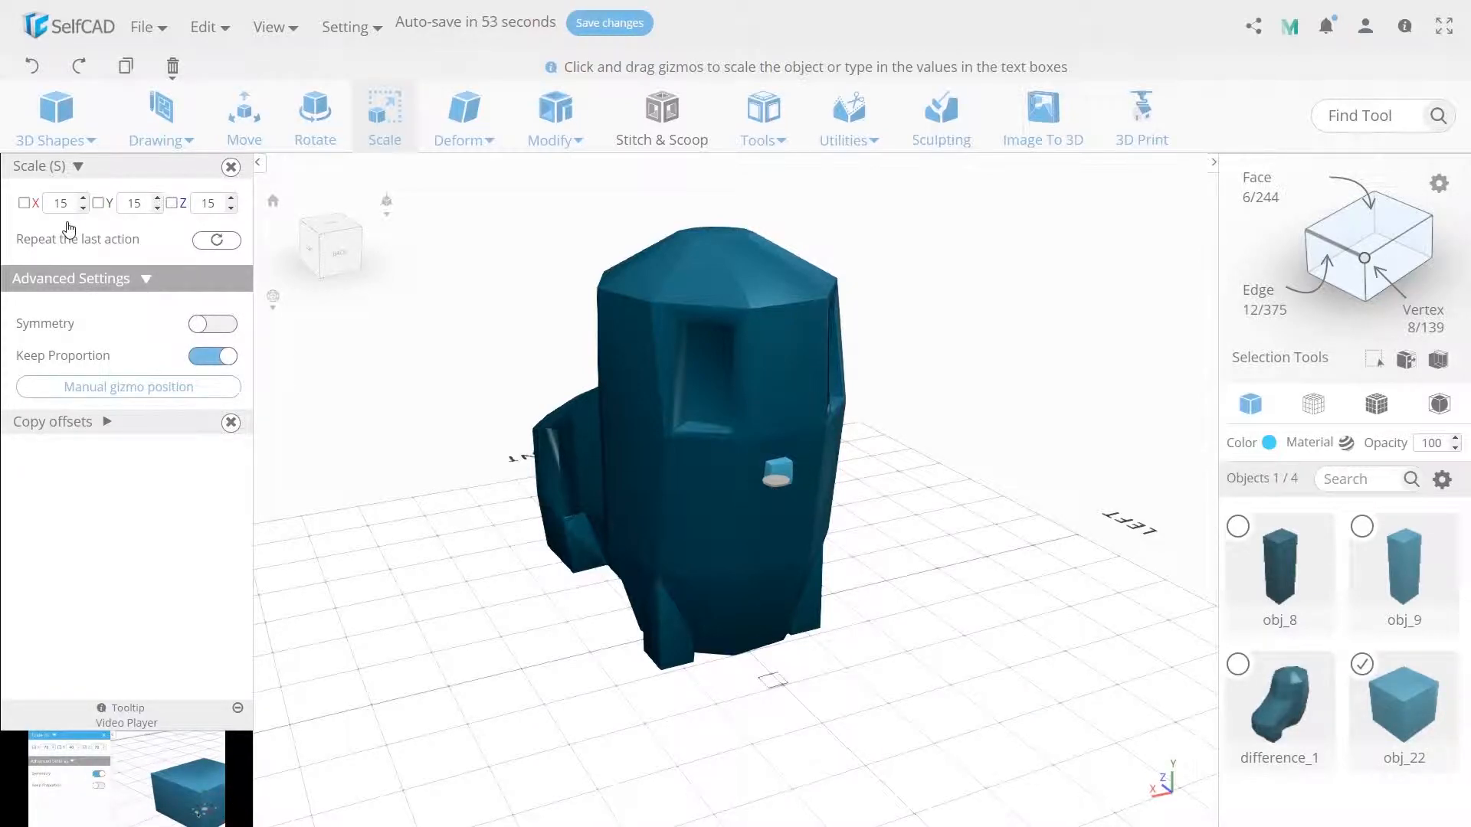
- Rotate the small cube slightly about the Y axis and set it into the boot's back at about X -1, Y 129, Z -87
click(317, 130)
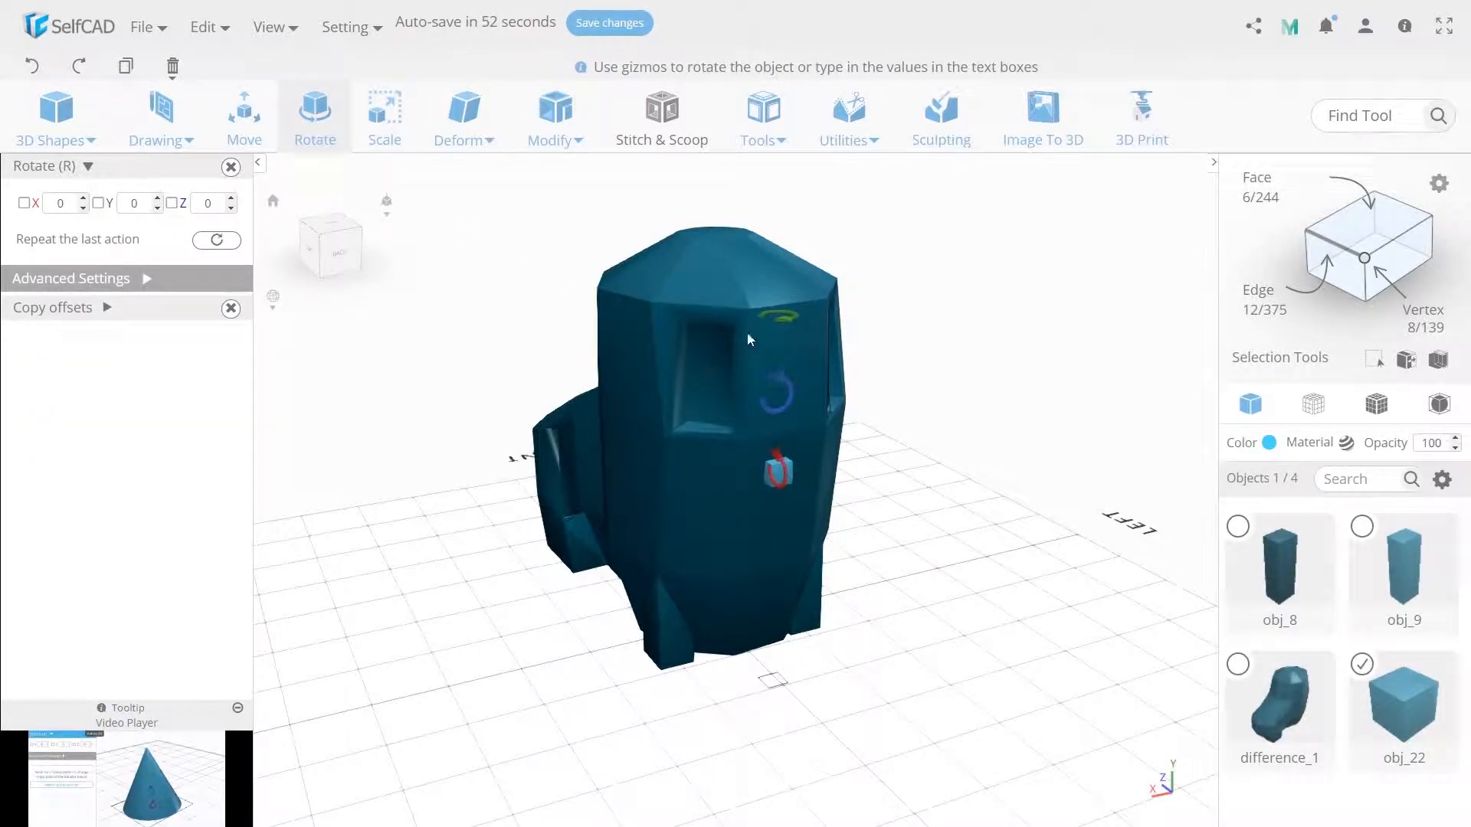
drag(783, 322, 628, 476)
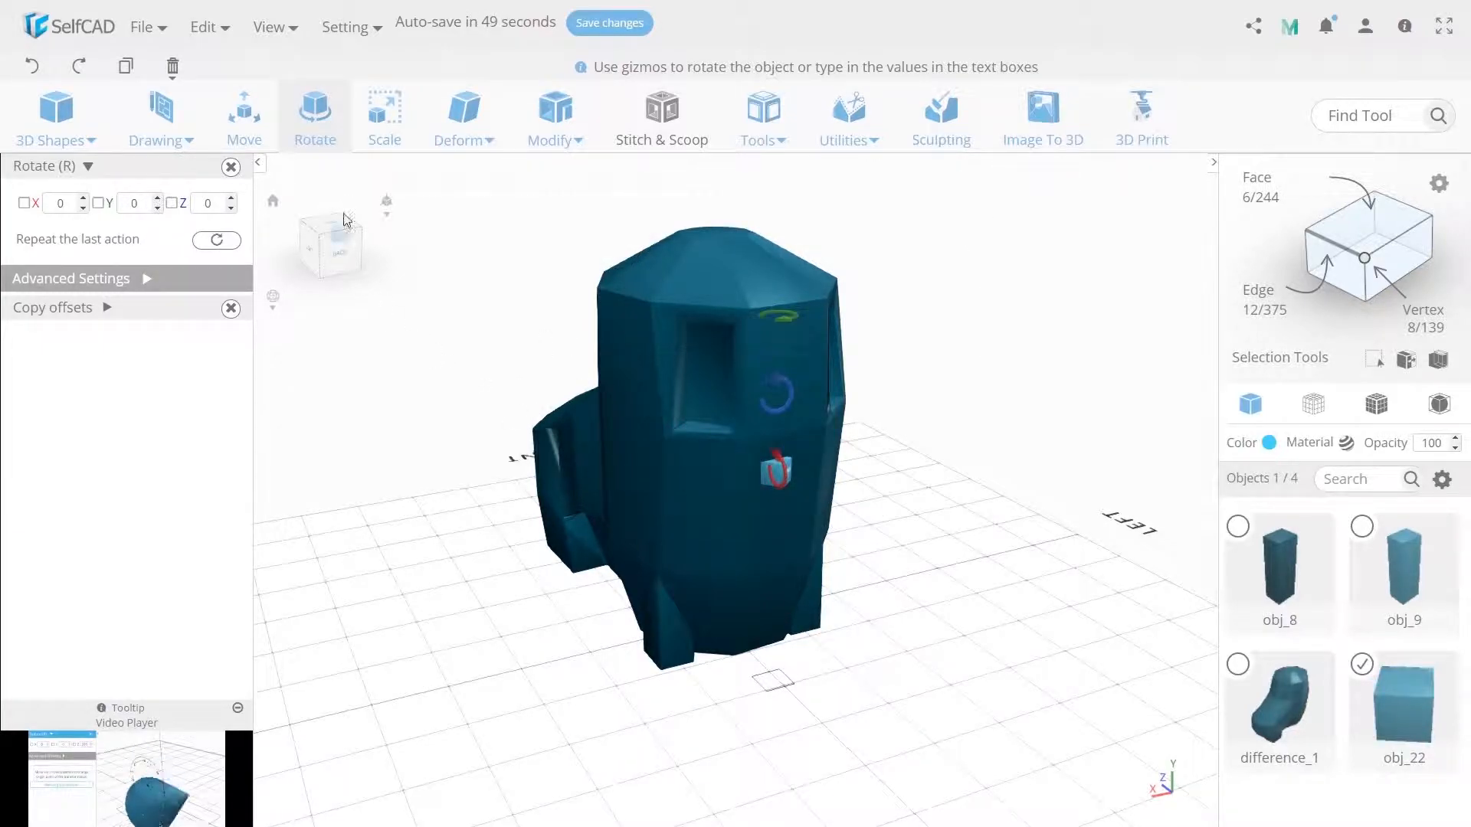
click(245, 118)
drag(778, 490, 781, 487)
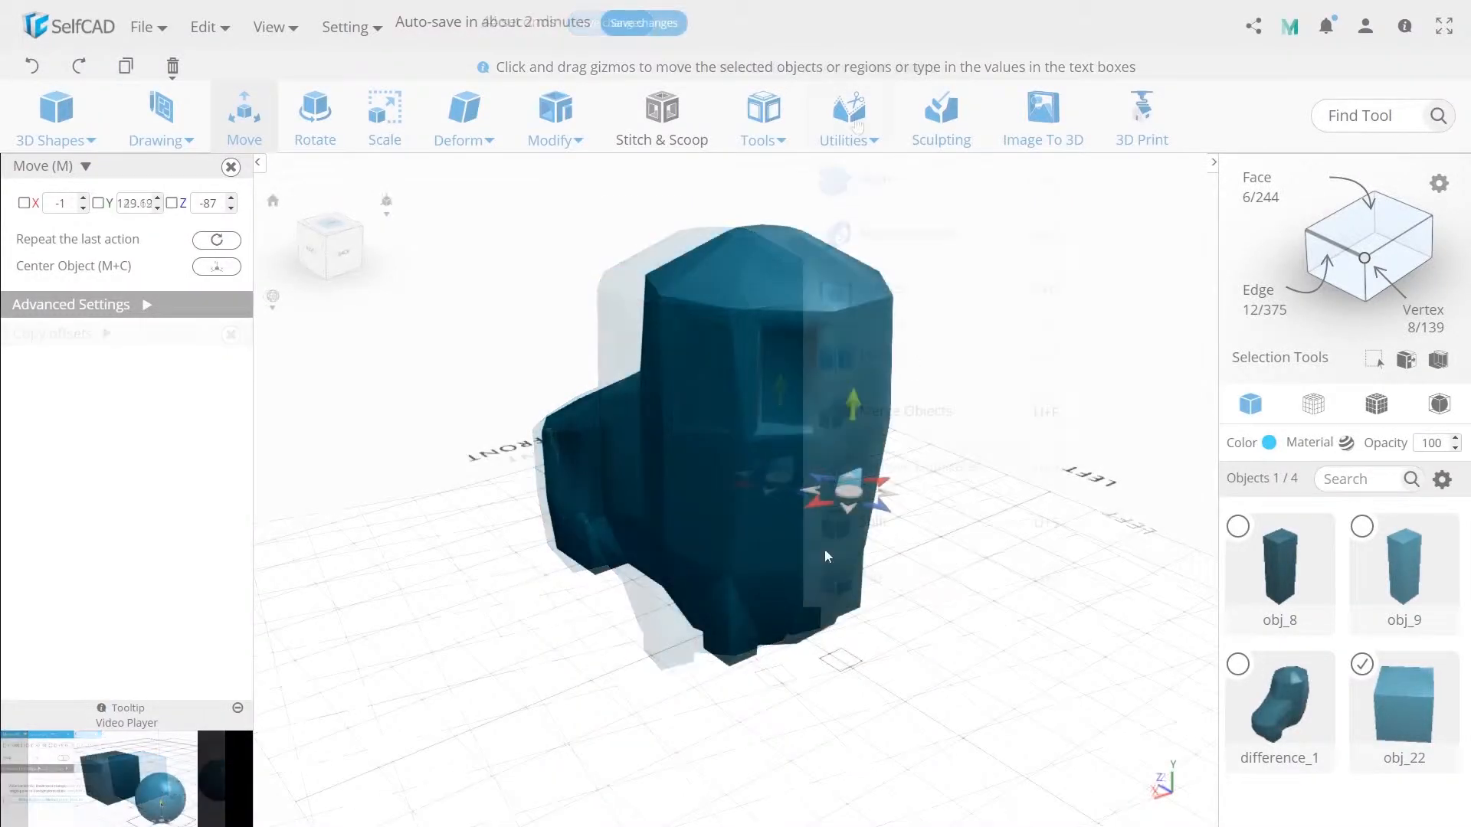
- Copy the small cube, place the copy below the back recess at about X 49, Y 150, Z -67, and rotate it to fit the surface
key(ctrl+c)
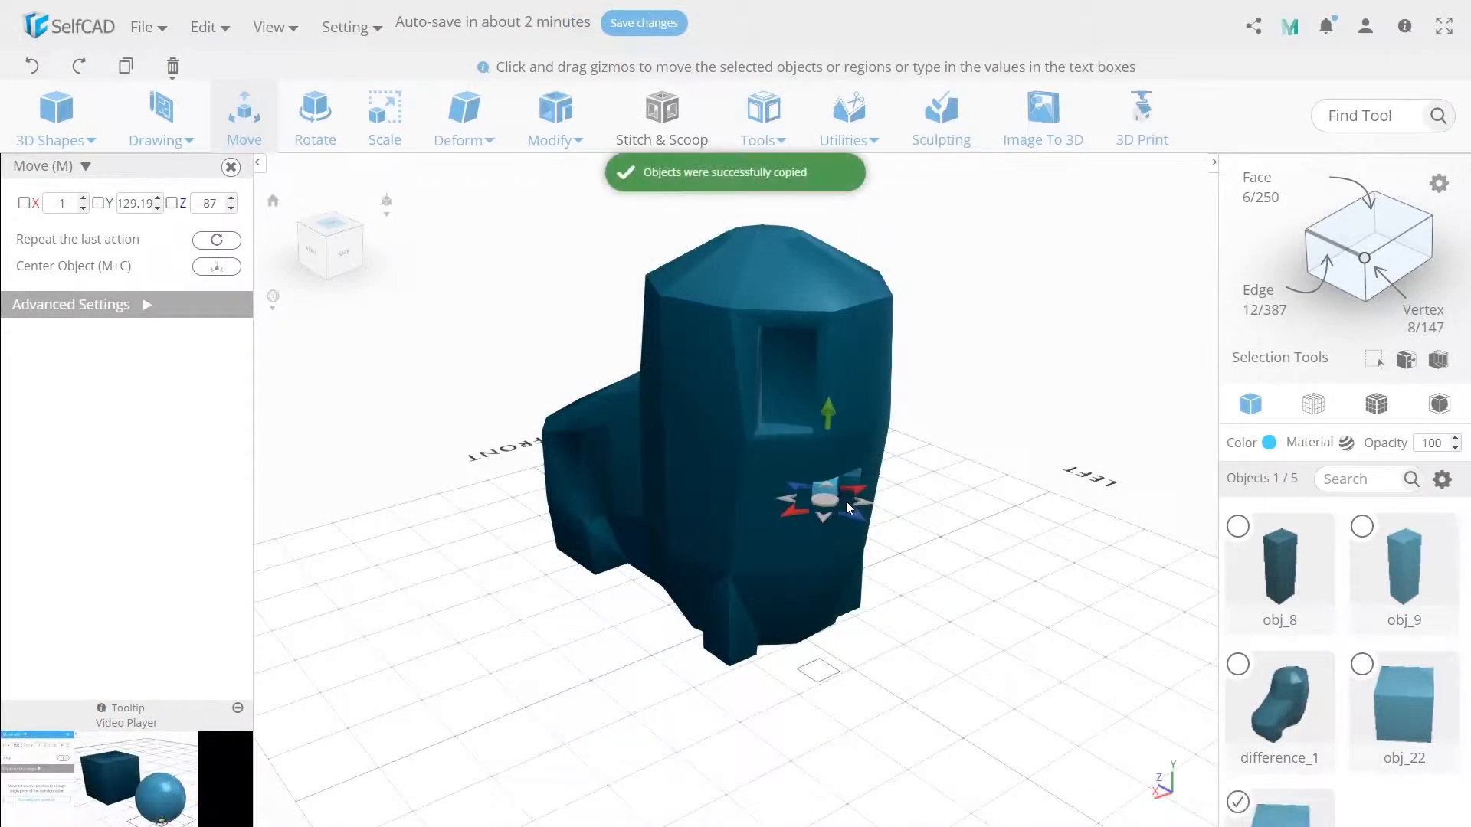
drag(824, 503, 771, 502)
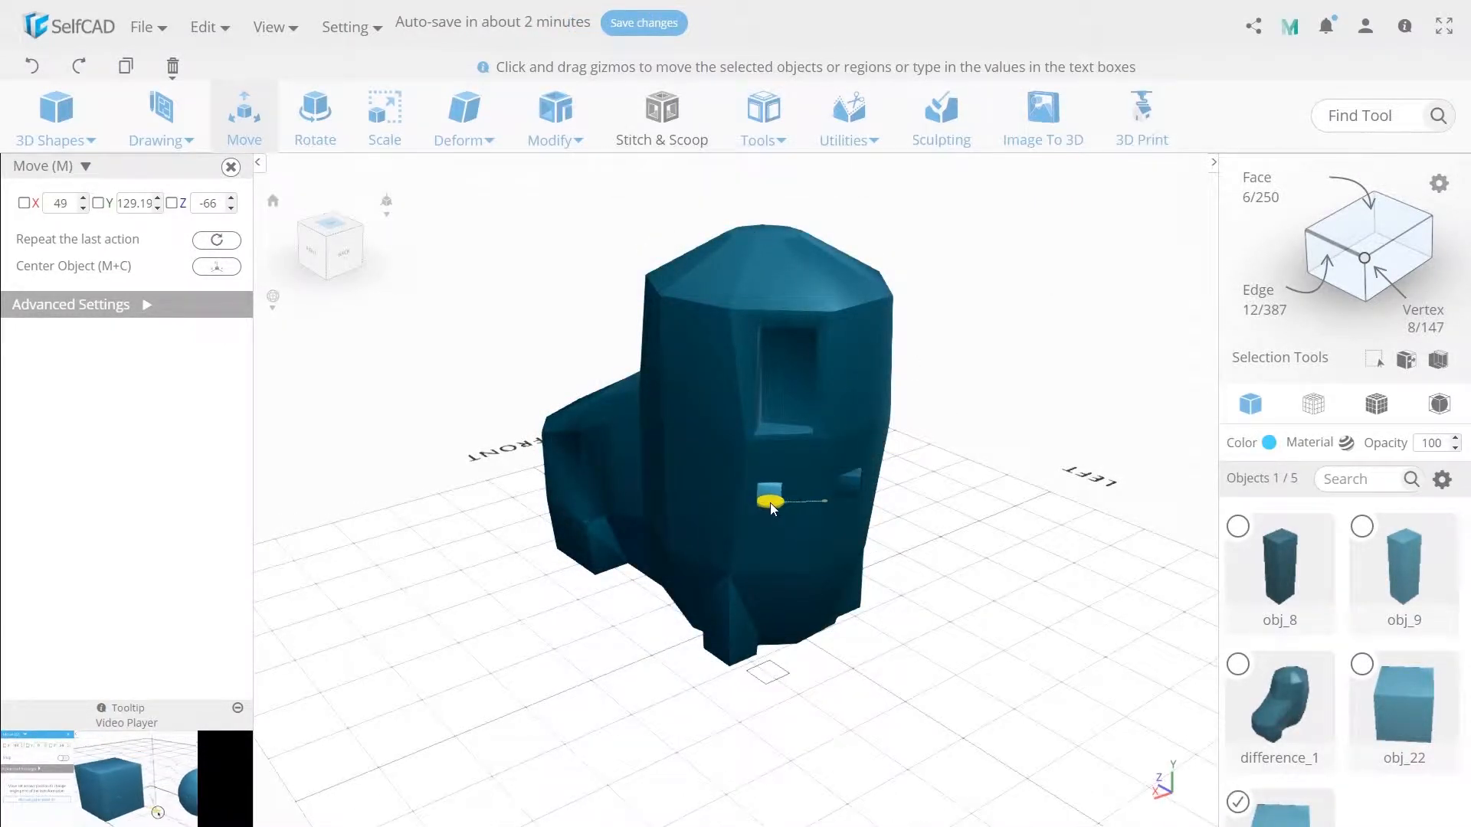
drag(770, 426, 768, 399)
key(r)
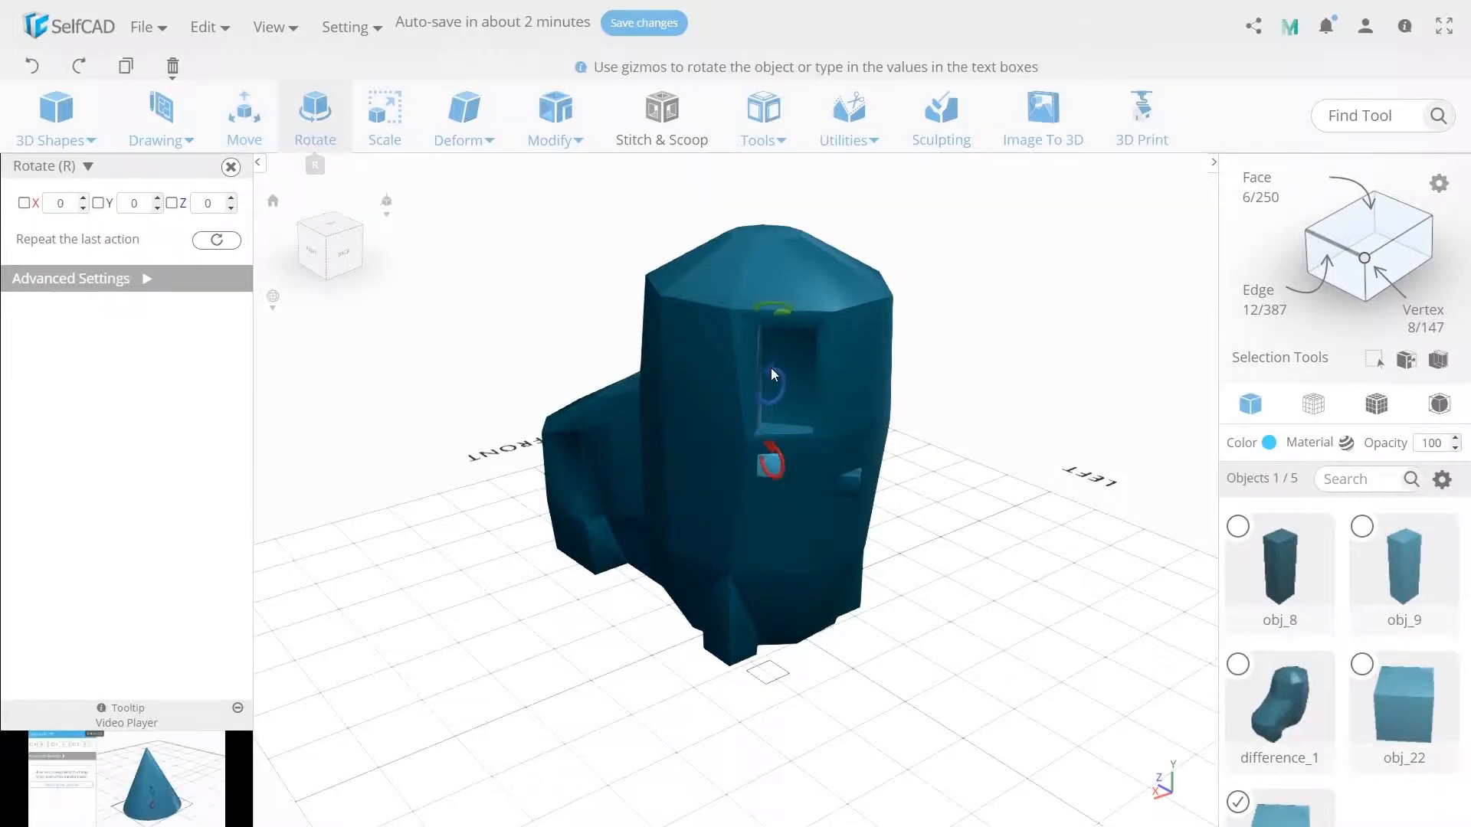
click(244, 115)
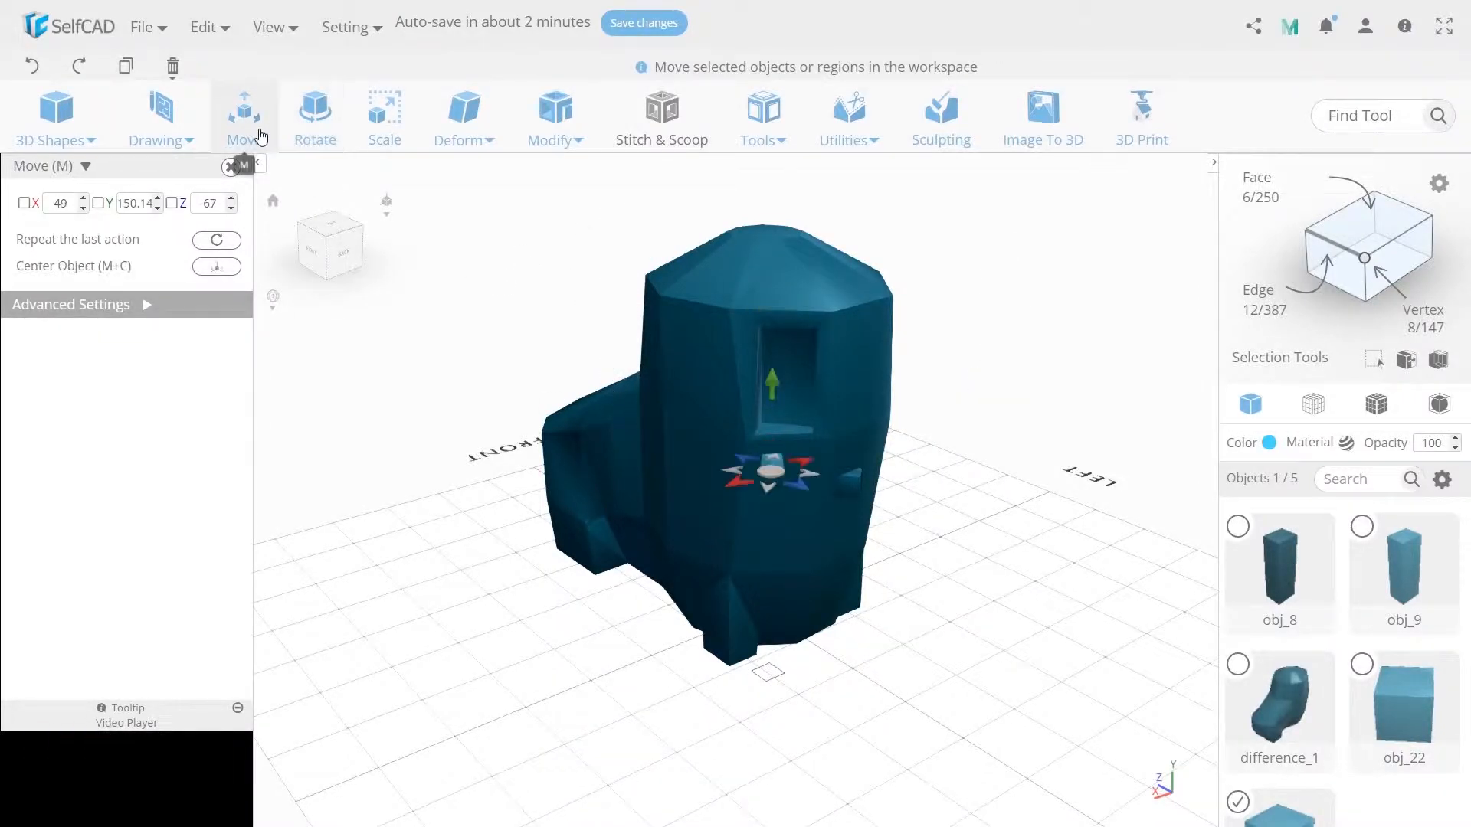
- Copy the cube again onto the boot's right side at about X 72, Y 162, Z -29 and turn it about the Y axis
key(ctrl+c)
right_drag(780, 475, 812, 496)
drag(810, 506, 742, 491)
drag(743, 429, 743, 400)
drag(748, 452, 750, 472)
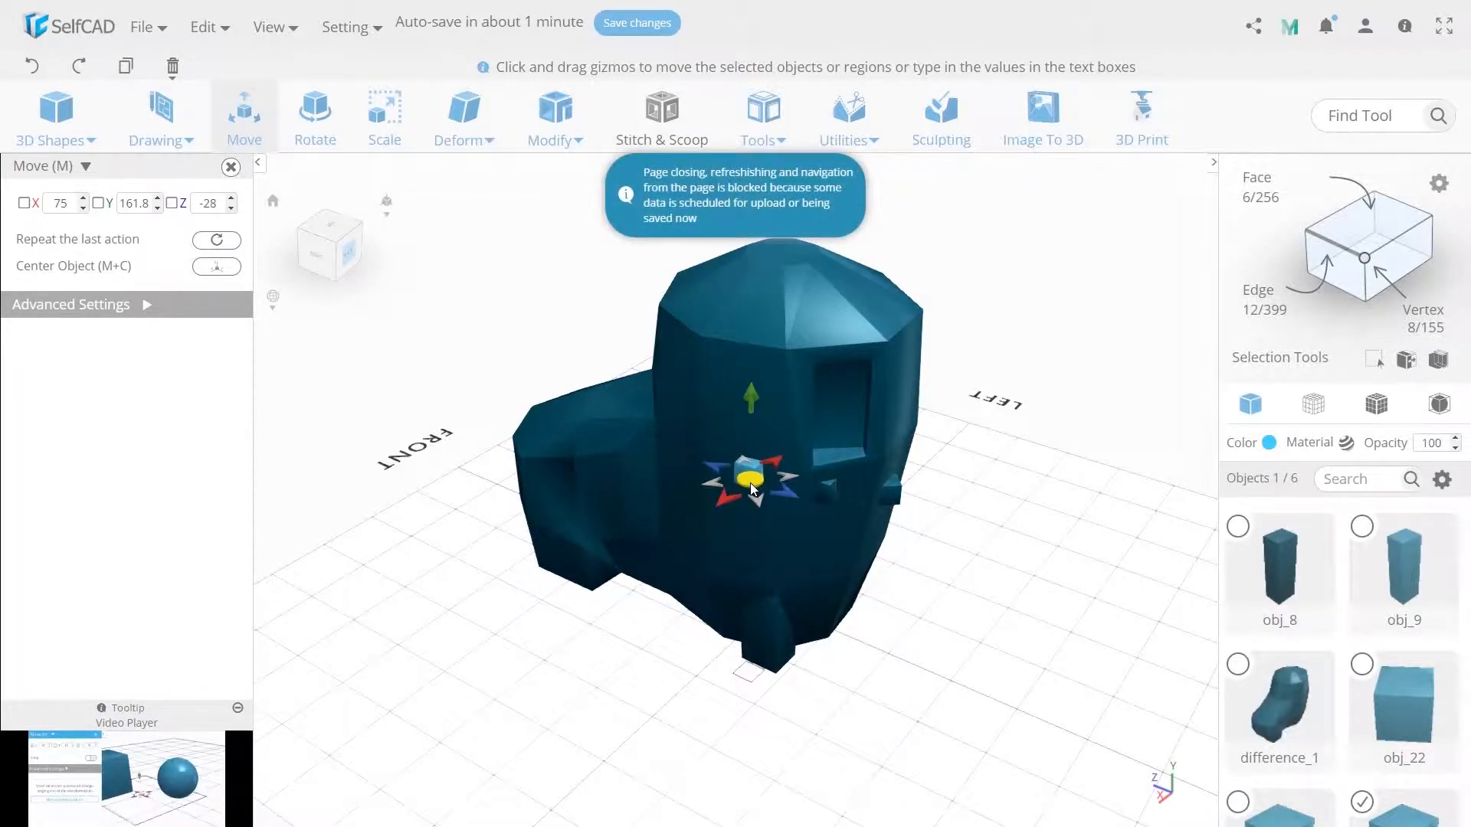
key(r)
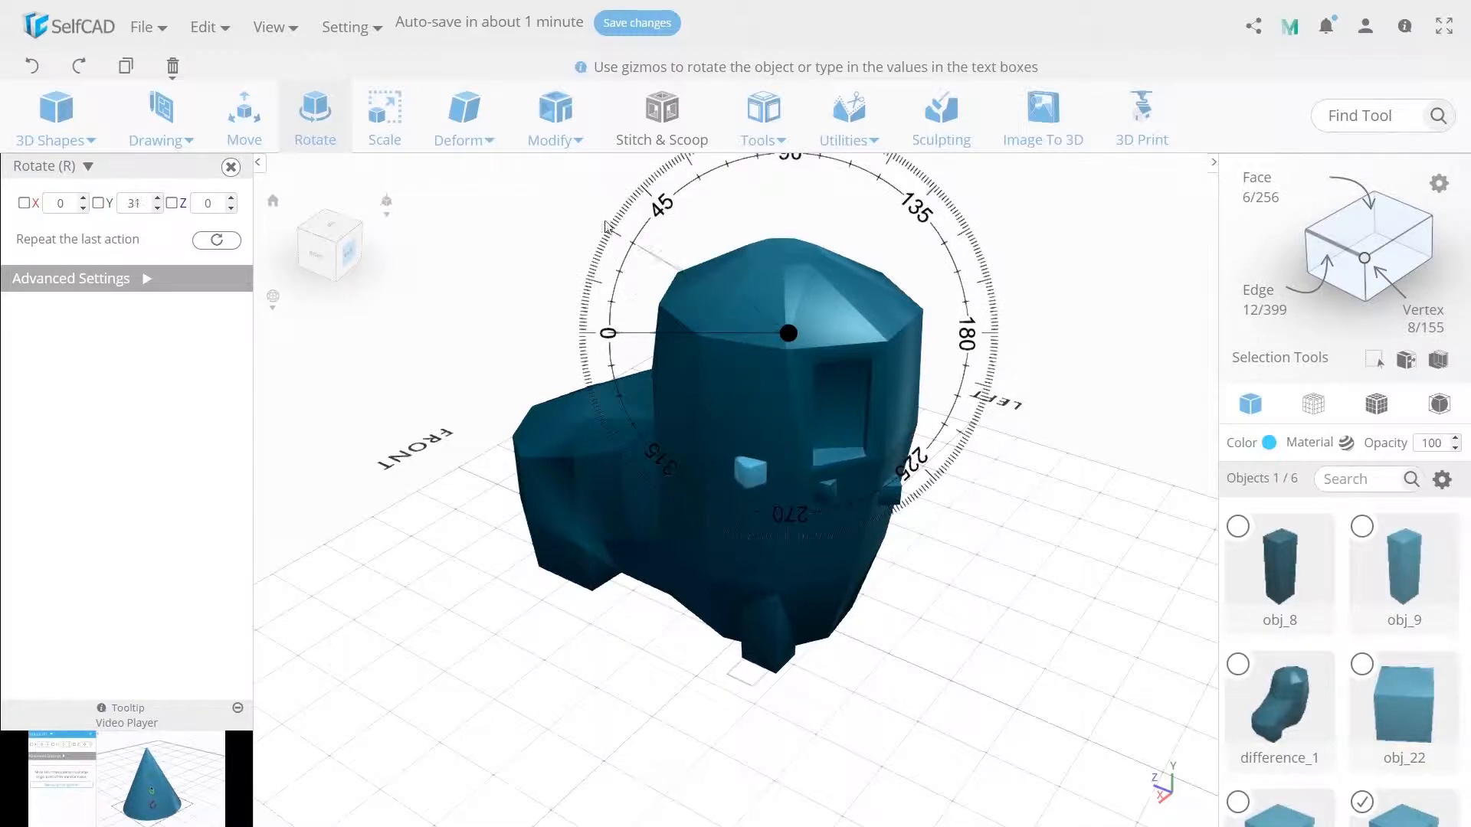
click(244, 135)
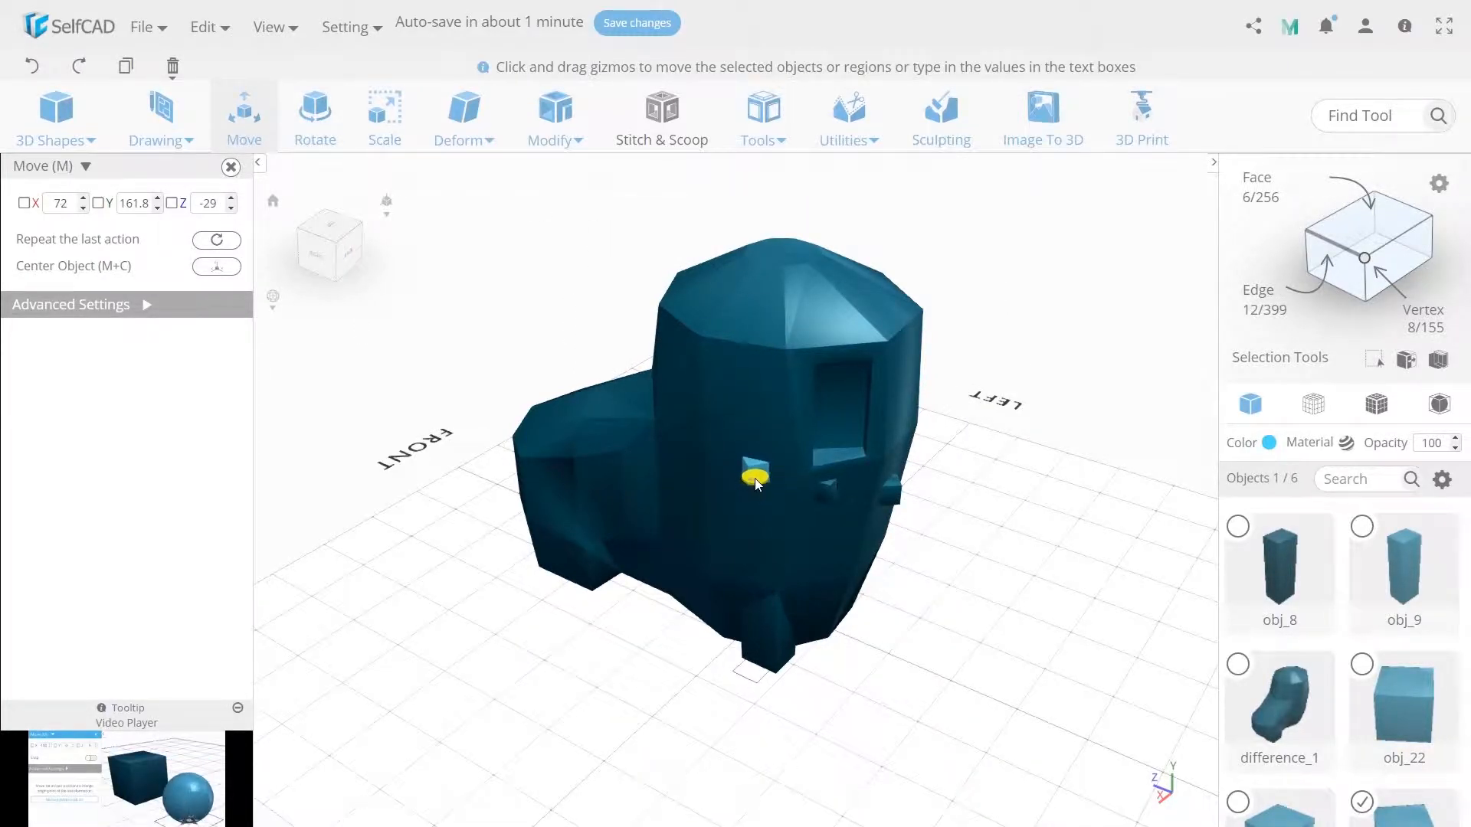
- Place another cube copy farther forward on the right side at about X 73, Y 183, Z 24 and rotate it about the Y axis
key(ctrl+c)
drag(748, 641, 776, 407)
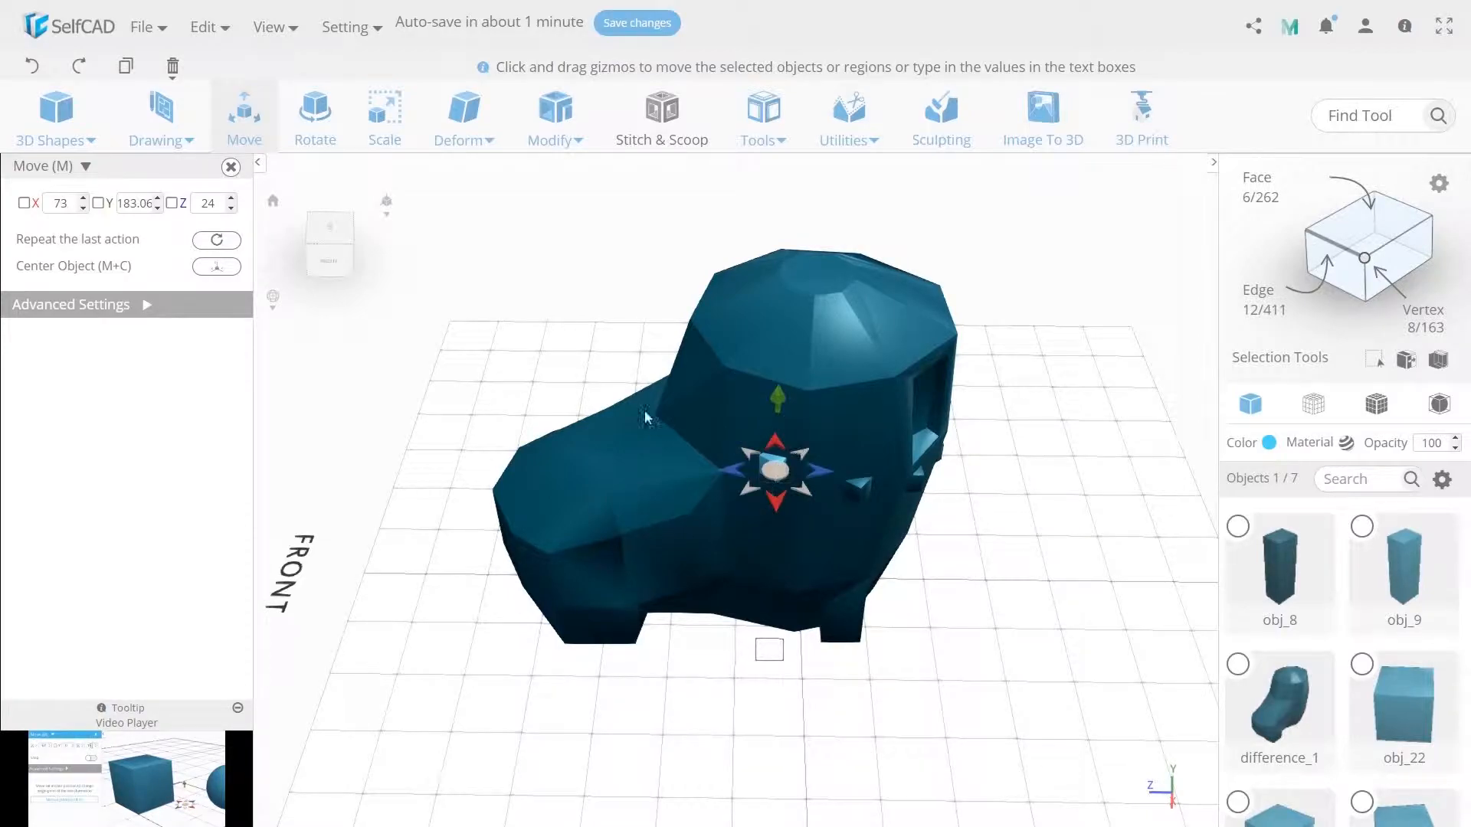
click(315, 122)
click(801, 334)
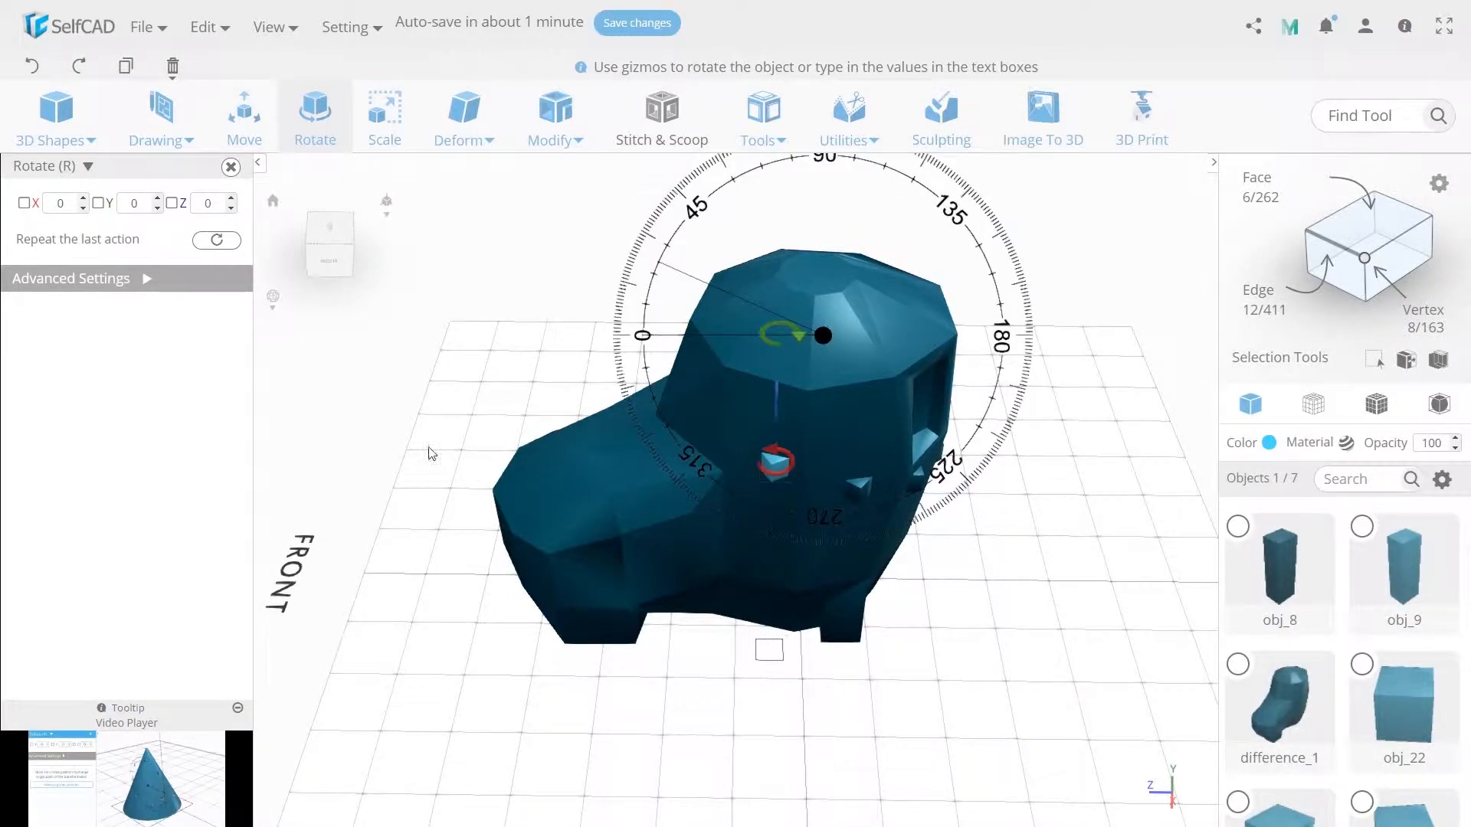
drag(801, 334, 392, 224)
- Position the next small cube around the upper boot toward the front and rotate it to follow the surface
drag(862, 429, 766, 414)
key(r)
drag(820, 240, 748, 432)
right_drag(747, 432, 808, 502)
- Add one more cube copy to continue the row across the front of the upper boot, angled to its face
key(ctrl+c)
click(256, 137)
drag(882, 404, 793, 408)
key(r)
drag(789, 265, 765, 475)
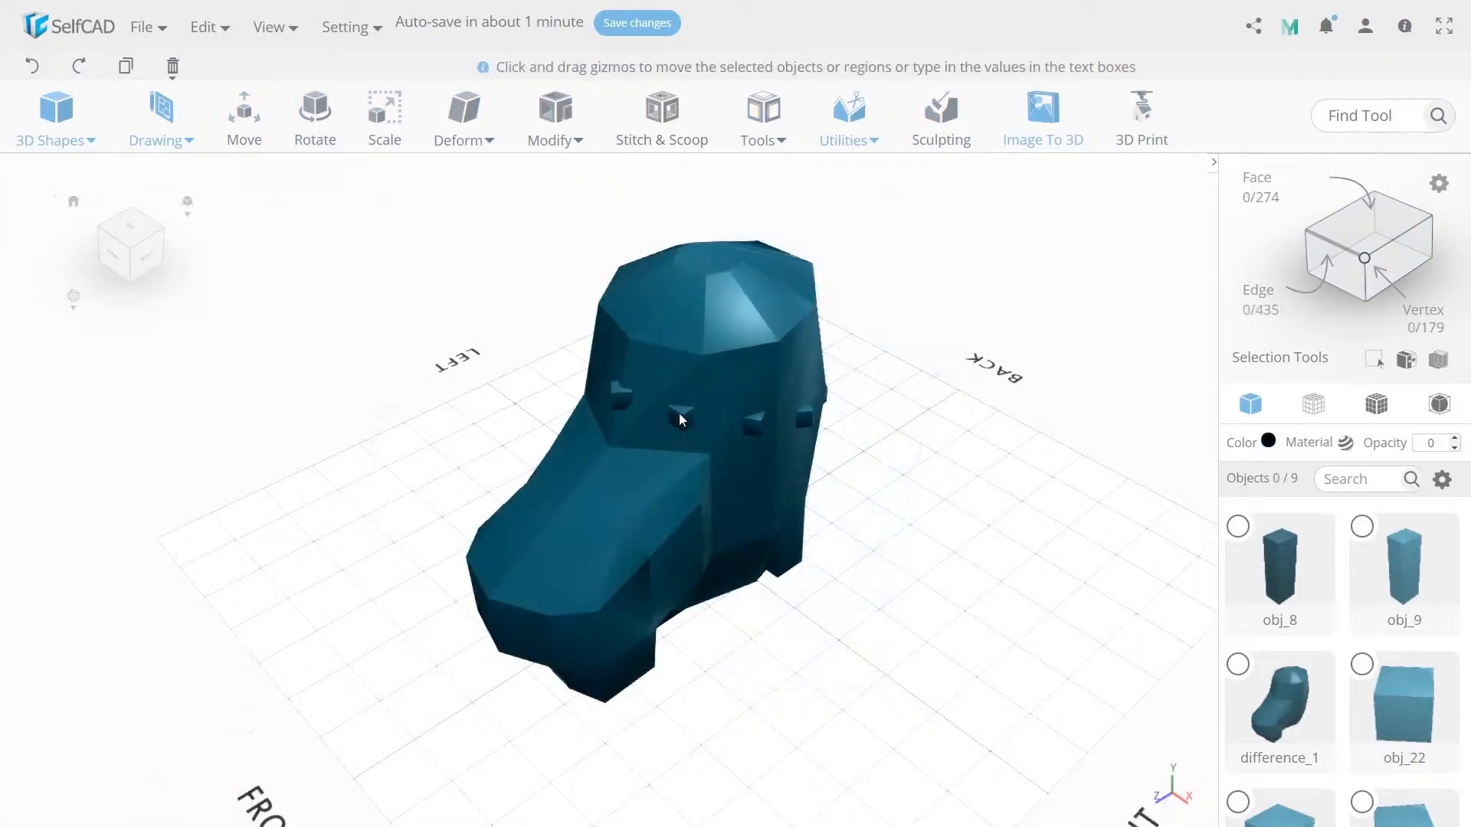
- Select the four small cubes along the boot's right side and make one copy of them with Copy Offsets
click(747, 425)
right_drag(746, 425, 561, 460)
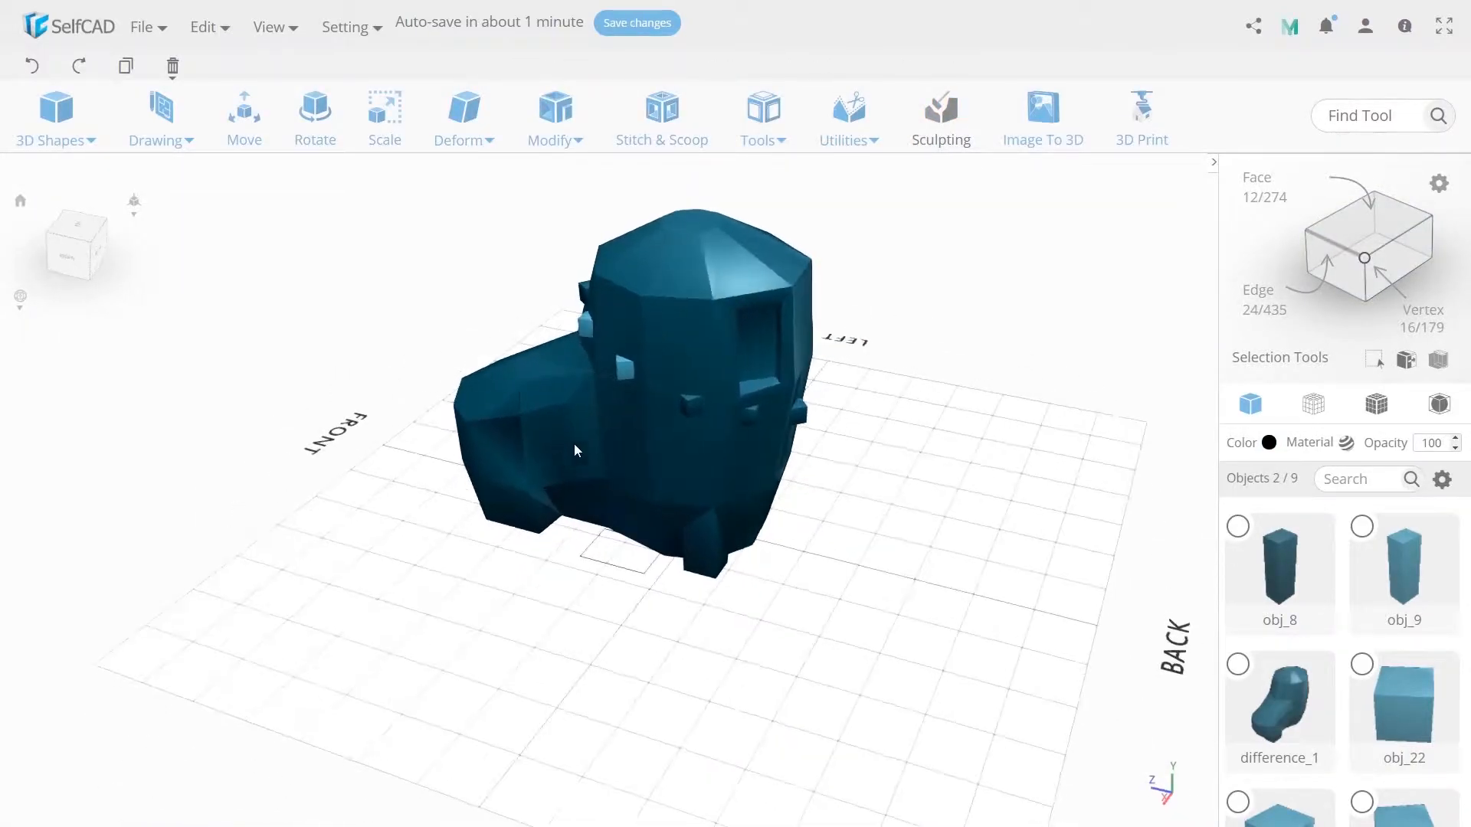
shift+click(690, 406)
shift+click(751, 417)
right_drag(752, 419, 863, 480)
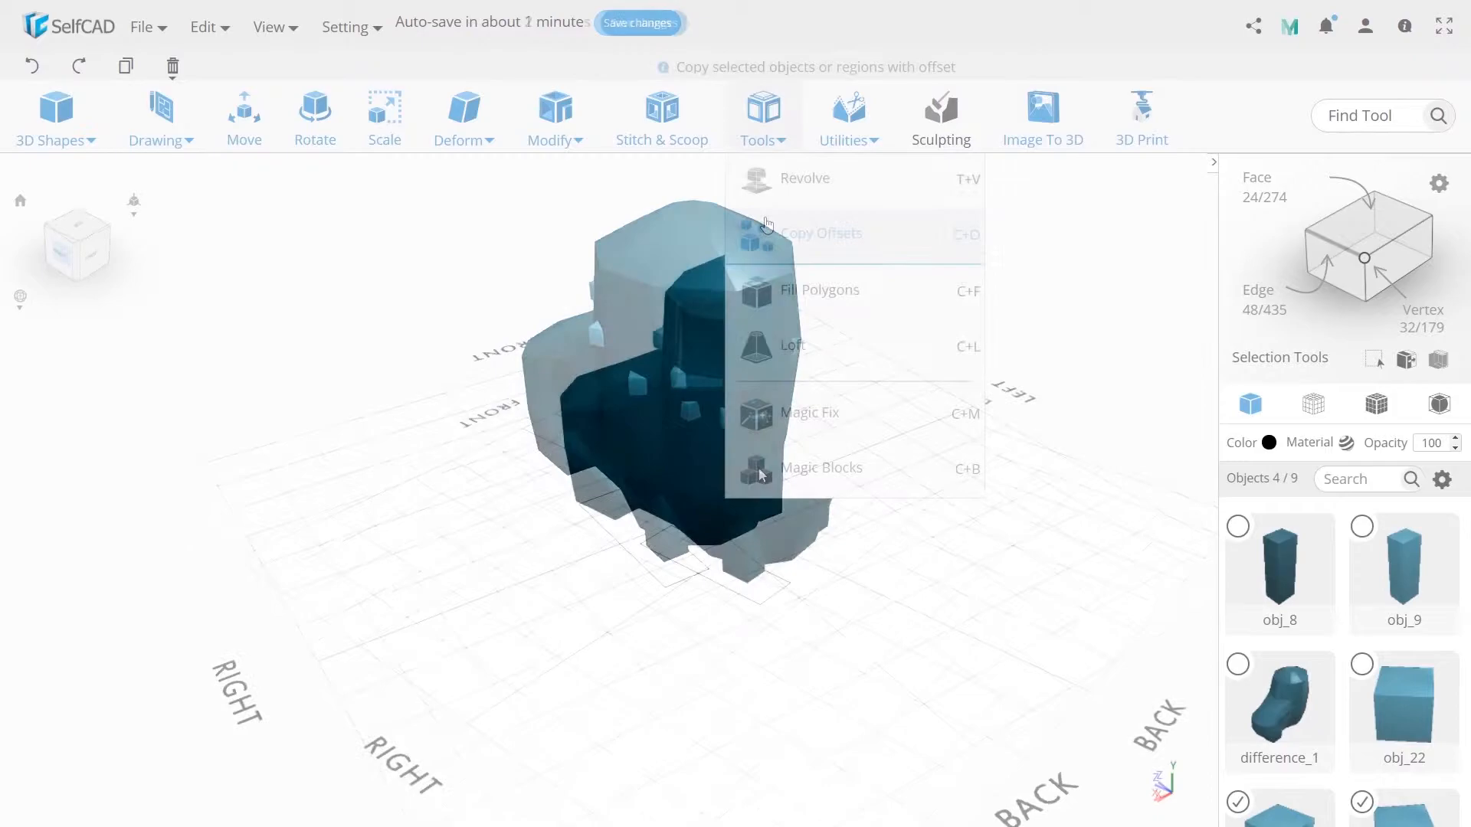
click(774, 229)
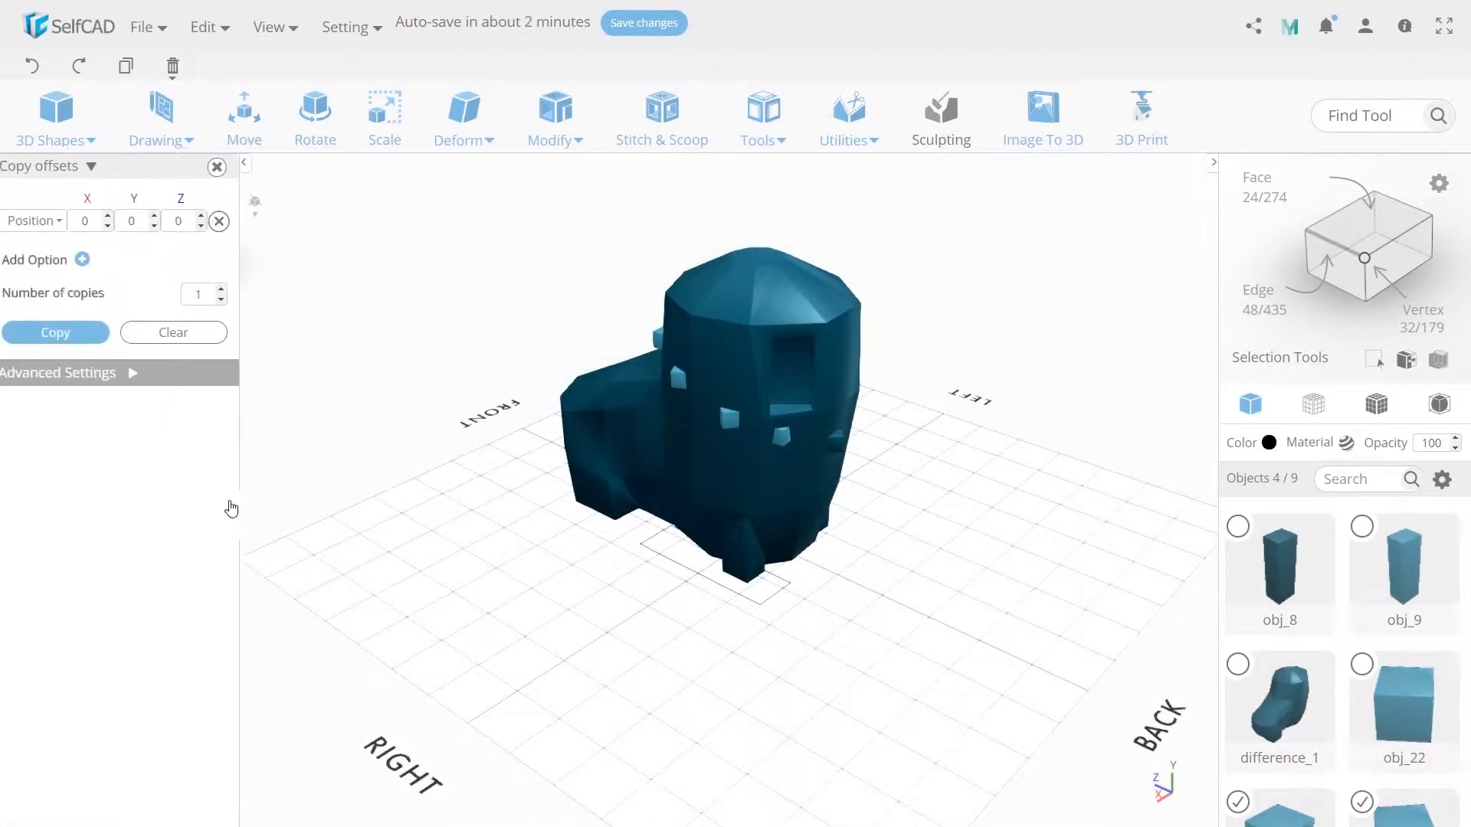
click(69, 331)
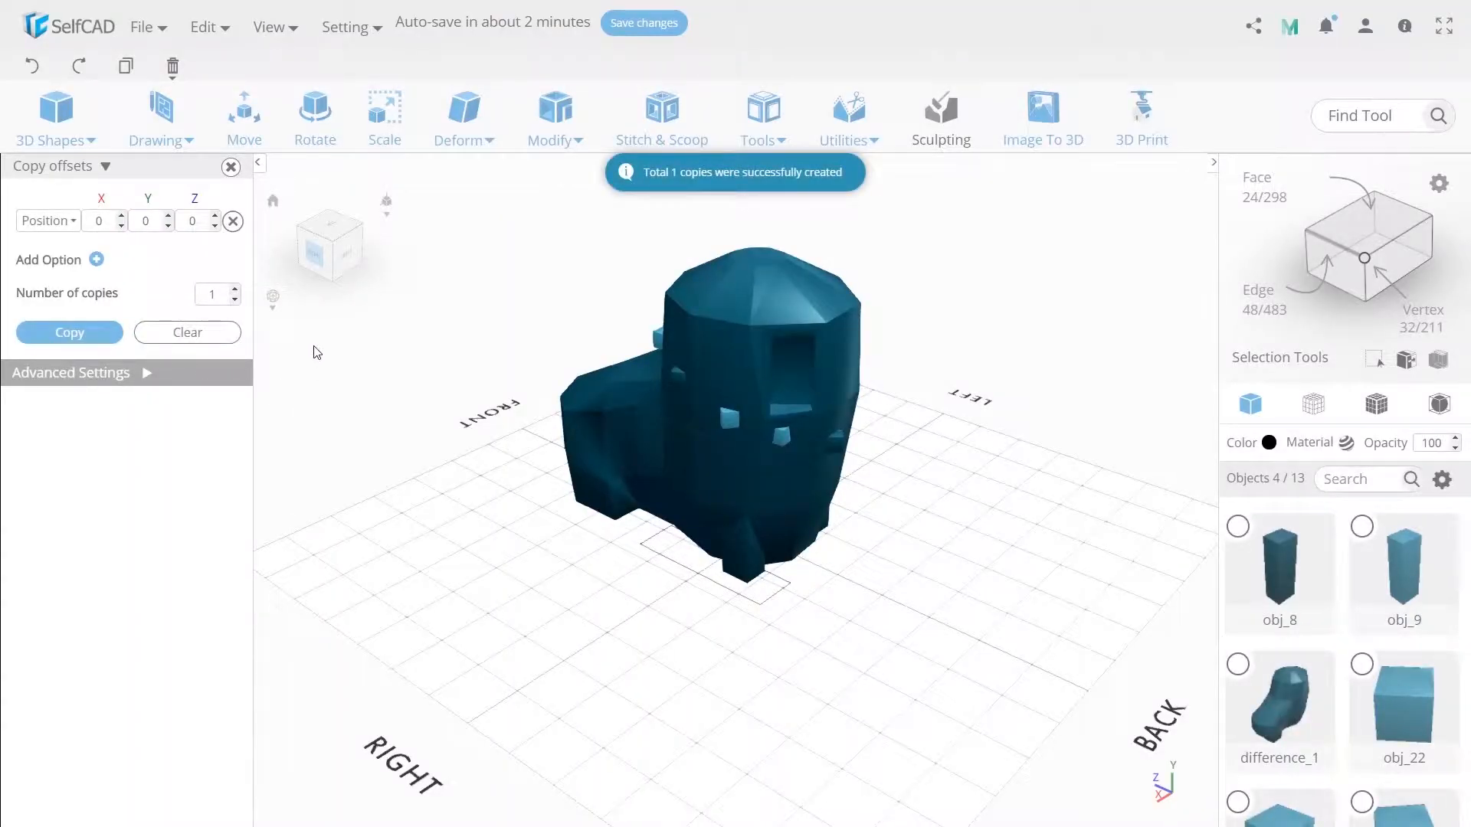
- Move the four copied cubes to the boot's left side by setting their X position to -61.1
click(243, 129)
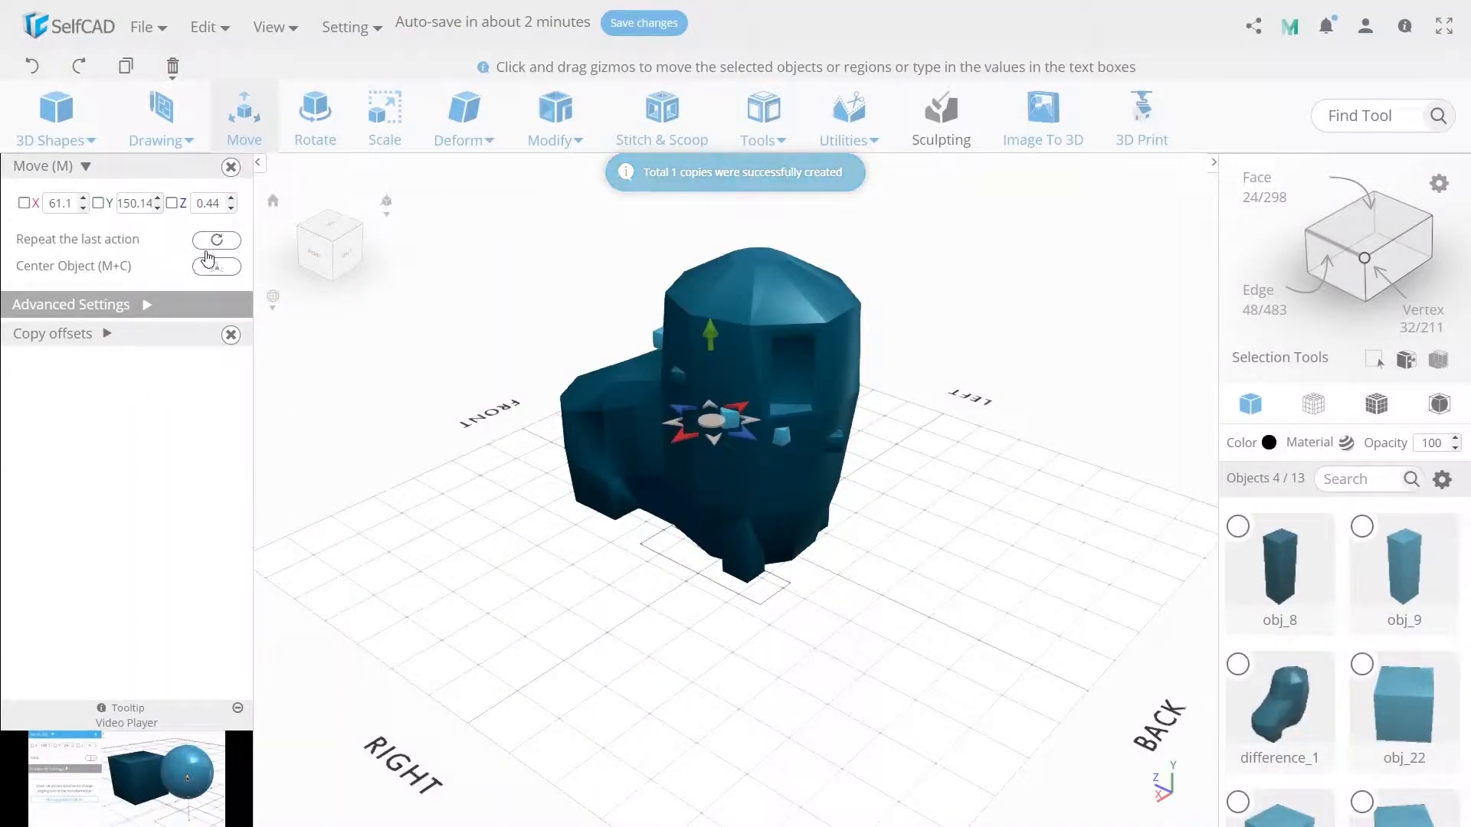
click(49, 204)
text(-)
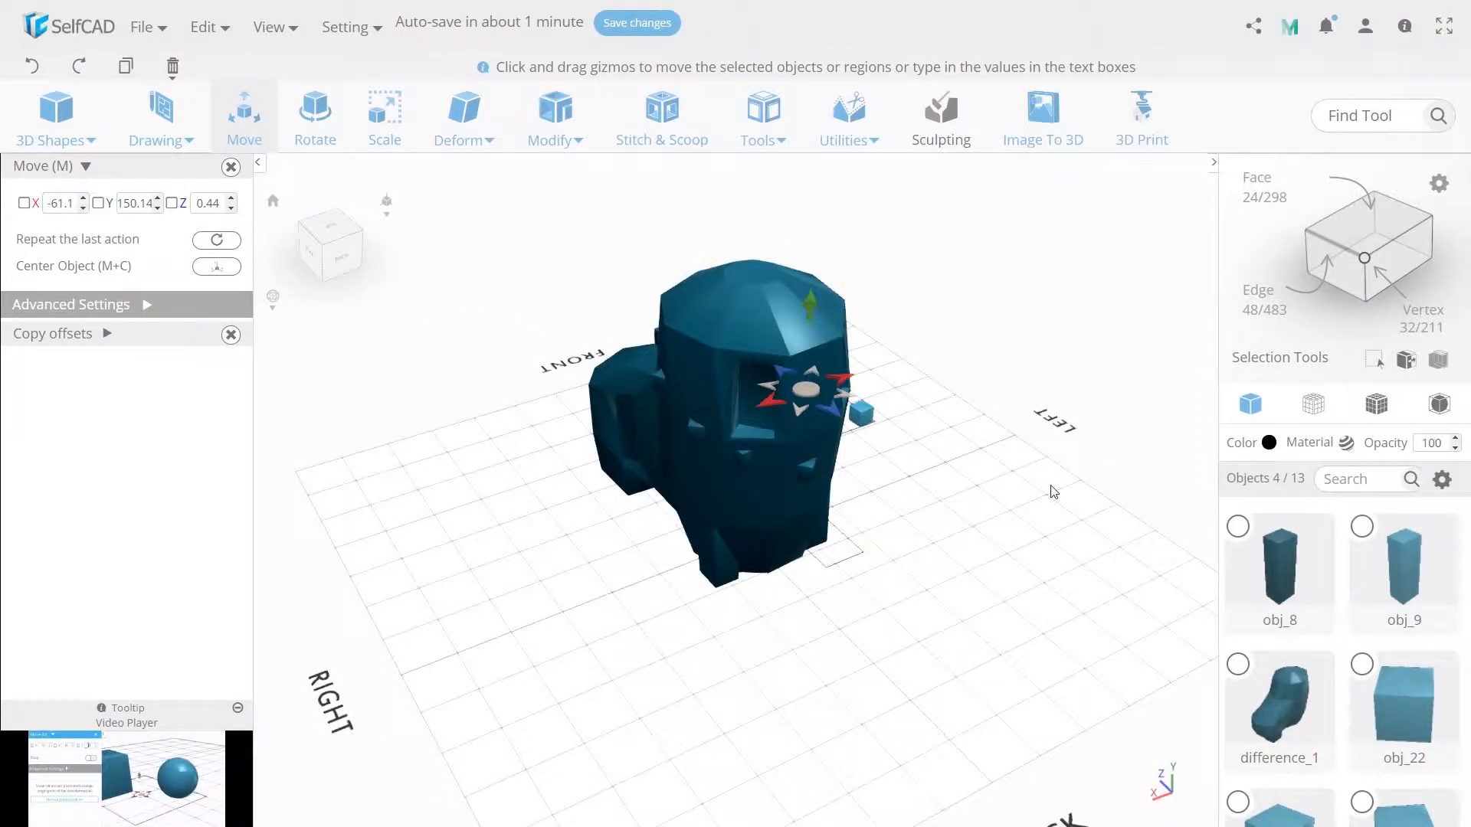
drag(1053, 491, 754, 476)
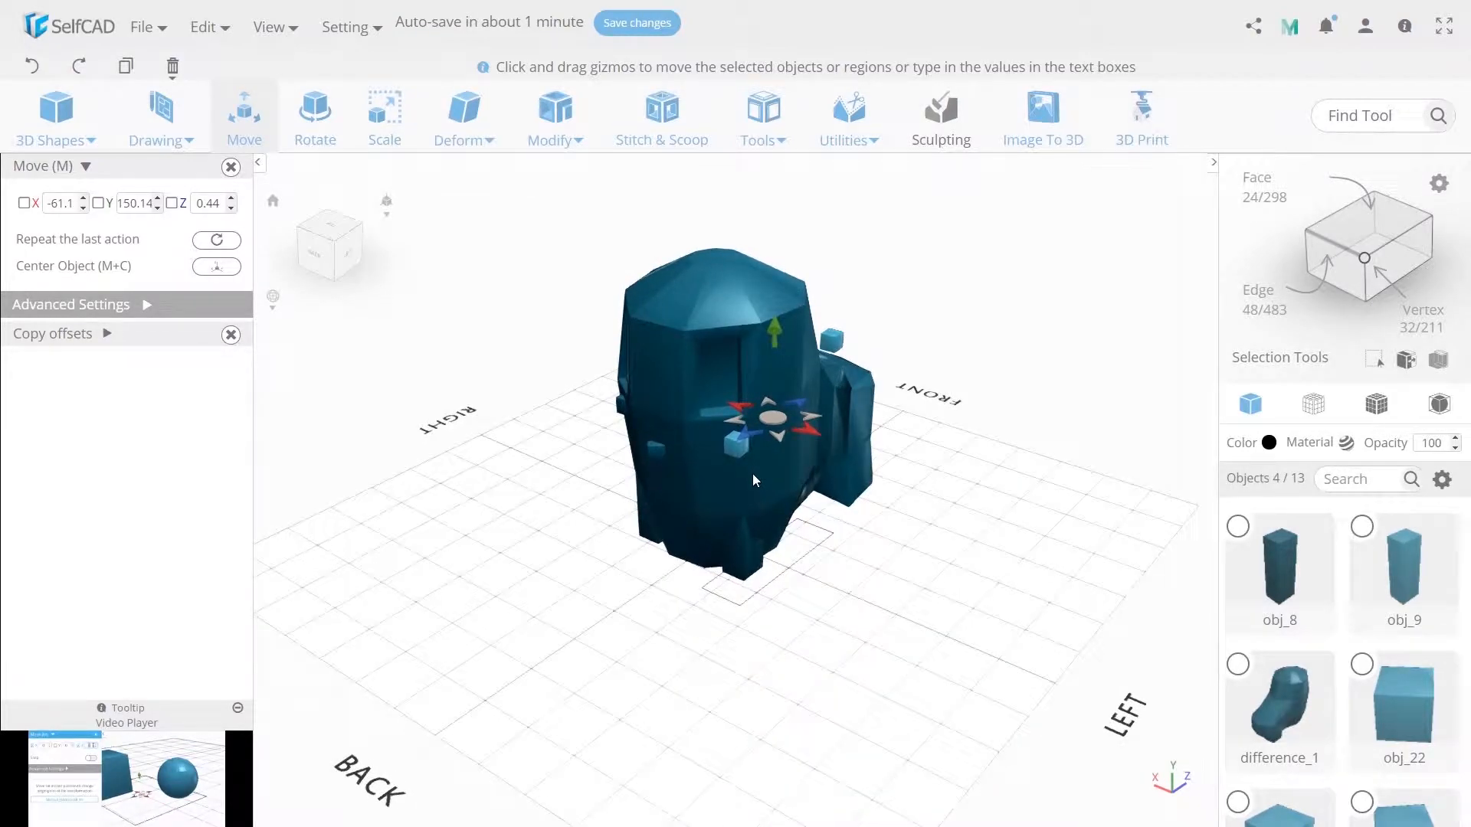
- Merge the four copied cubes into one object and mirror it to match the boot's left side
click(767, 142)
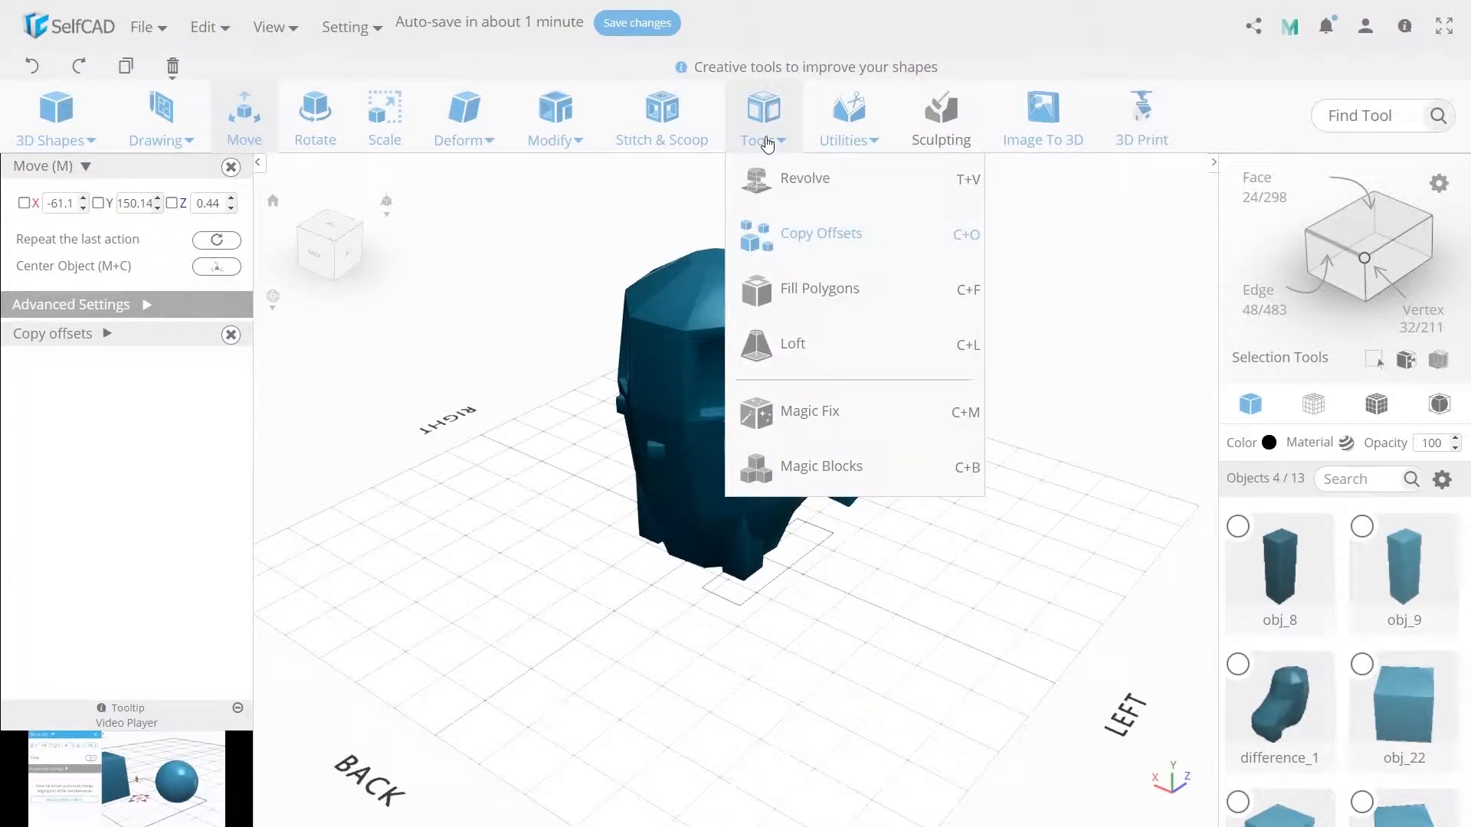
click(849, 130)
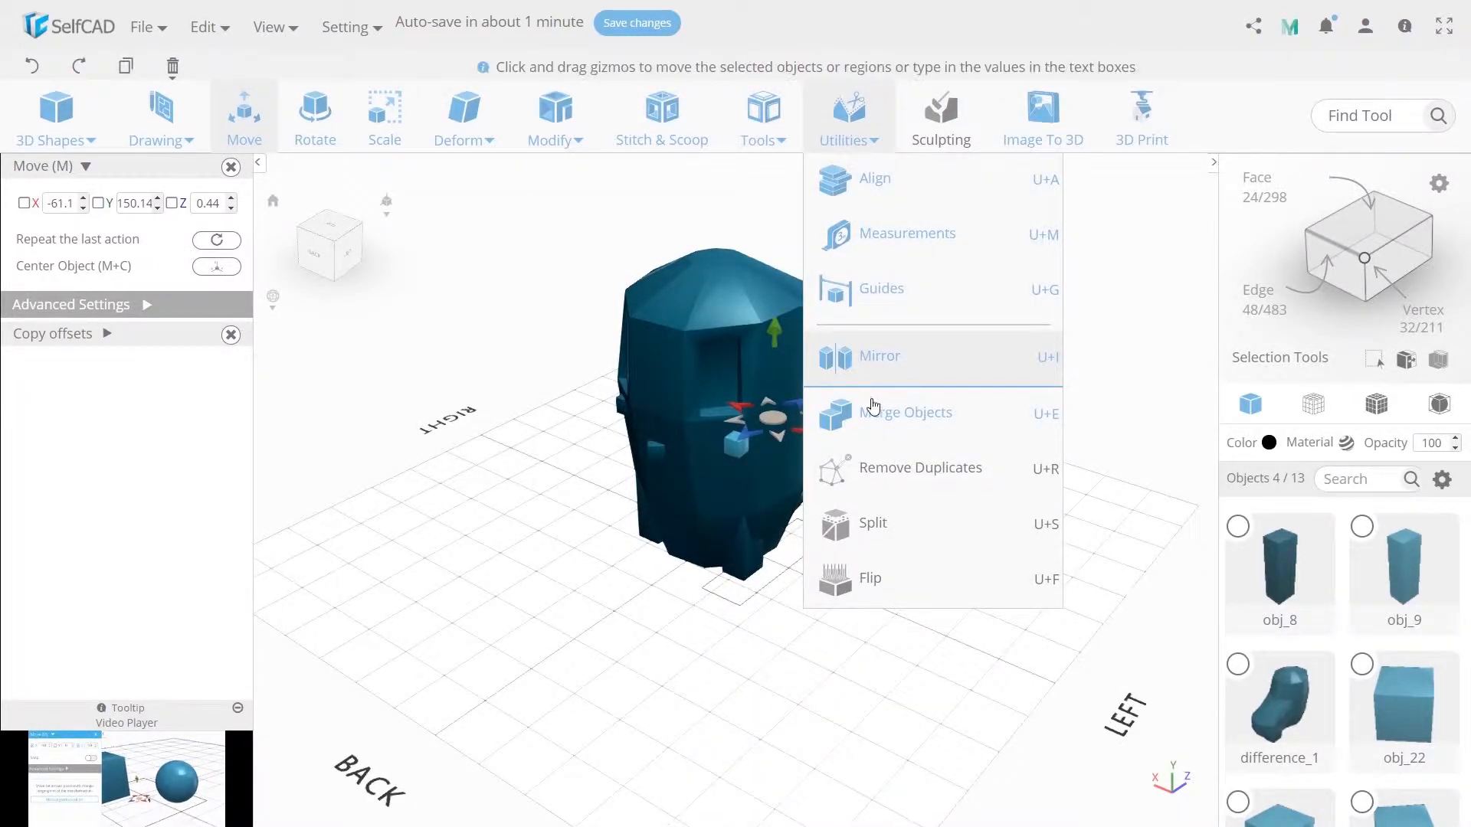
click(875, 412)
click(849, 127)
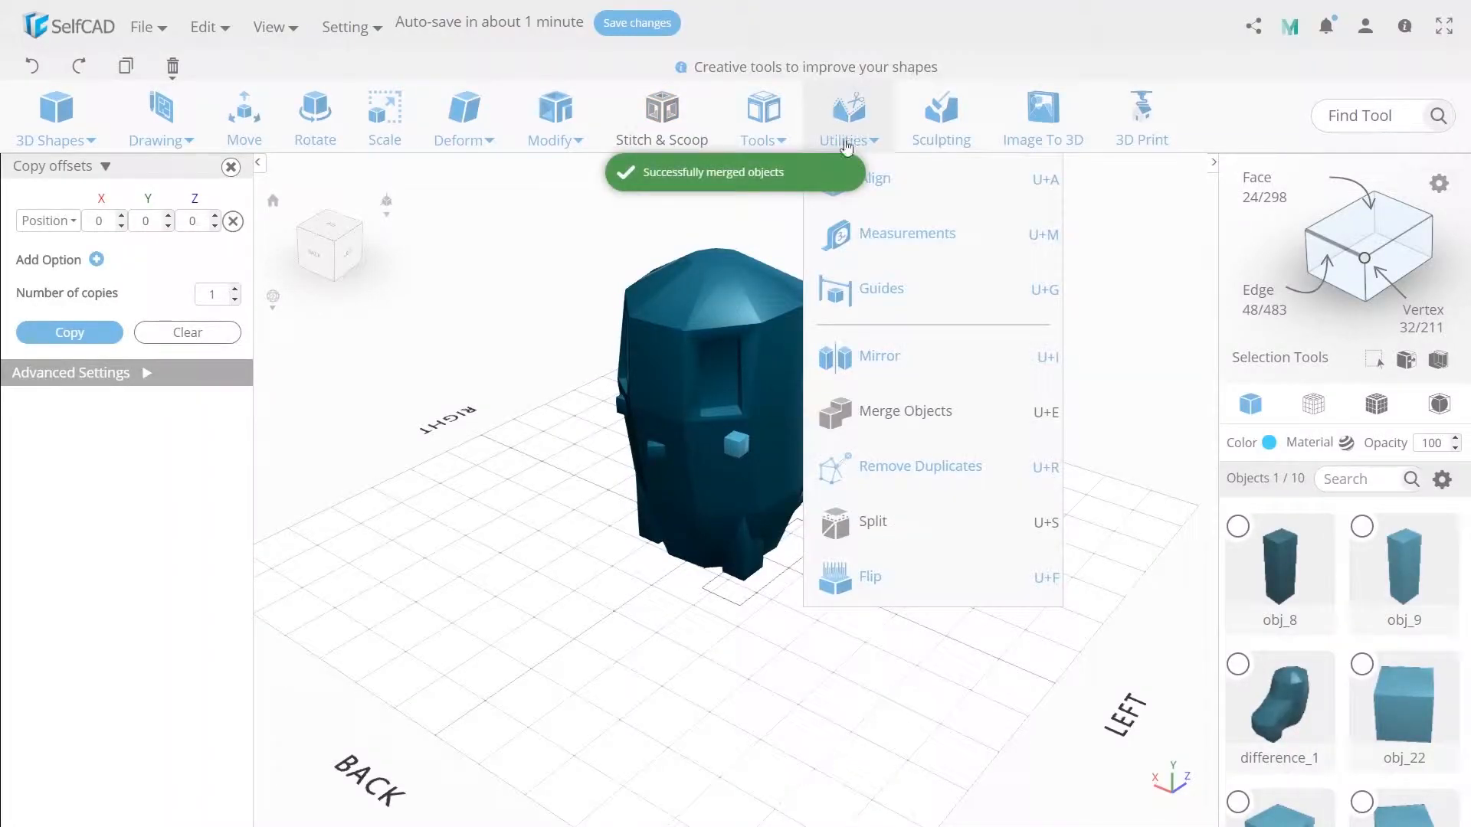
click(891, 365)
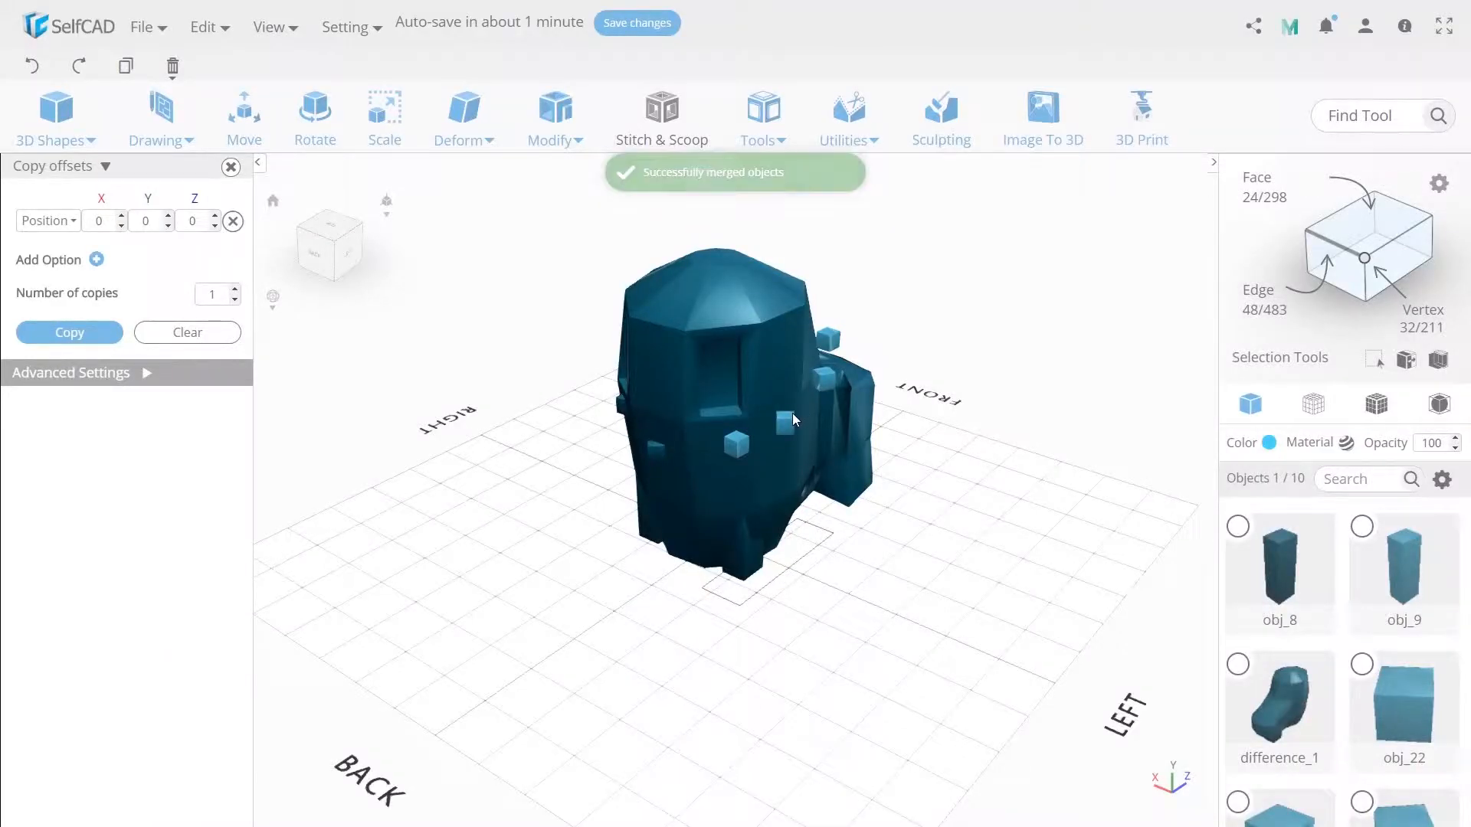
- Move the merged cubes along the X axis until they sit partly in the boot's left side
key(m)
right_drag(689, 406, 785, 449)
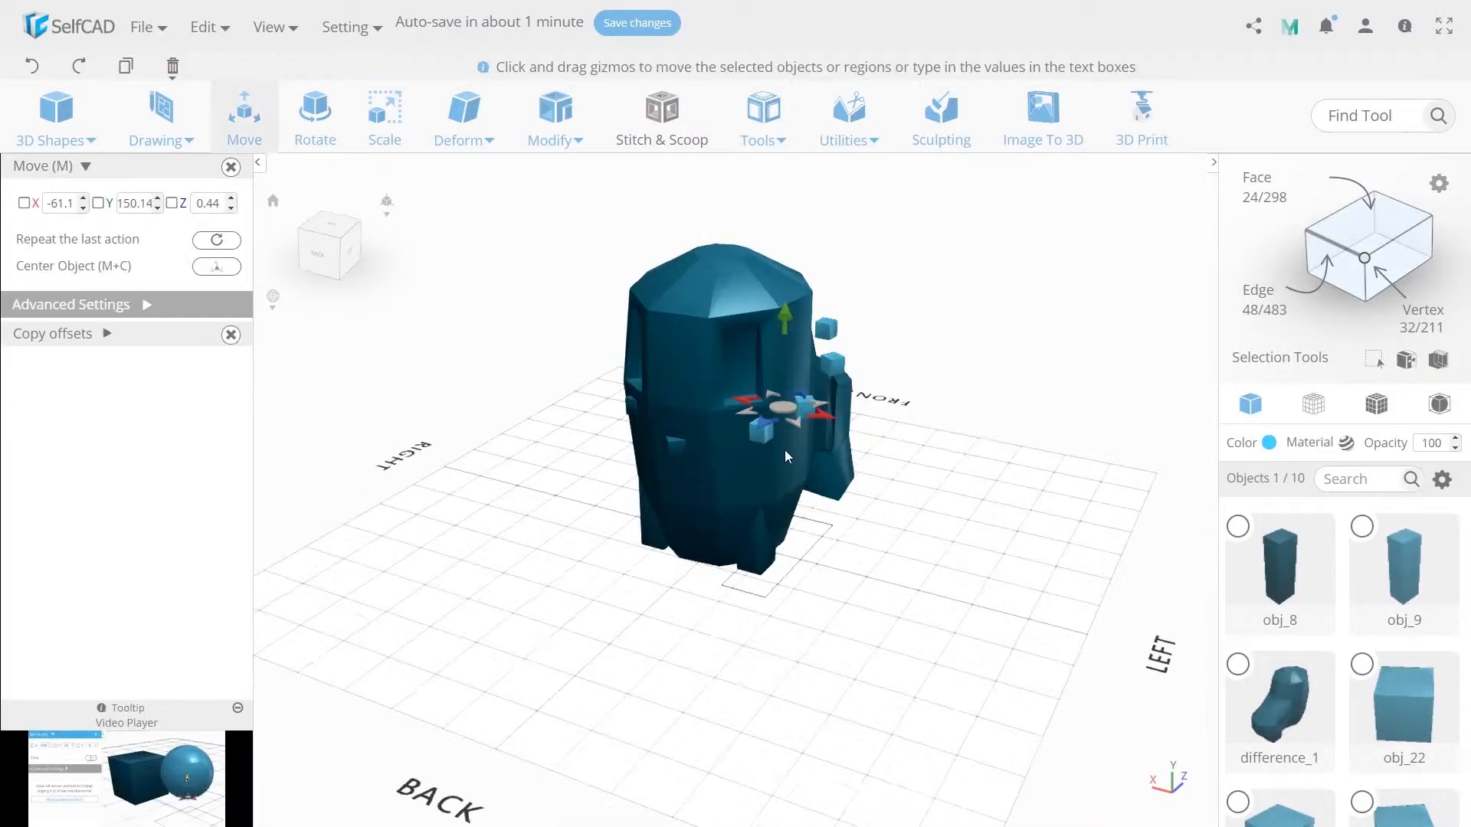
right_drag(796, 514, 786, 506)
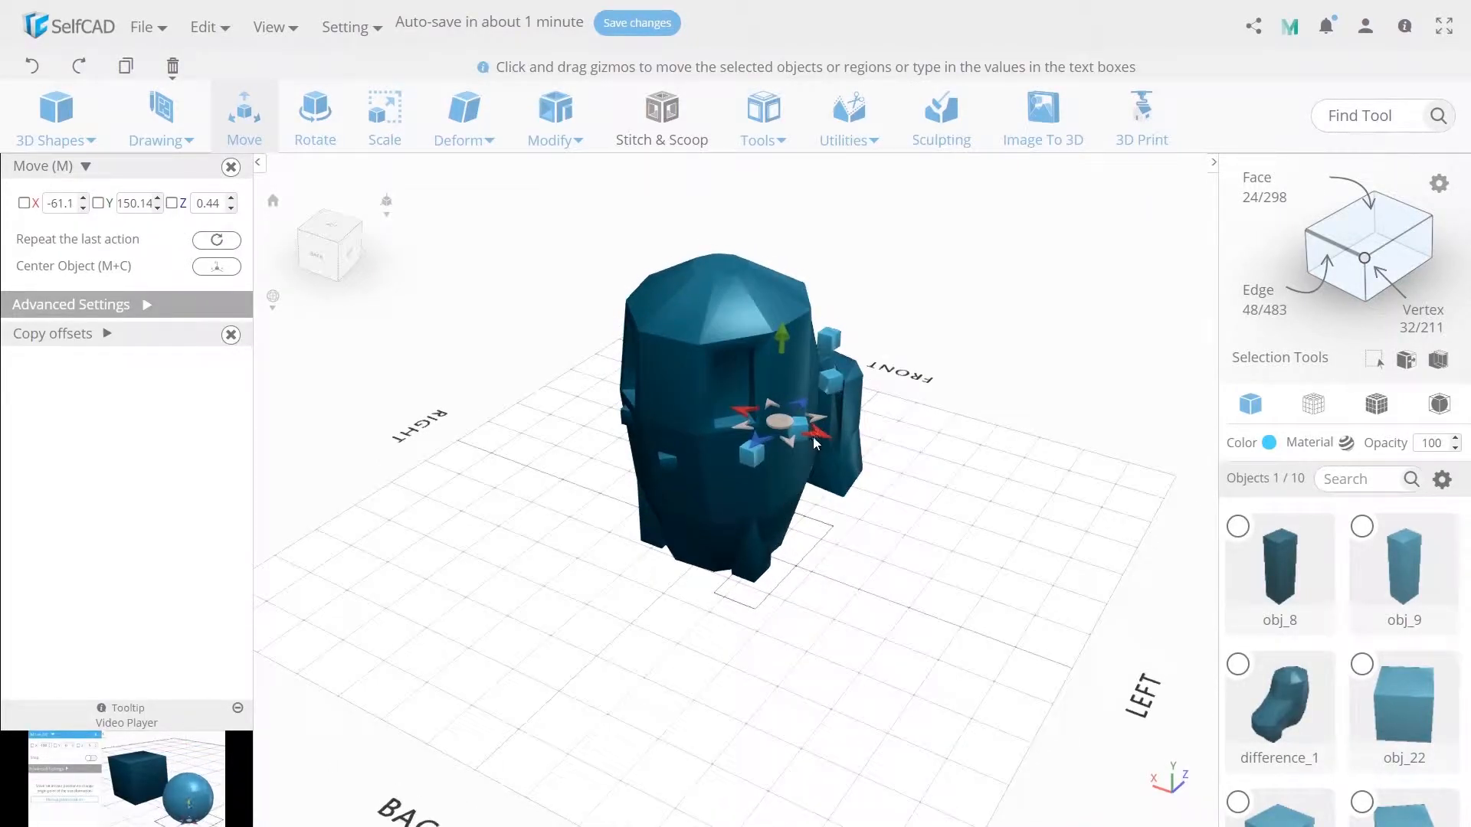
drag(814, 439, 792, 441)
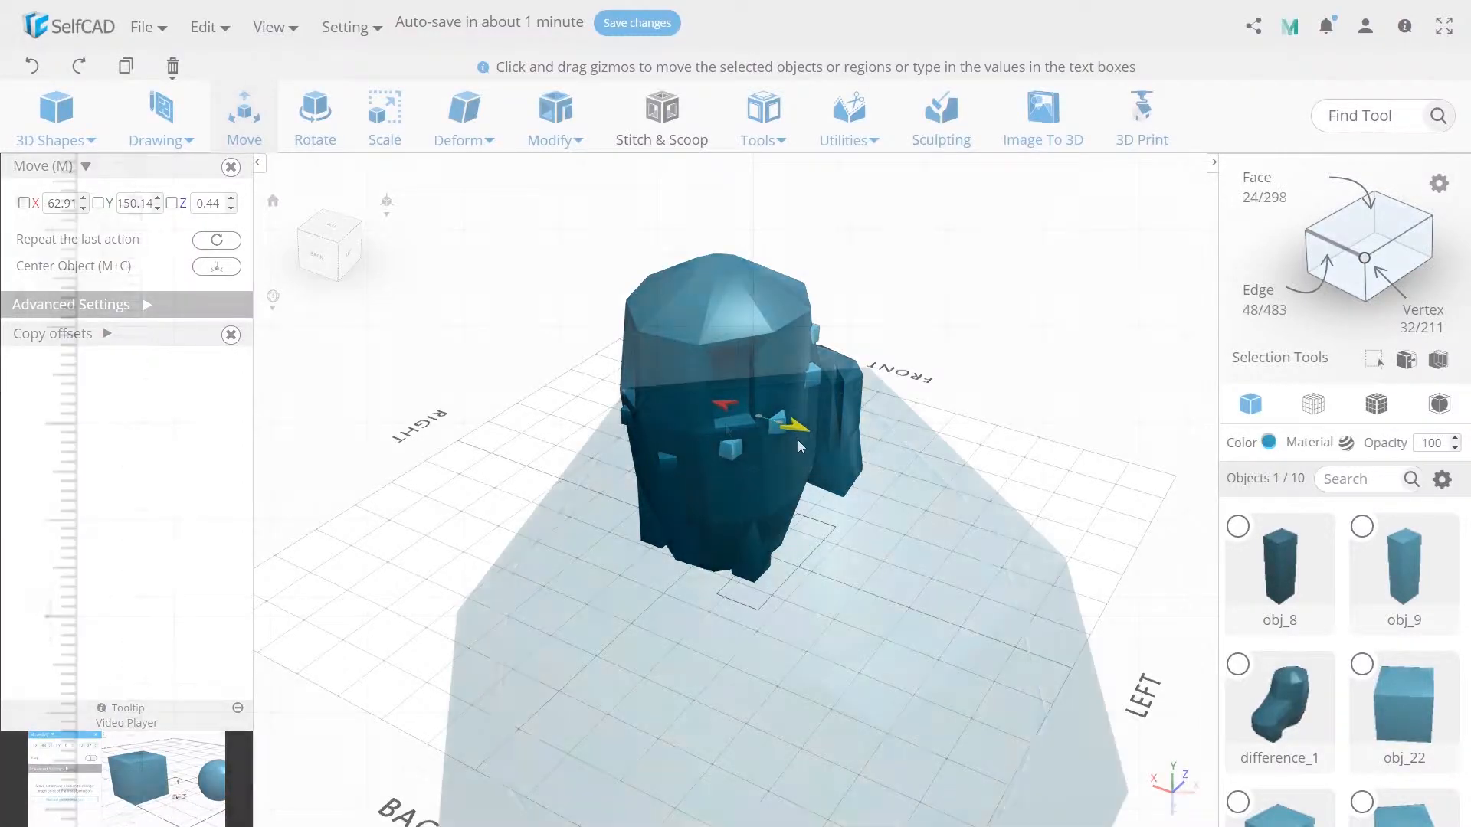
- Draw a closed leaf outline with a narrow bent stem using straight lines, and create it as a shape 20 high
click(158, 137)
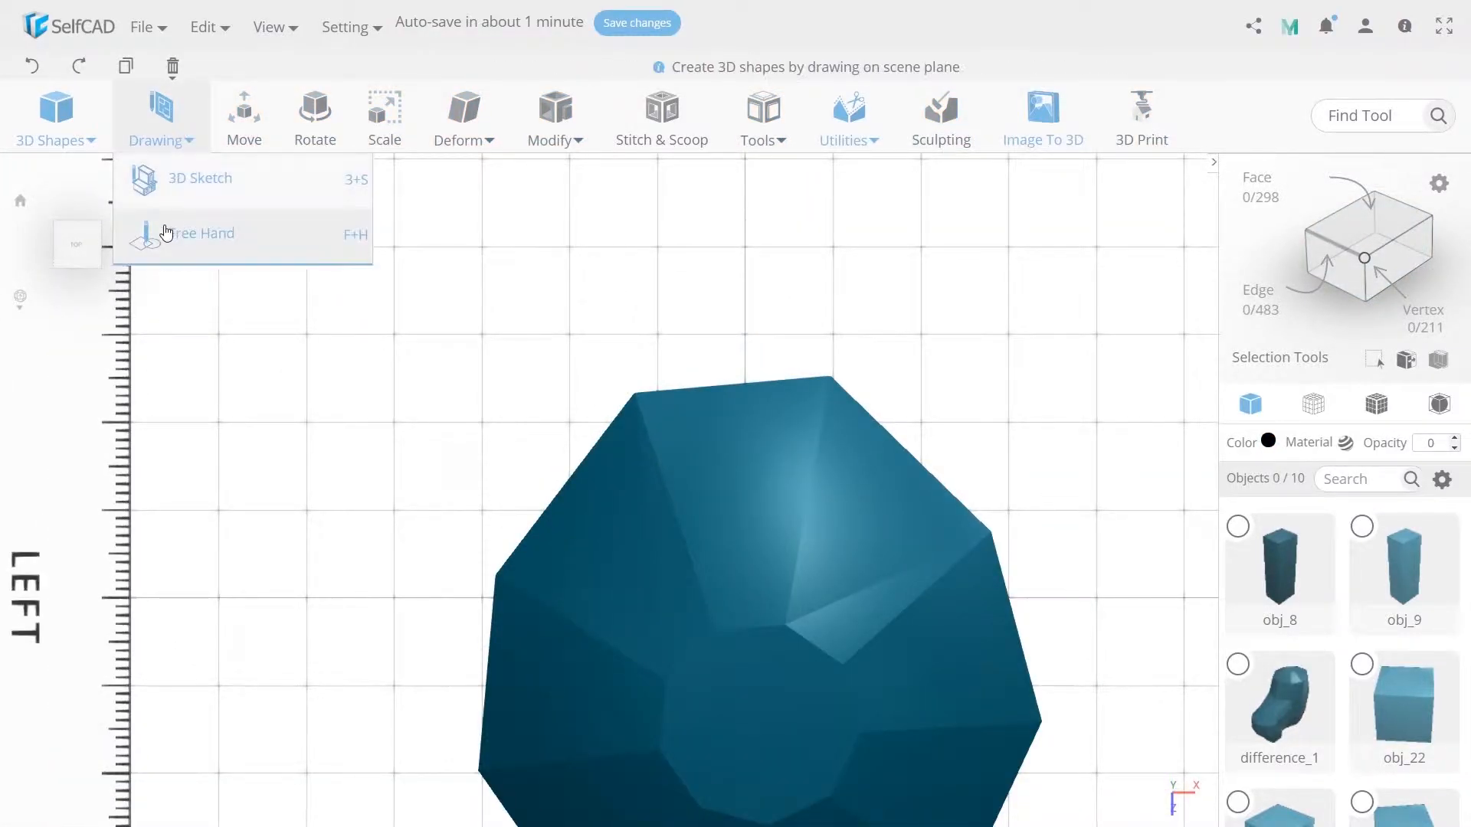
click(197, 177)
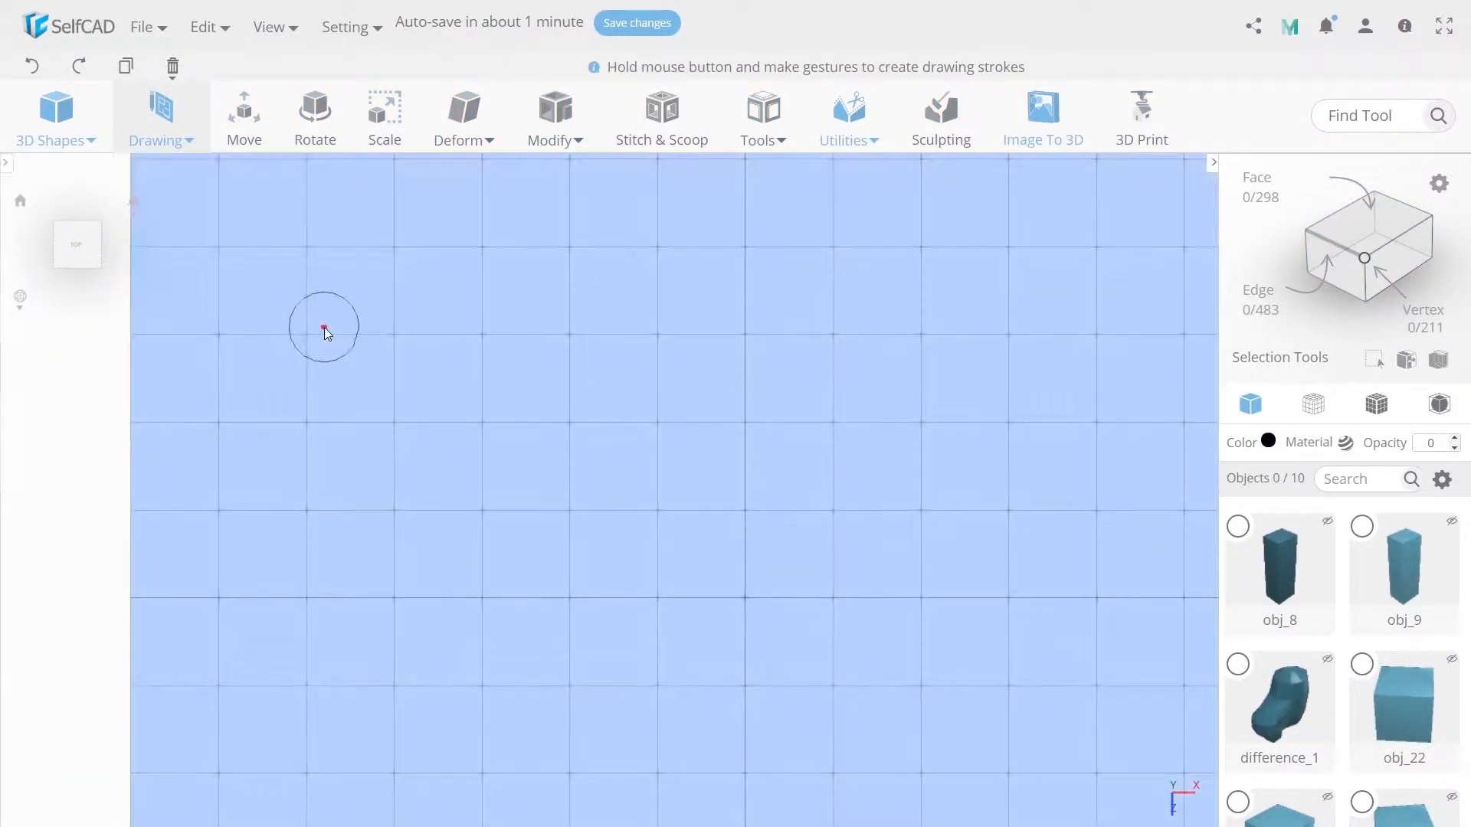
click(94, 208)
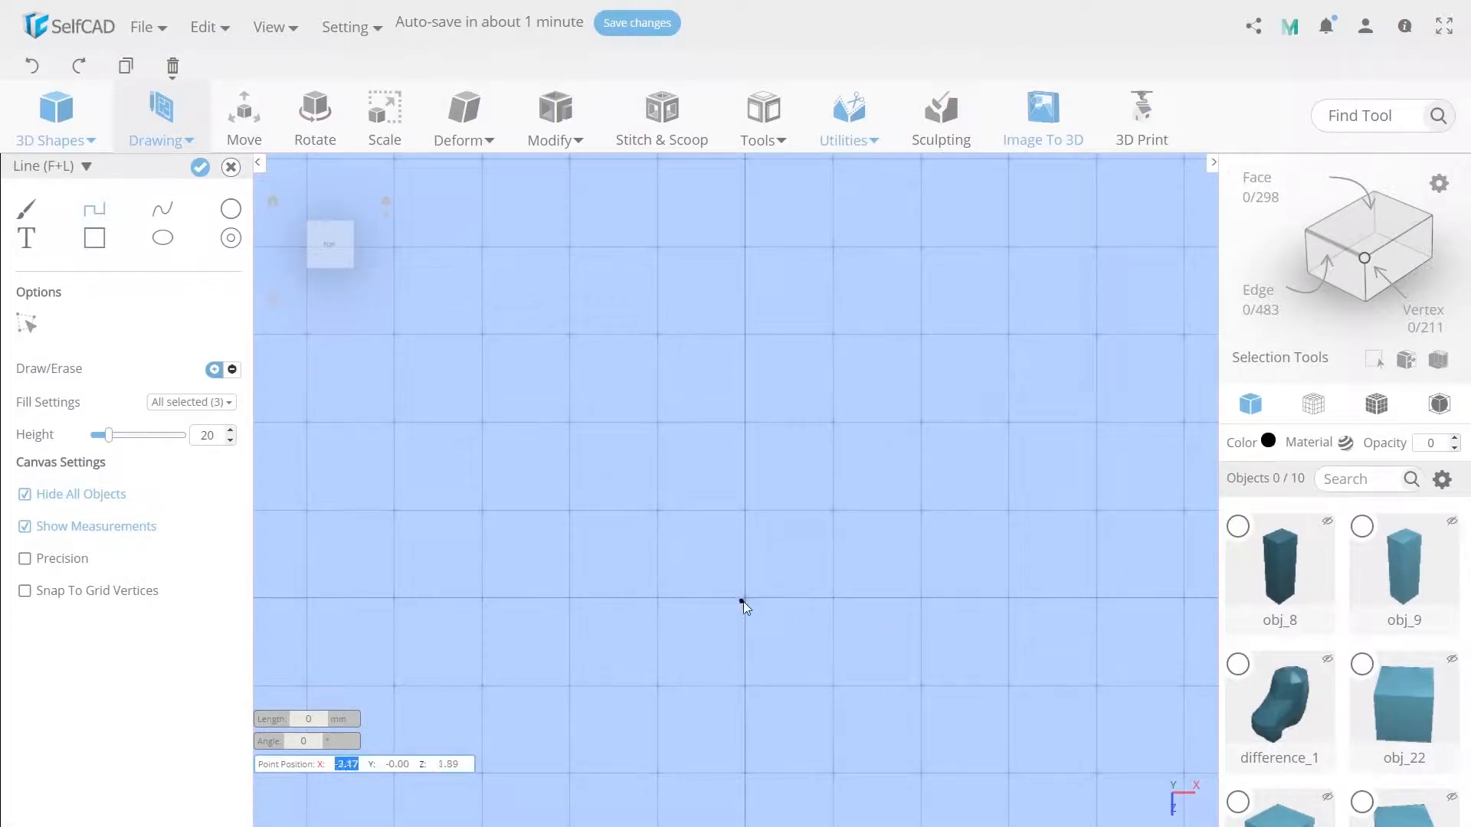
click(741, 598)
click(745, 542)
click(687, 466)
click(566, 559)
click(411, 537)
click(401, 504)
click(509, 430)
click(711, 423)
click(743, 599)
click(780, 601)
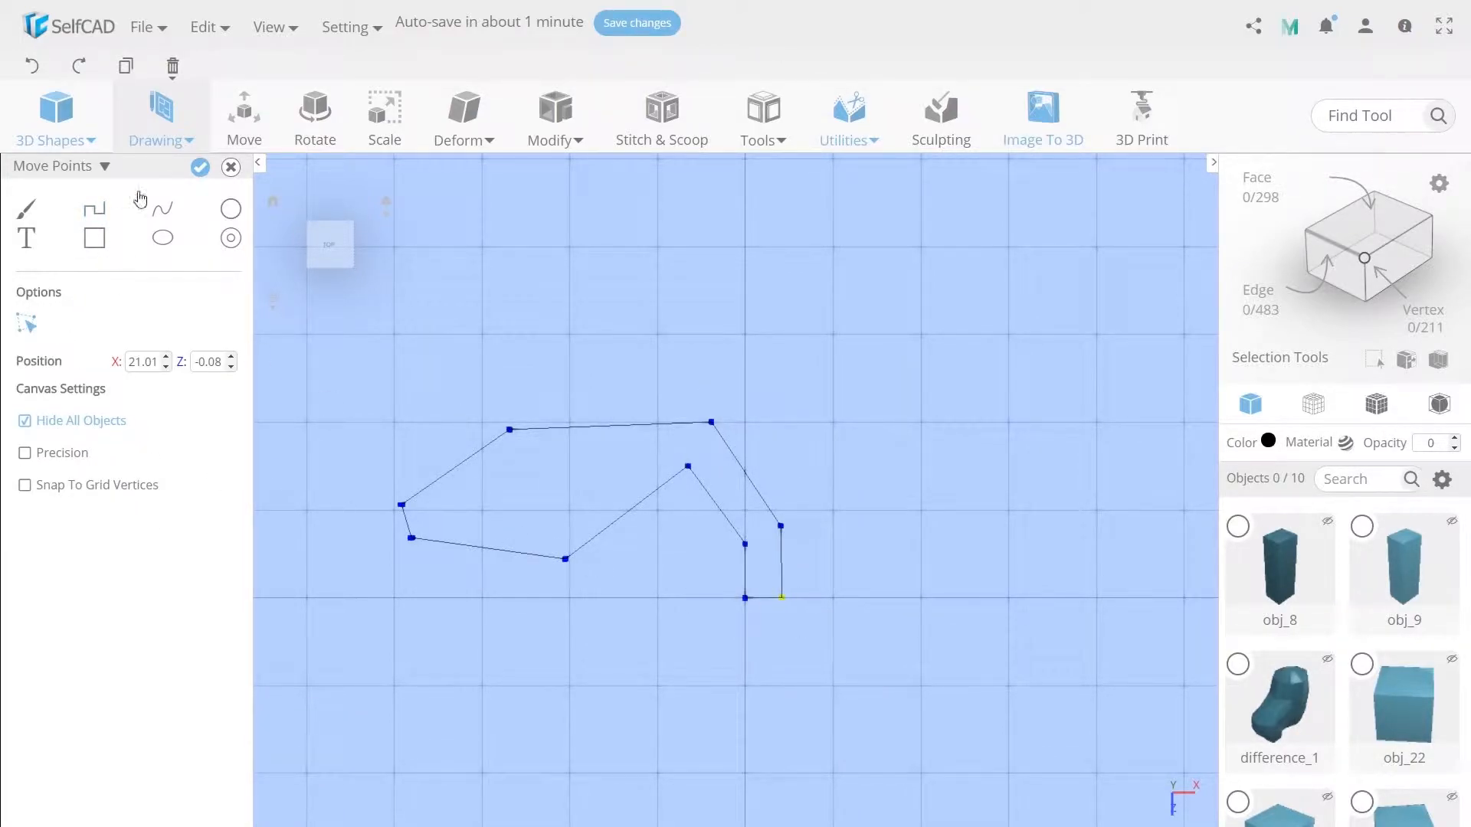
click(201, 168)
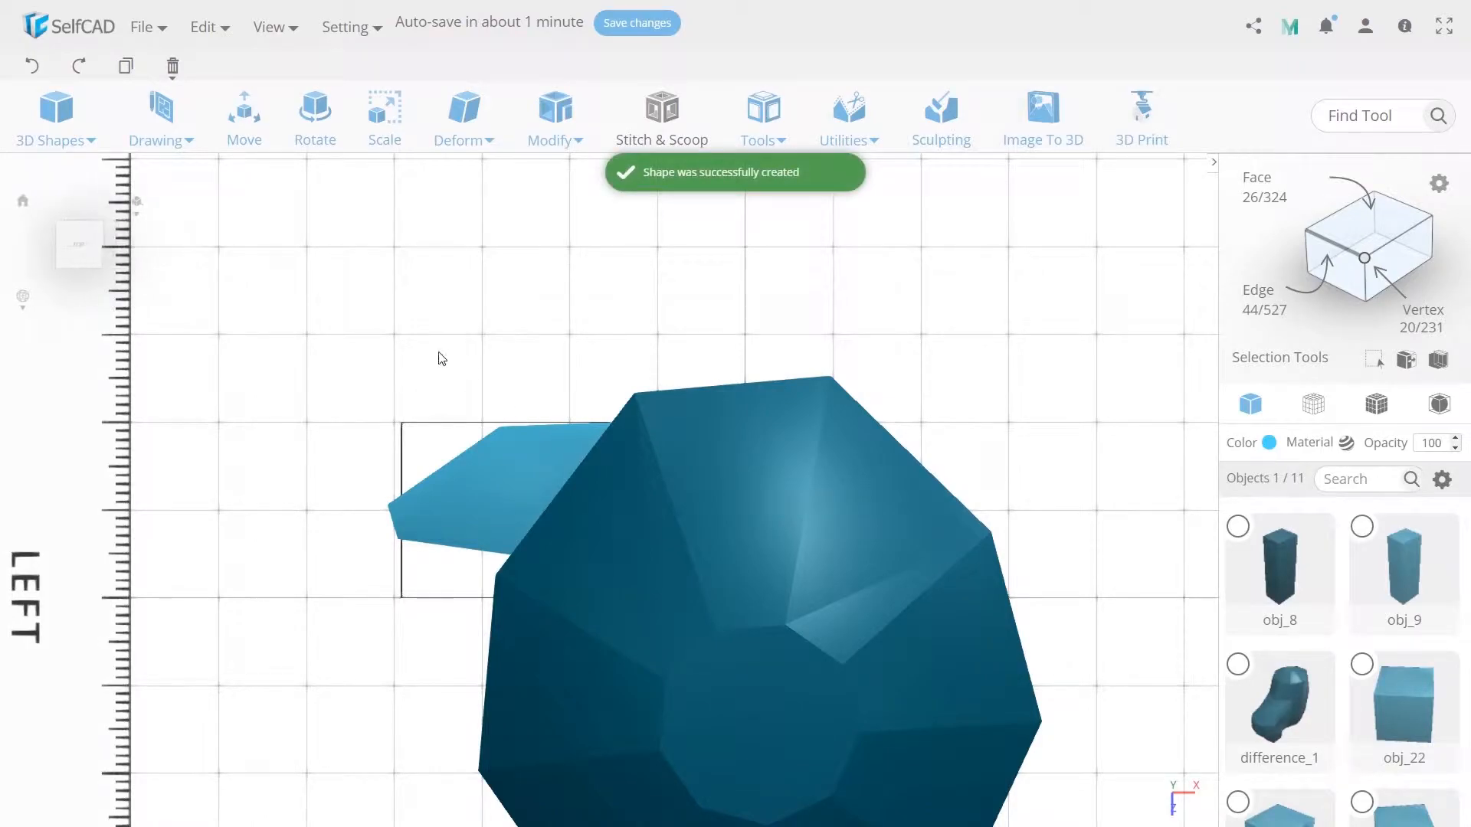
- Rotate the leaf shape -90° about X and 90° about Y so that it stands upright on its stem
right_drag(689, 536, 813, 536)
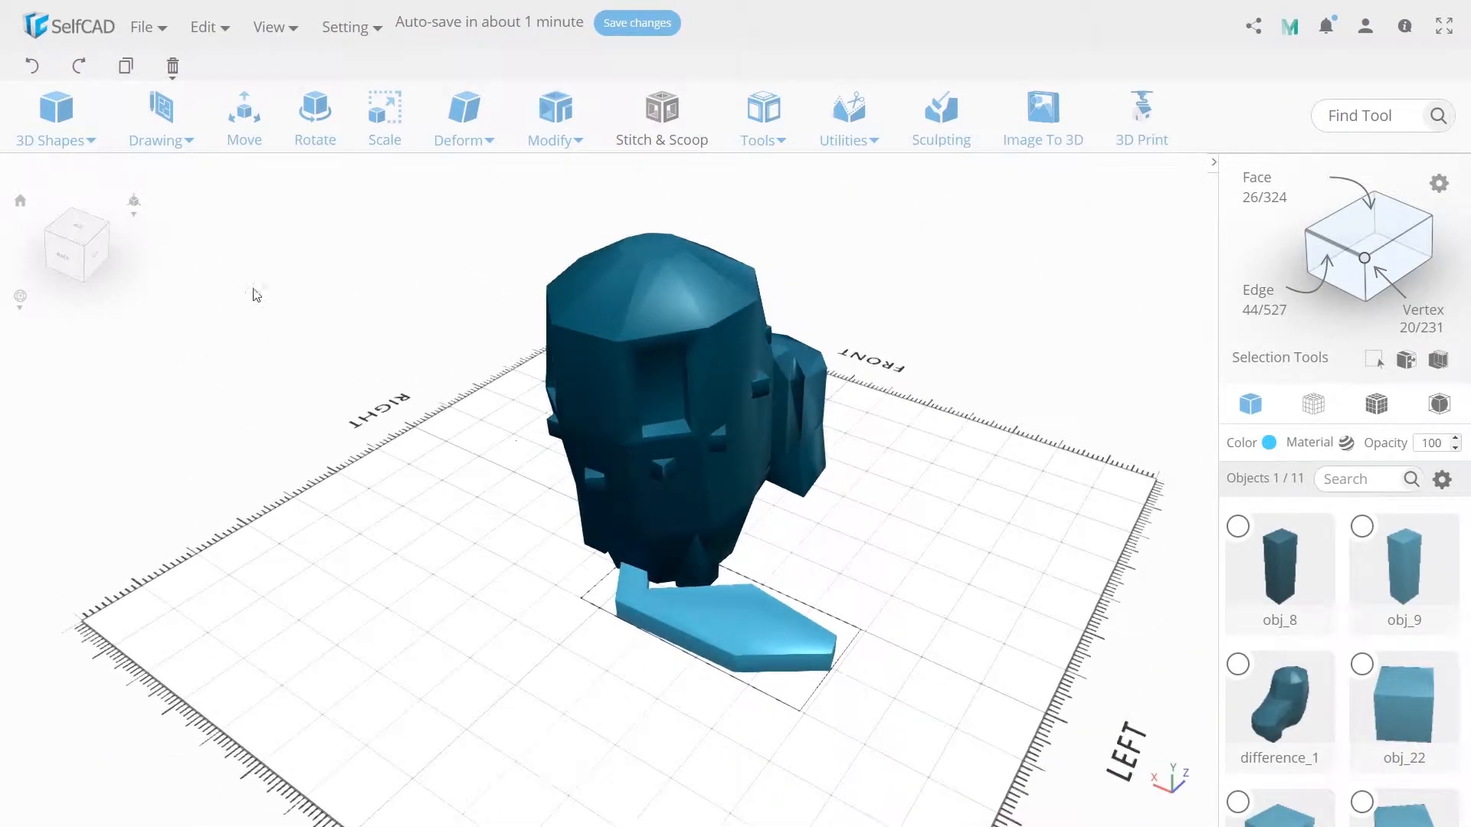
click(315, 115)
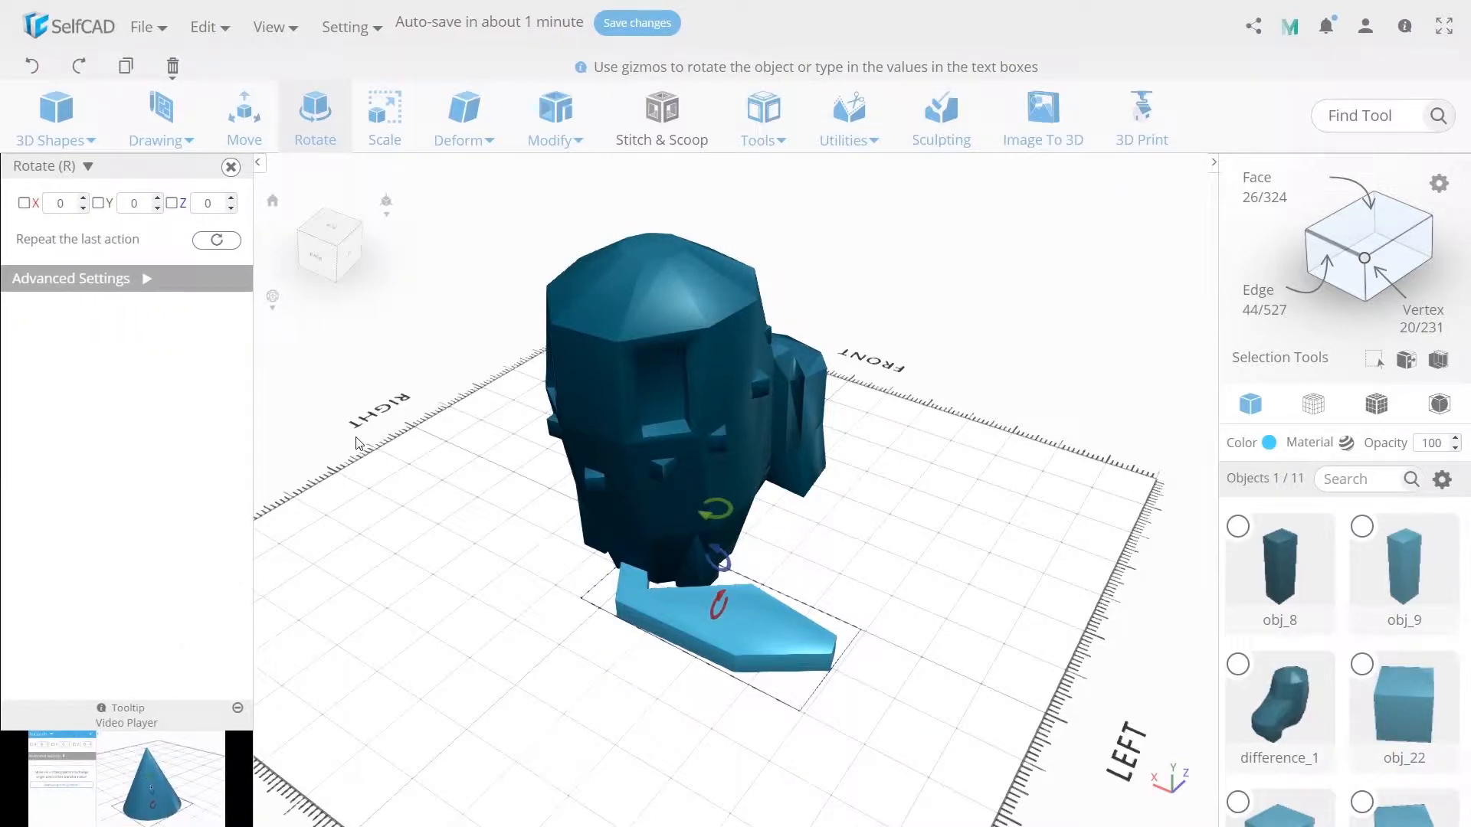
double_click(71, 211)
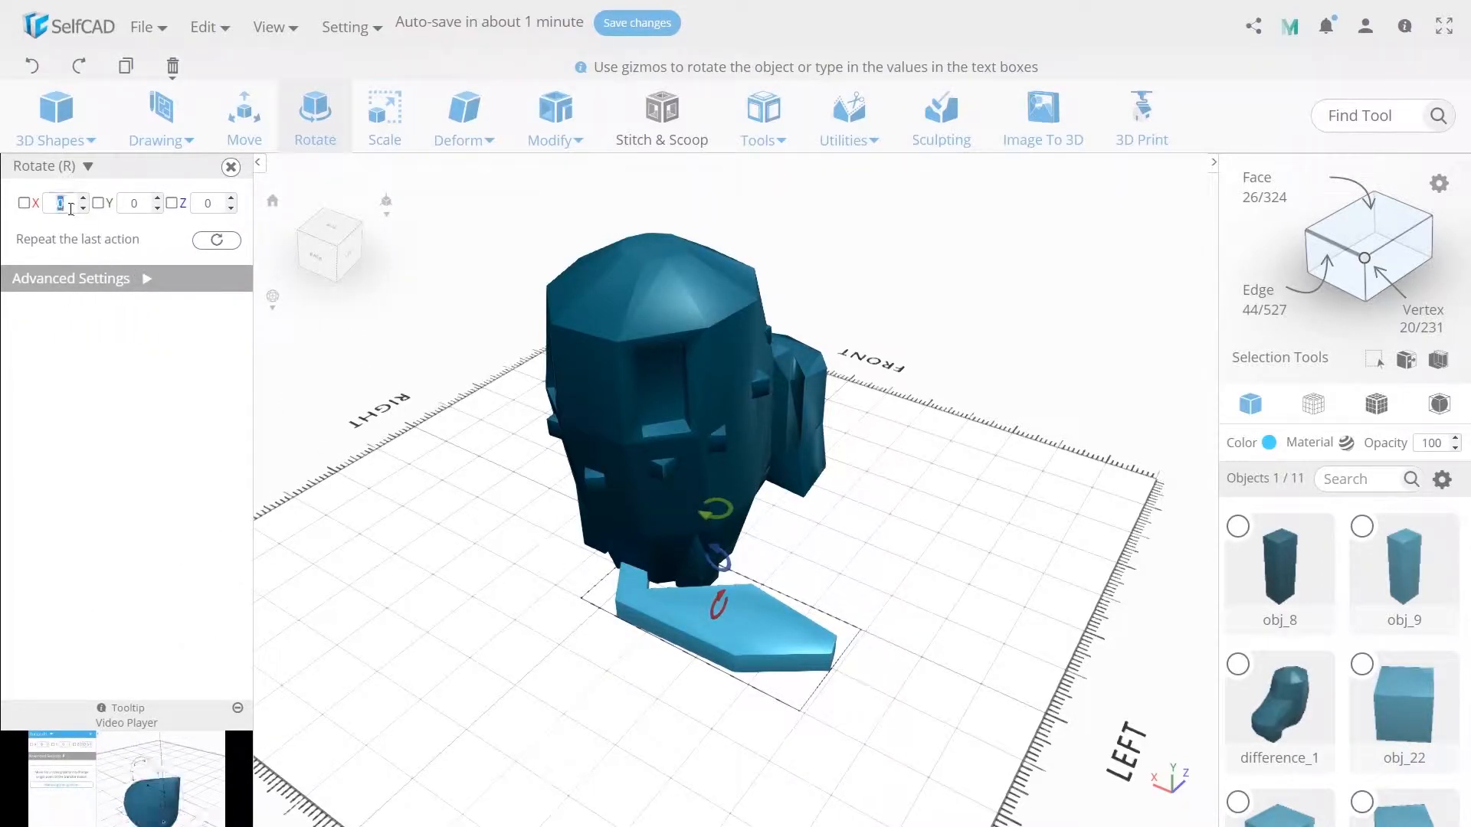
text(-90)
key(Return)
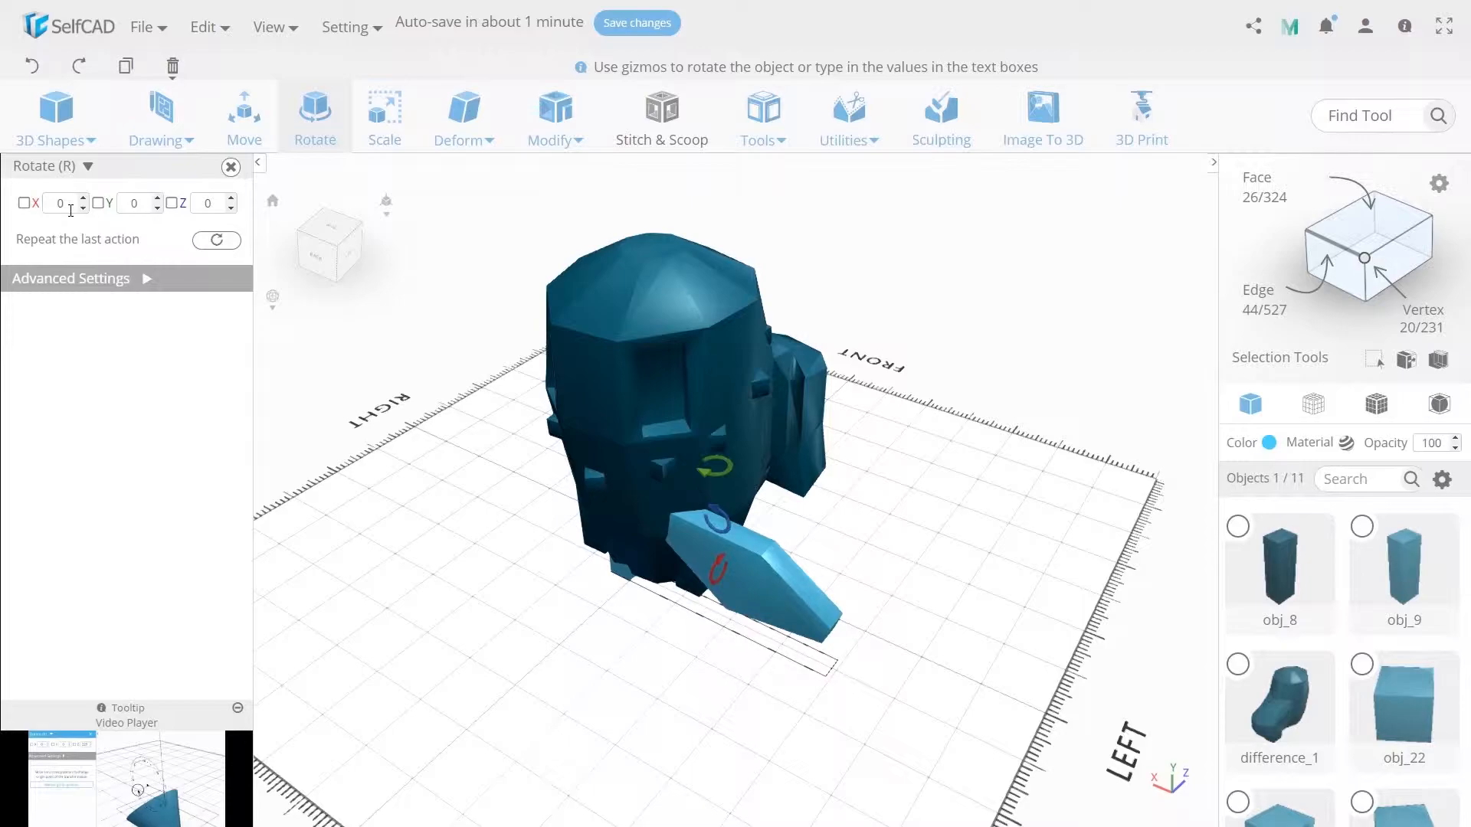
double_click(130, 203)
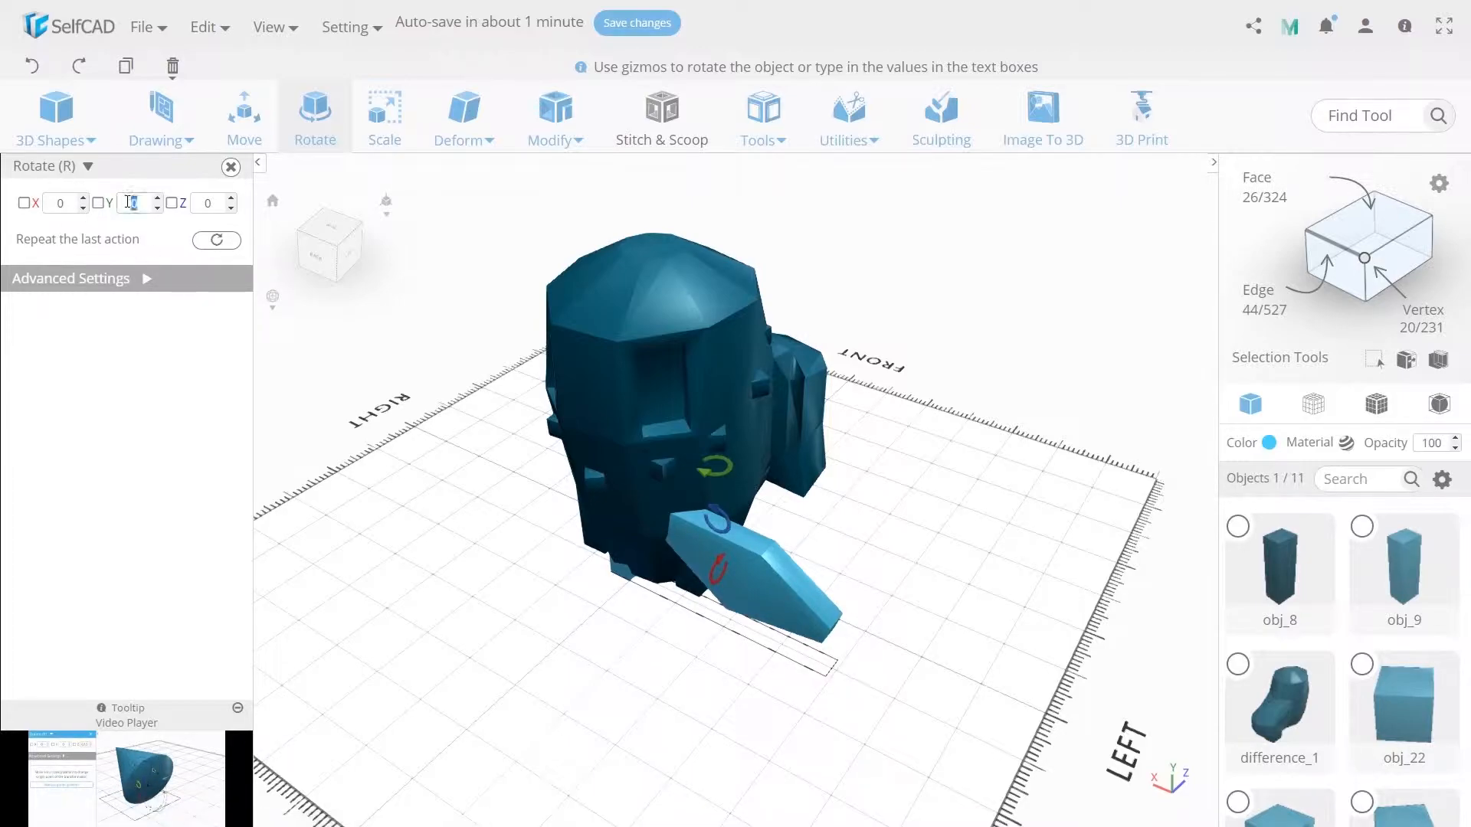
text(90)
key(Return)
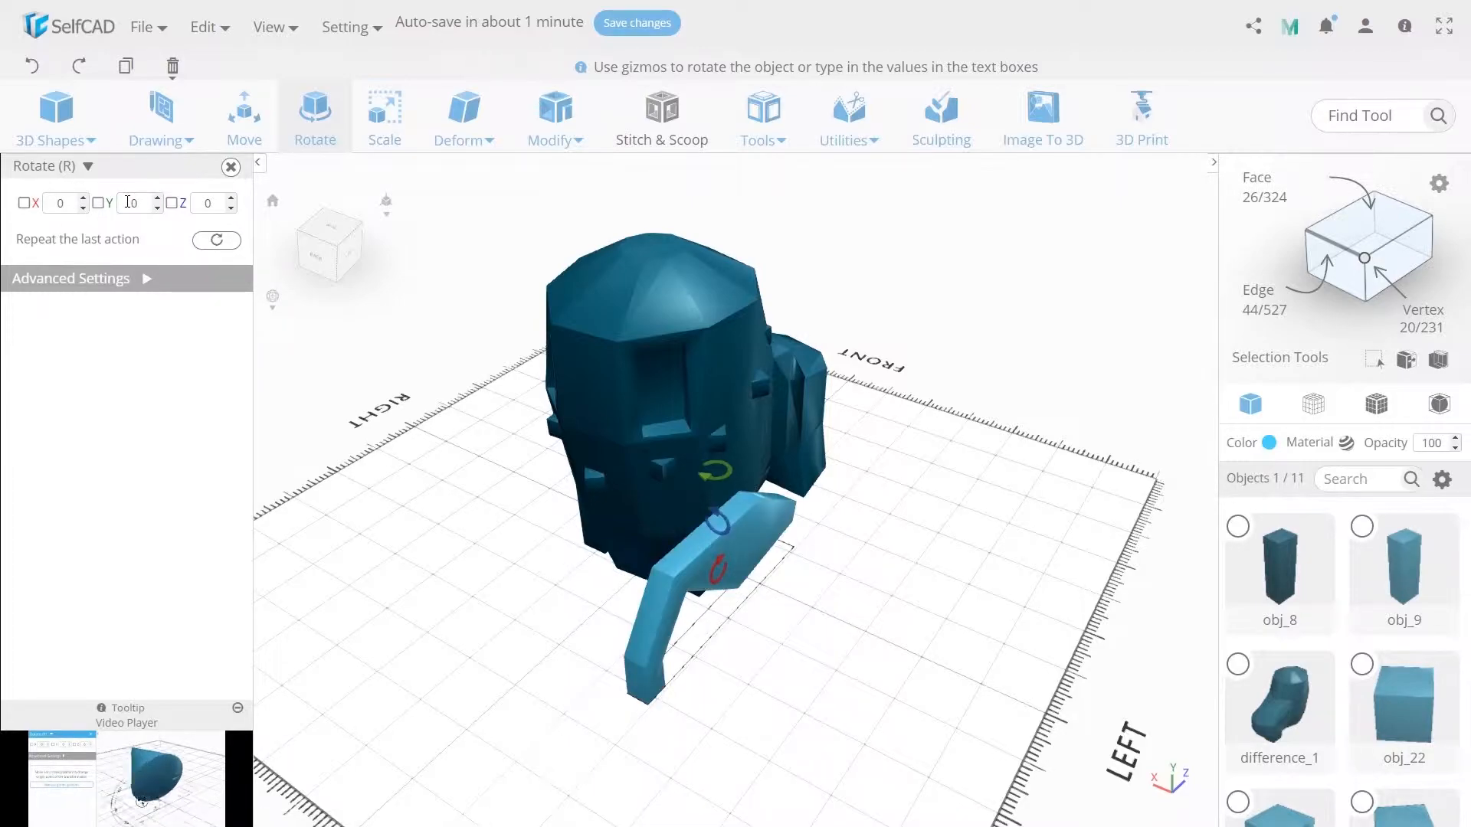
- Move the leaf onto the top of the boot at X 0, Y about 277.8 and Z about 96.1
click(244, 139)
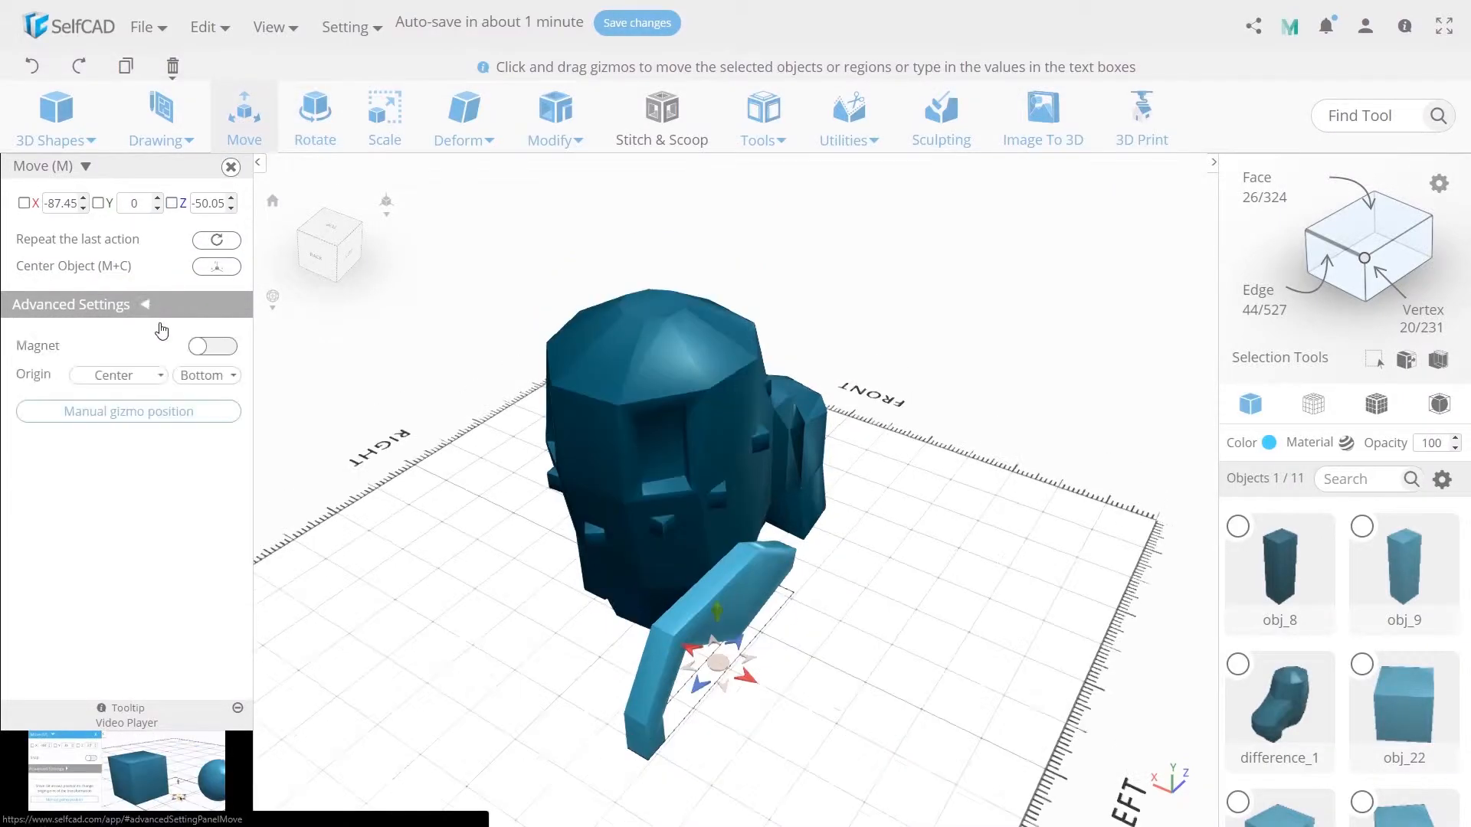
drag(717, 661, 747, 259)
click(233, 344)
drag(723, 179, 729, 205)
scroll(744, 323, down, 2)
middle_drag(790, 345, 797, 373)
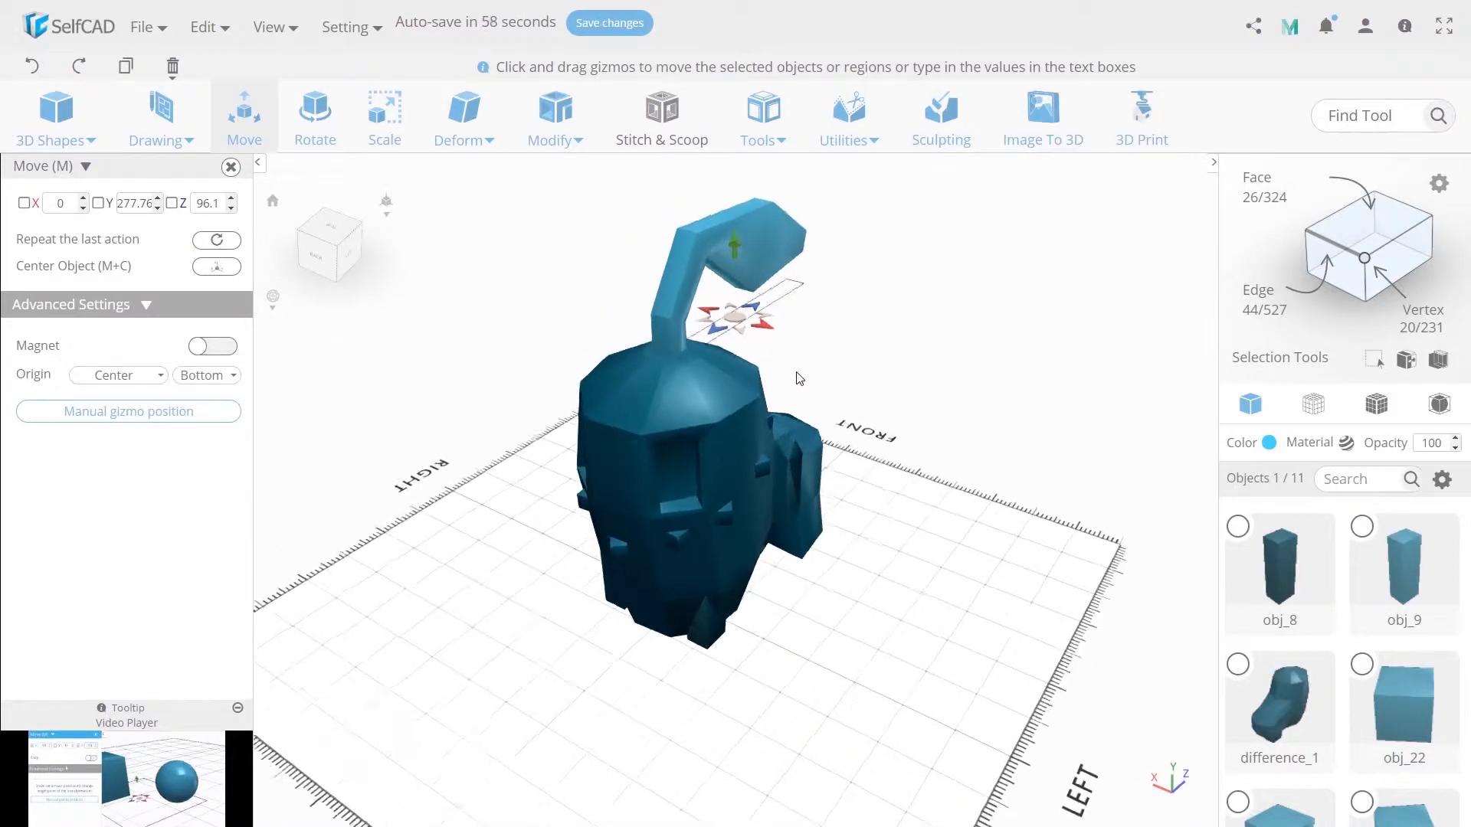
- Scale the leaf's X size to 15 and deselect it
click(386, 146)
mouse_move(854, 399)
right_down()
mouse_move(663, 348)
mouse_move(872, 404)
mouse_move(858, 399)
right_up()
text(15)
key(Return)
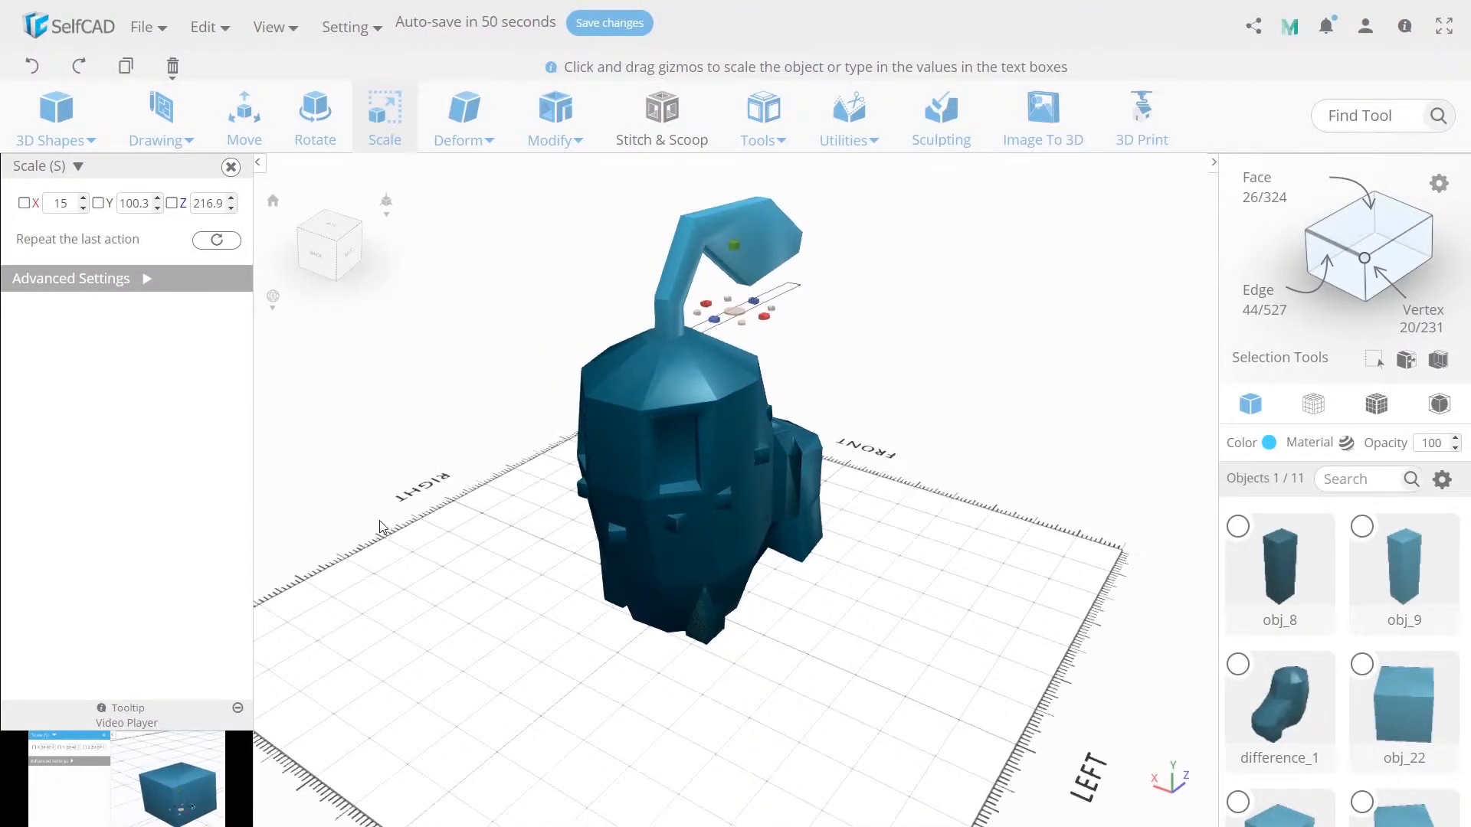
click(398, 515)
- Select all objects and merge them into one
right_drag(398, 515, 847, 607)
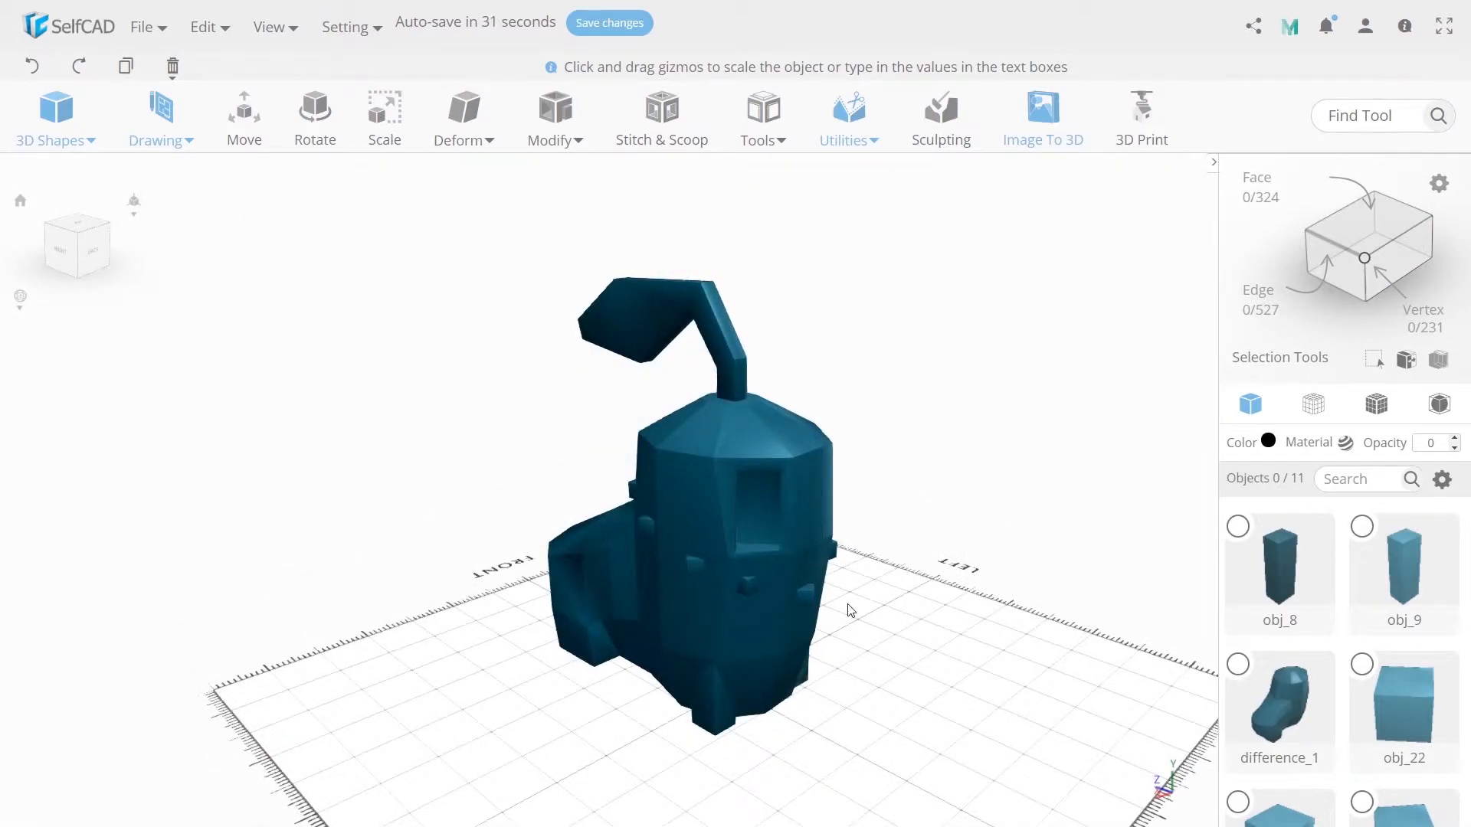
key(ctrl+a)
click(849, 115)
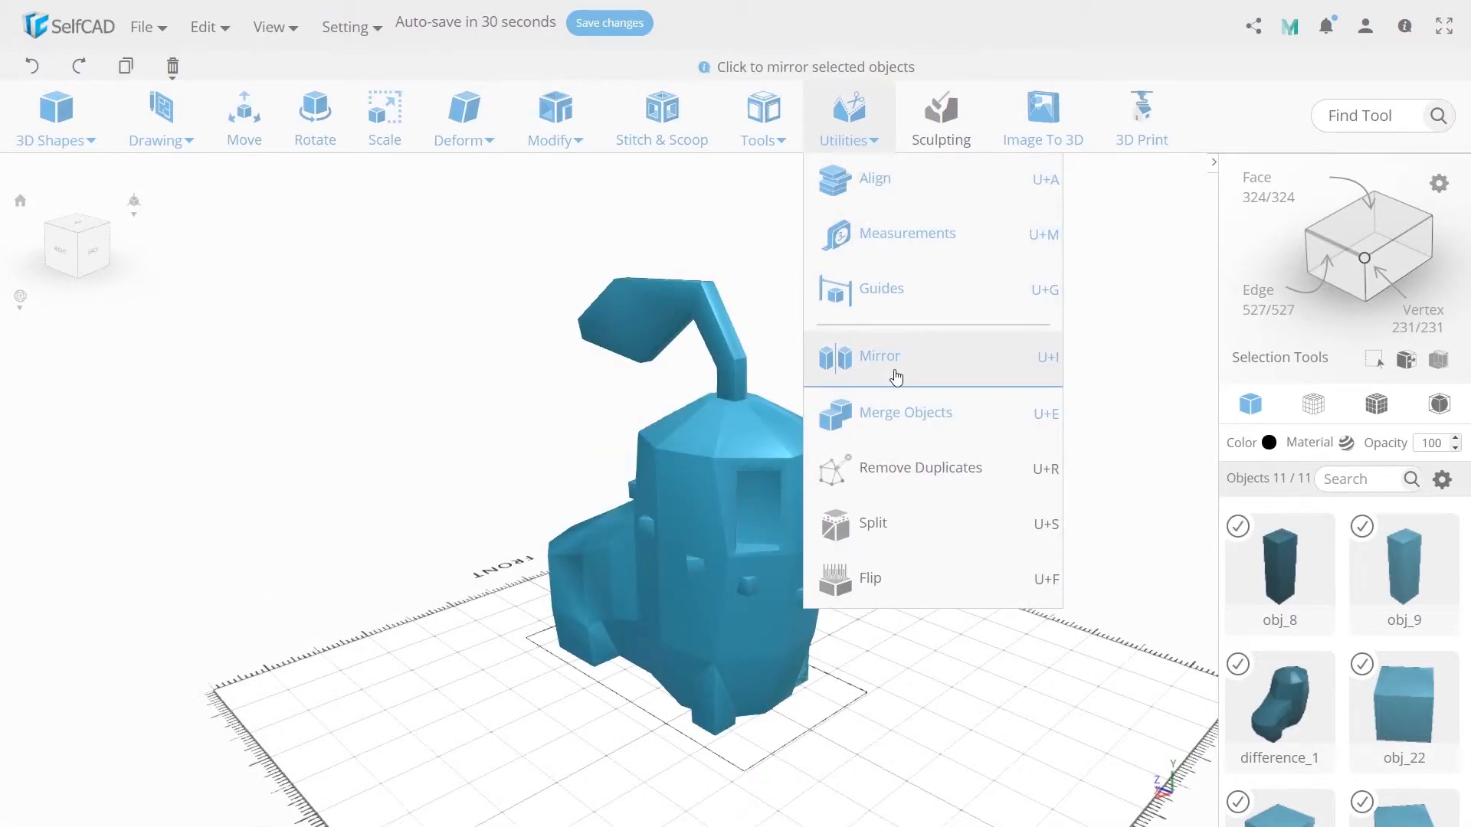
click(873, 412)
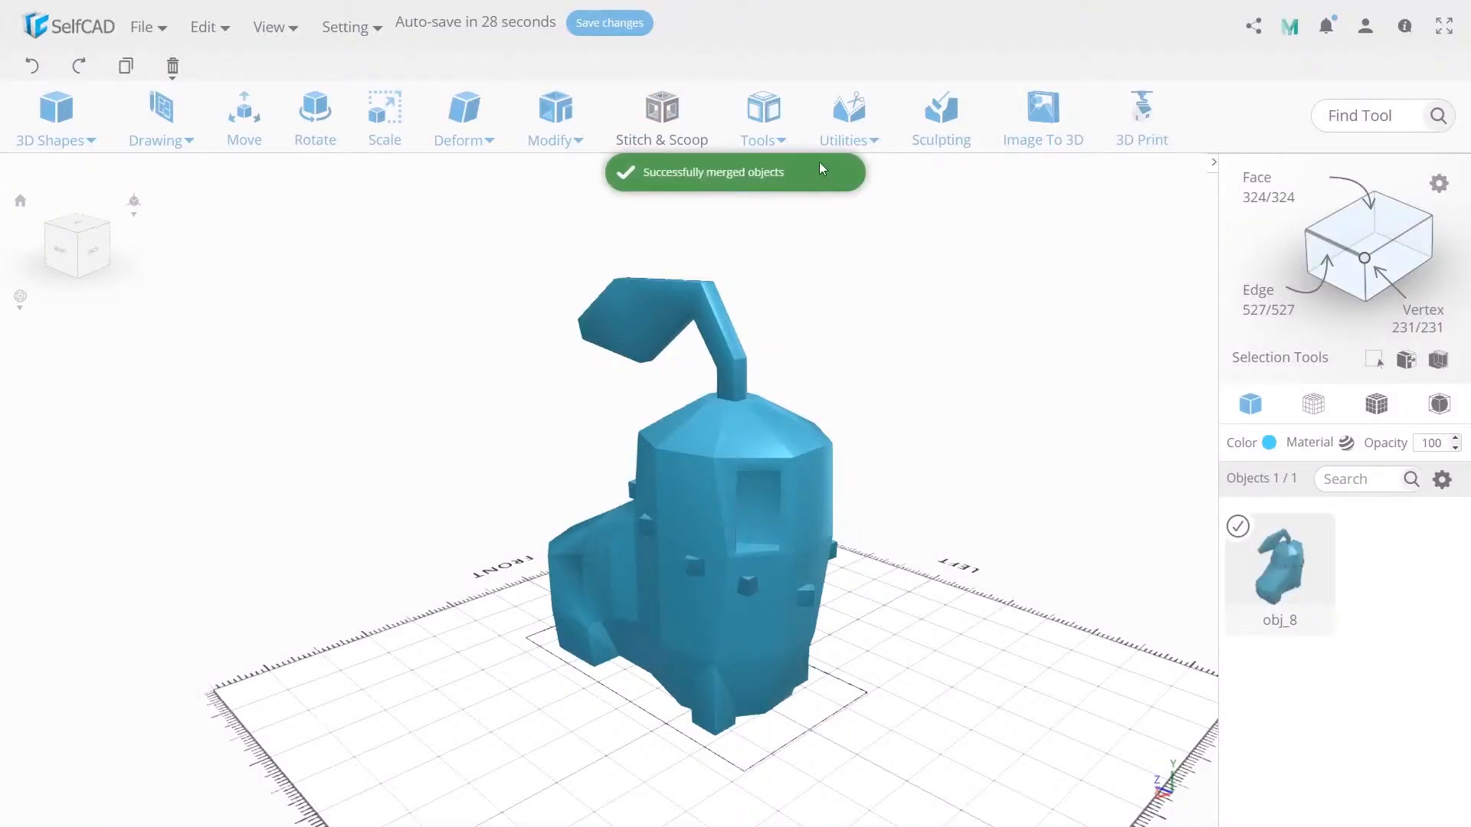
- Repair the merged model with Magic Fix at a tolerance of 250
click(764, 115)
click(785, 427)
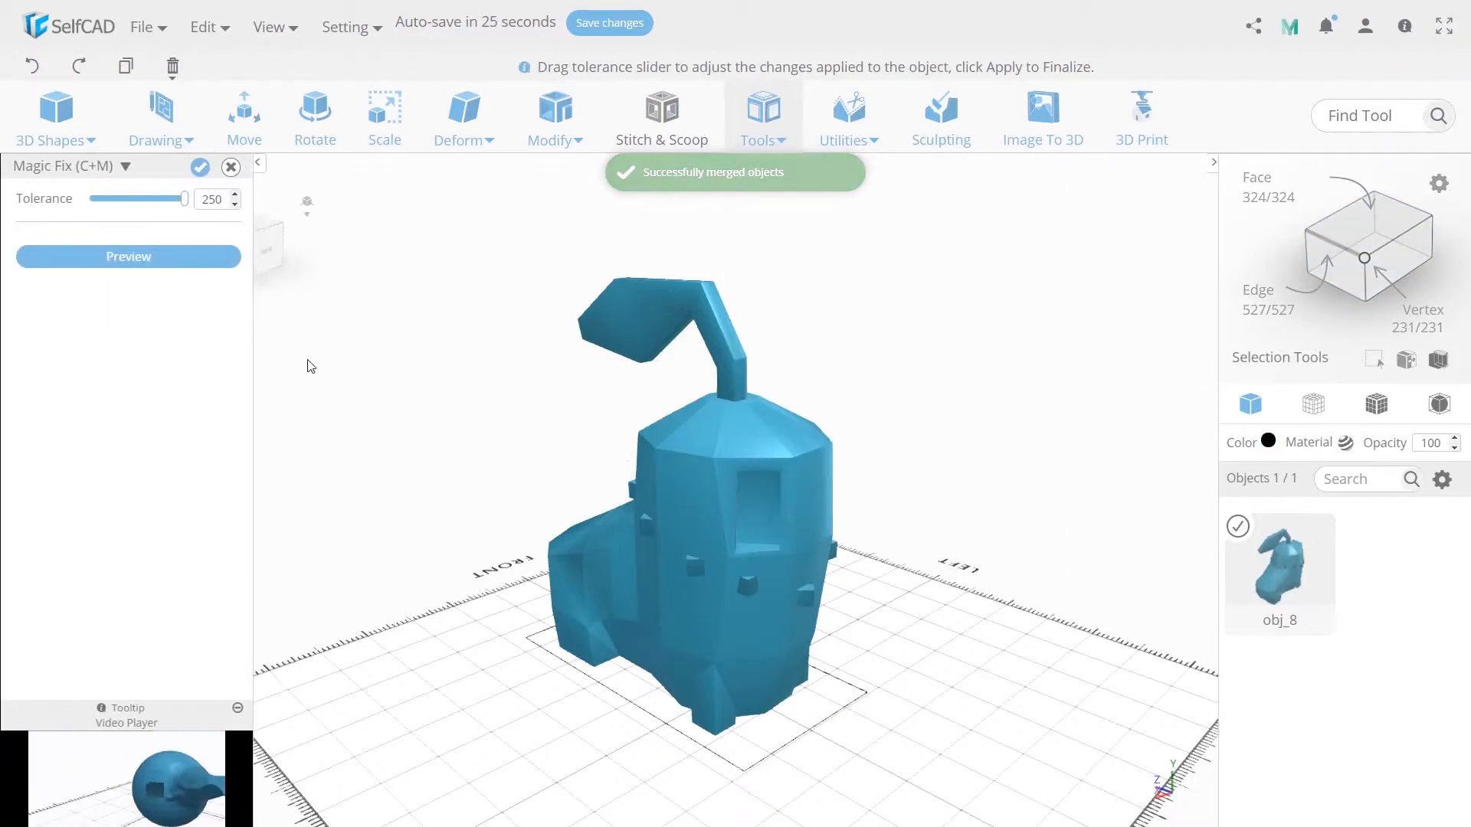
click(198, 169)
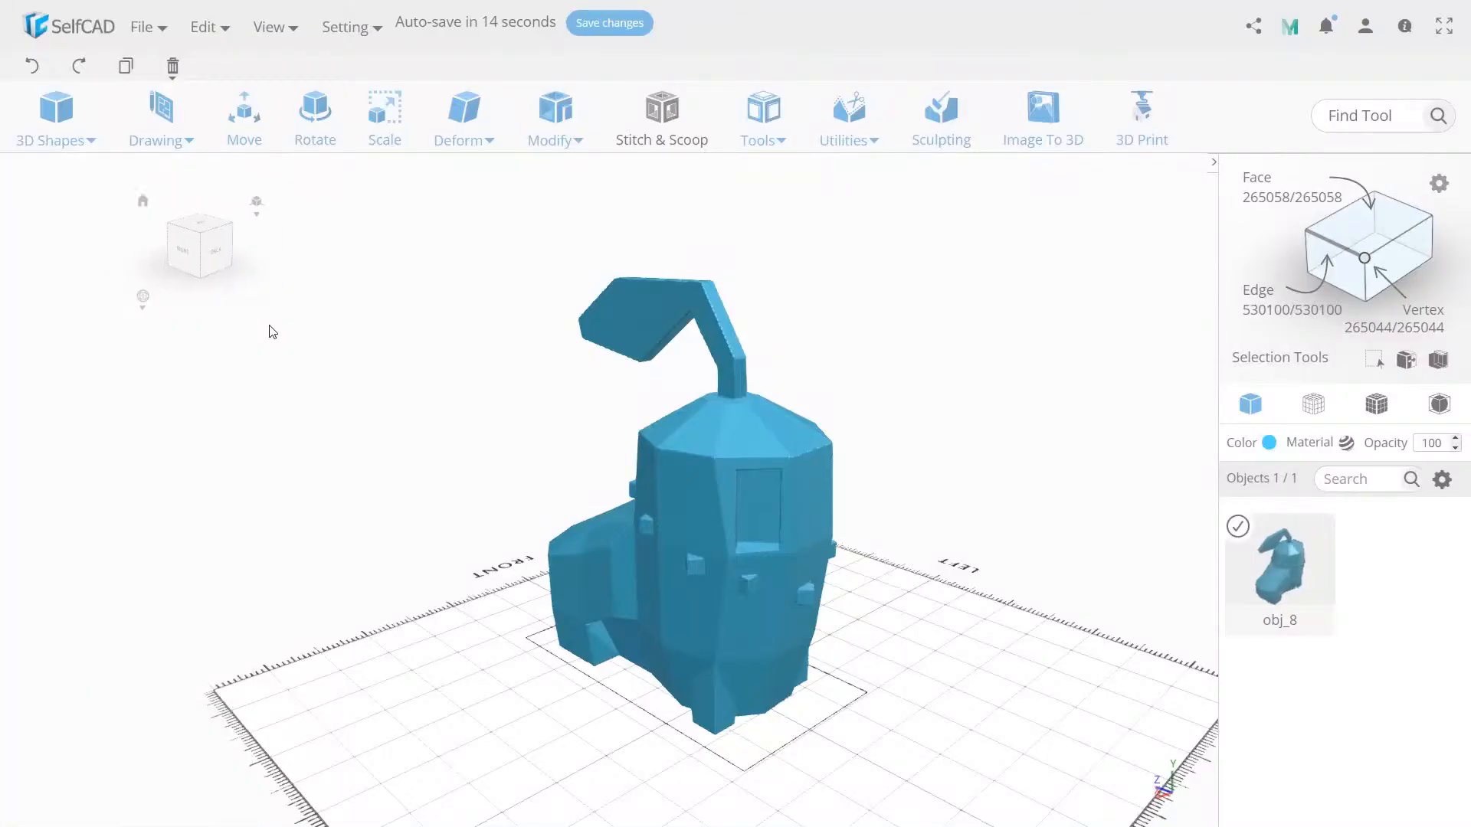